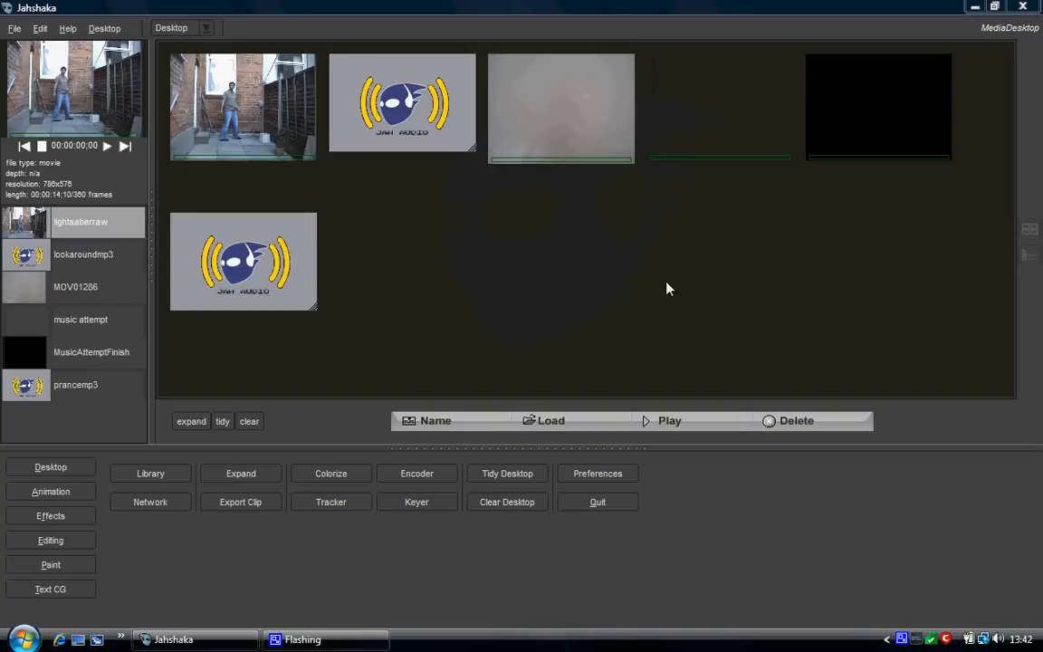
Delete the MOV01286, lookaroundmp3, prancemp3, music attempt and MusicAttemptFinish clips from the desktop, keeping only lightsaberraw
left_click(576, 98)
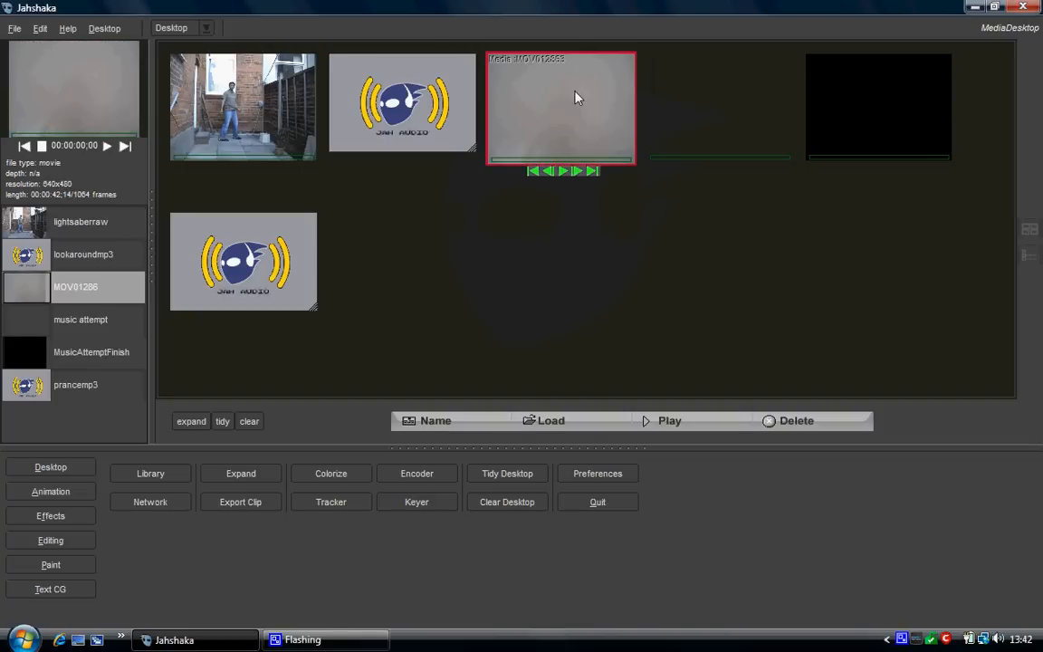
left_click(833, 428)
left_click(441, 136)
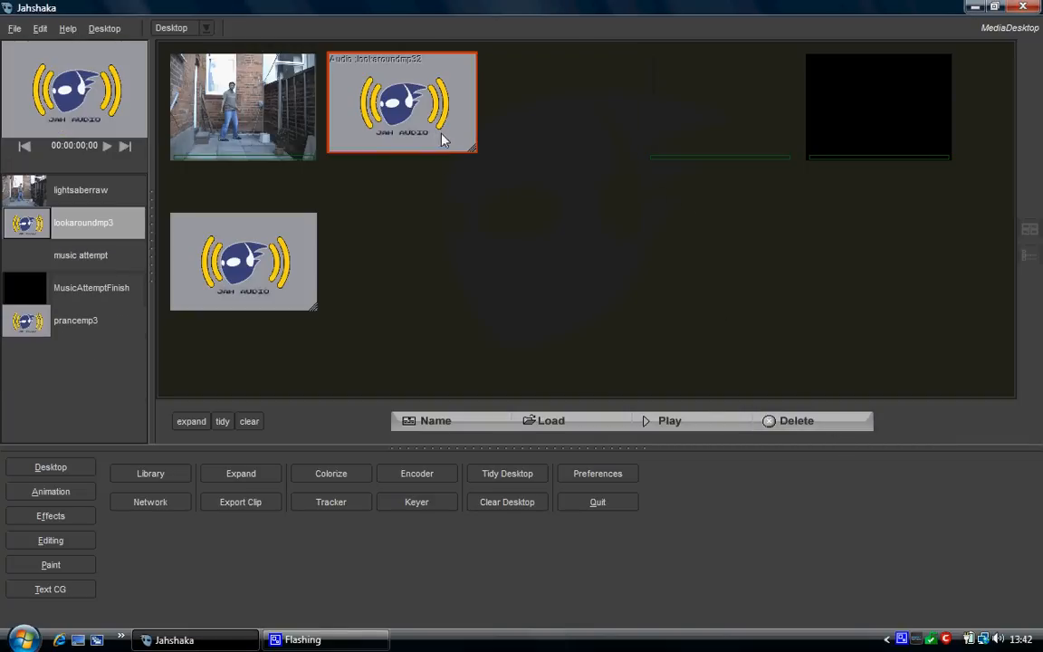
left_click(786, 418)
left_click(307, 288)
left_click(785, 421)
left_click(694, 133)
left_click(802, 420)
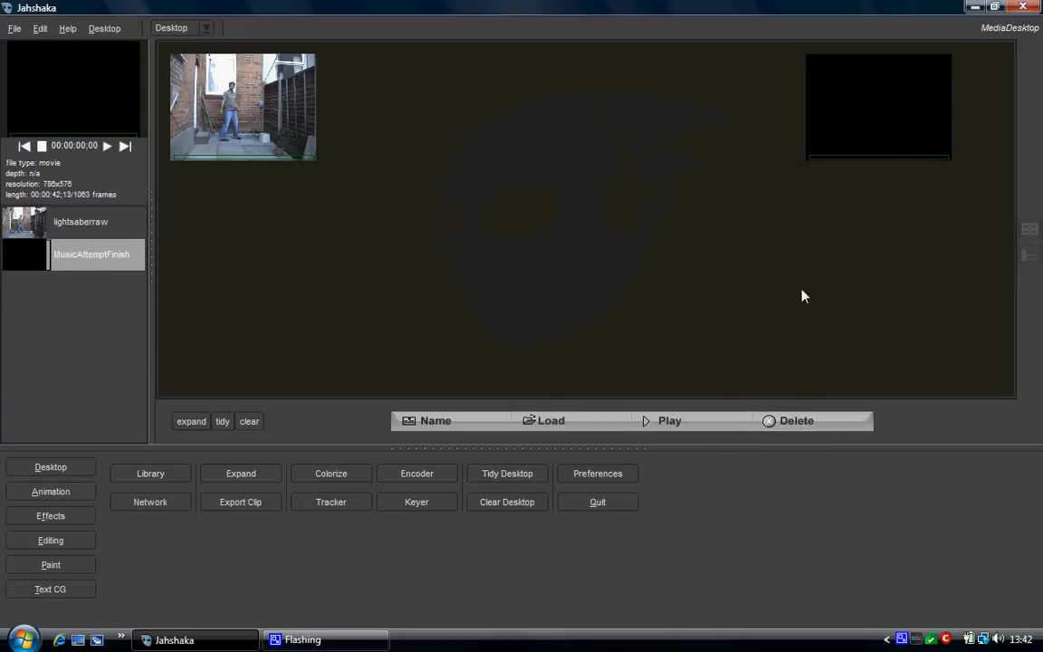
left_click(836, 130)
left_click(804, 421)
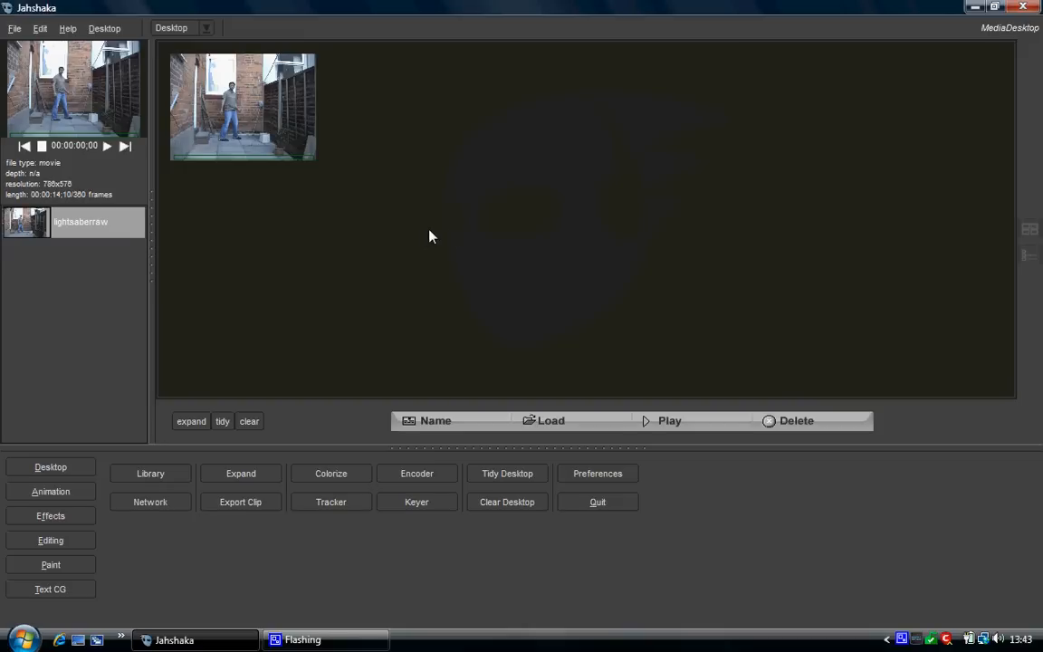
Select the lightsaberraw clip and open the Text CG module, looking through its layer, control, media and keyframe settings
left_click(253, 110)
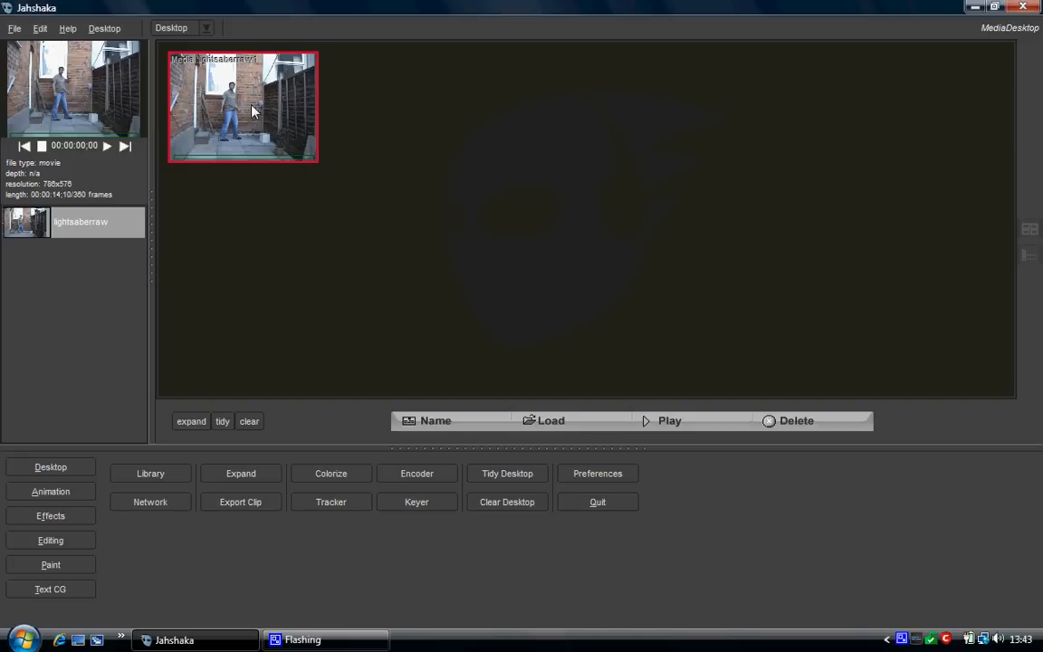
left_click(56, 599)
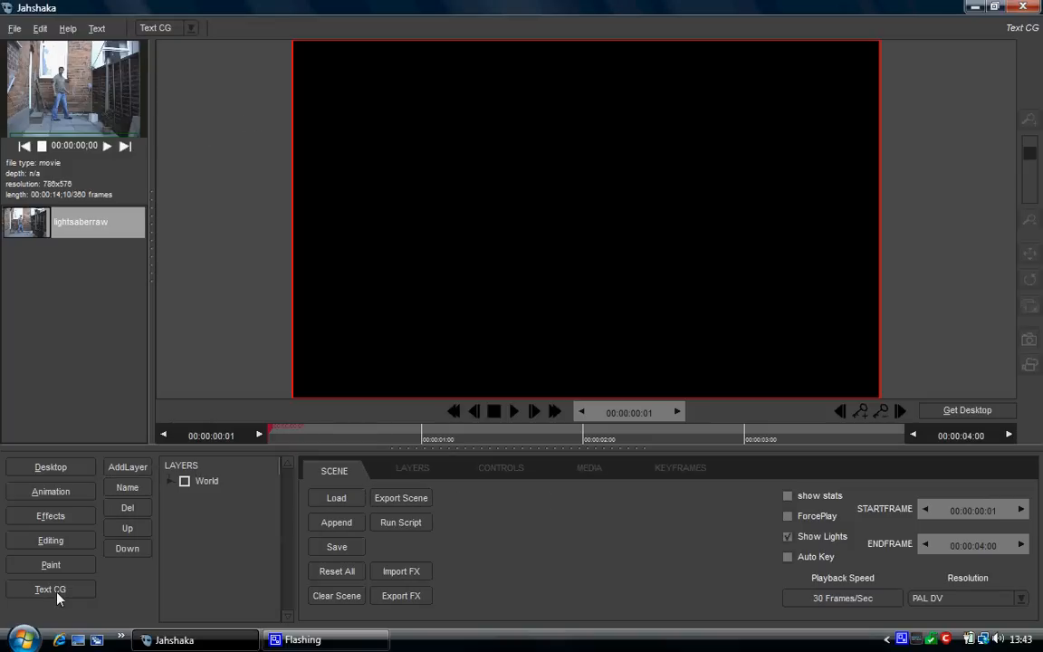
left_click(410, 471)
left_click(507, 469)
left_click(618, 467)
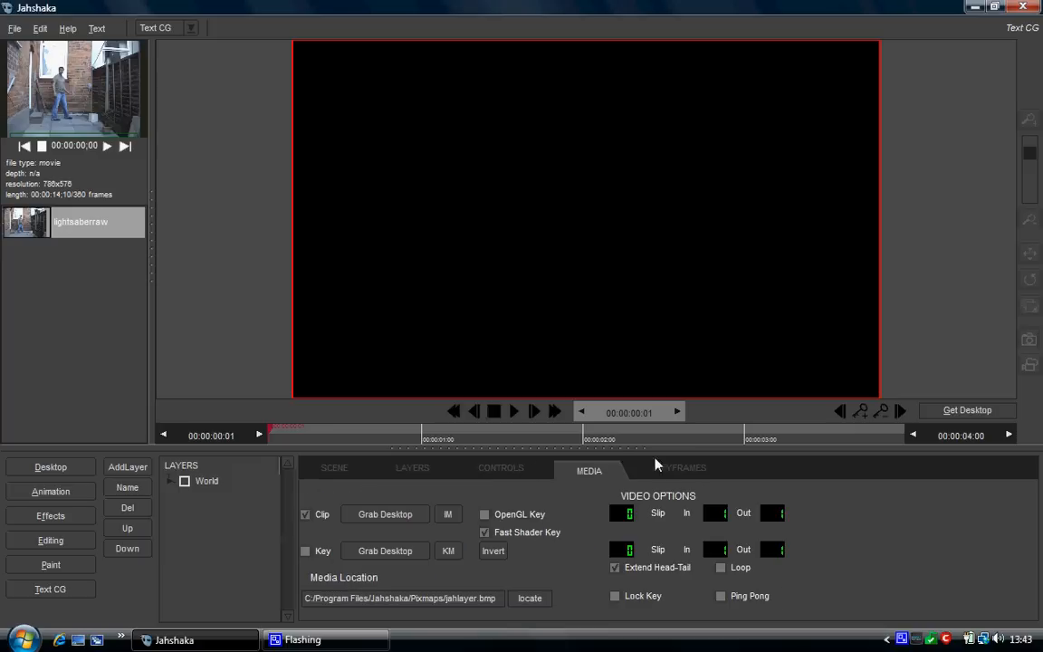
left_click(680, 467)
left_click(334, 472)
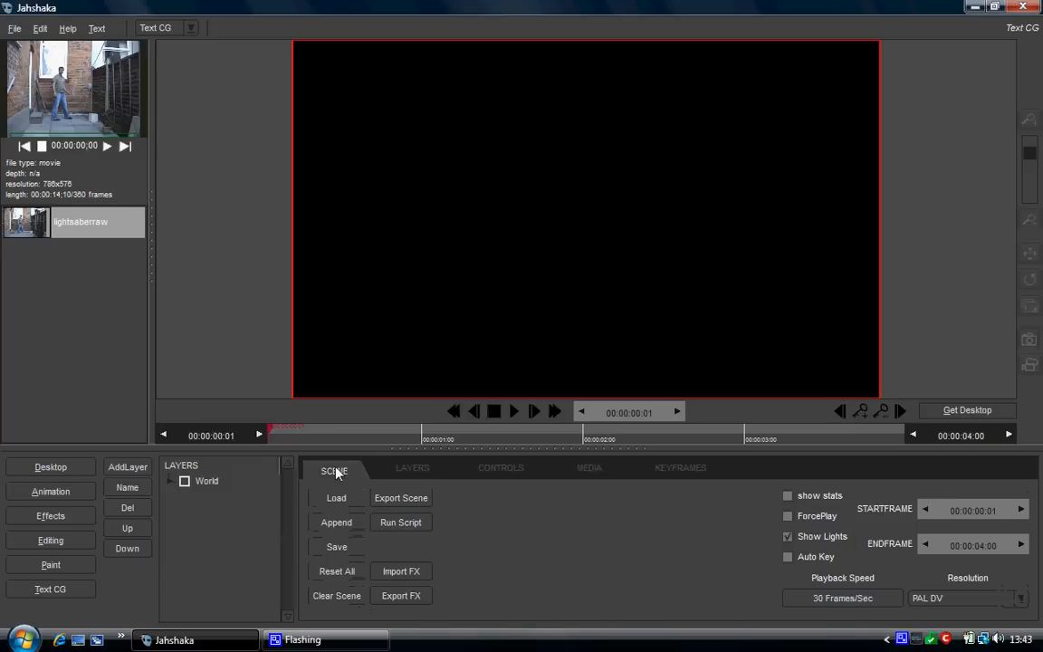
left_click(186, 481)
left_click(128, 466)
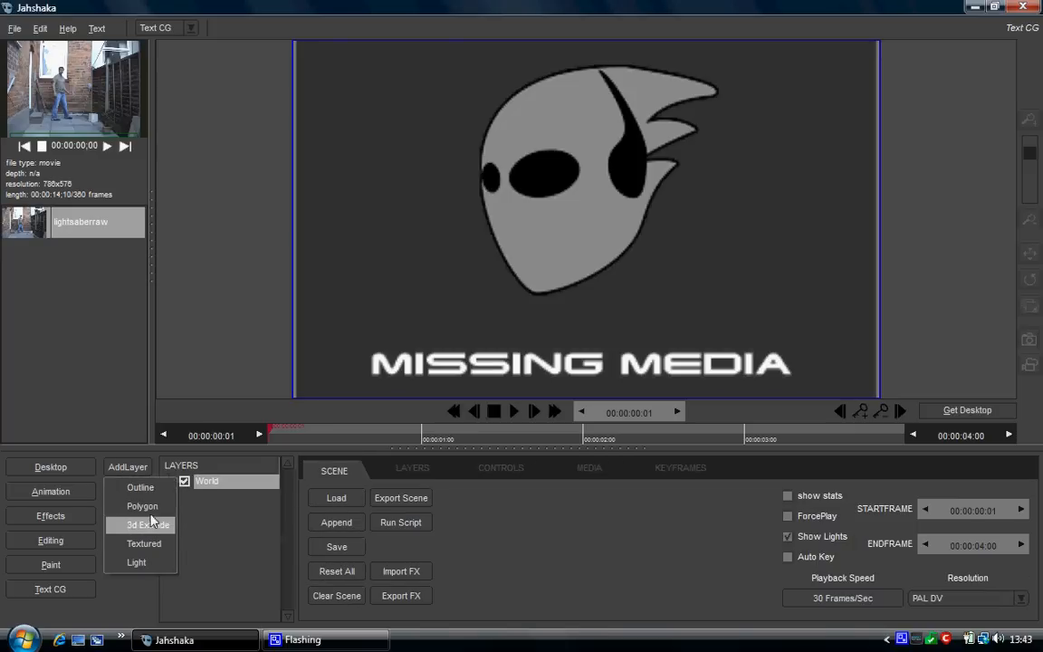
left_click(185, 482)
Add an Outline text layer to the scene and show its layer settings
left_click(128, 466)
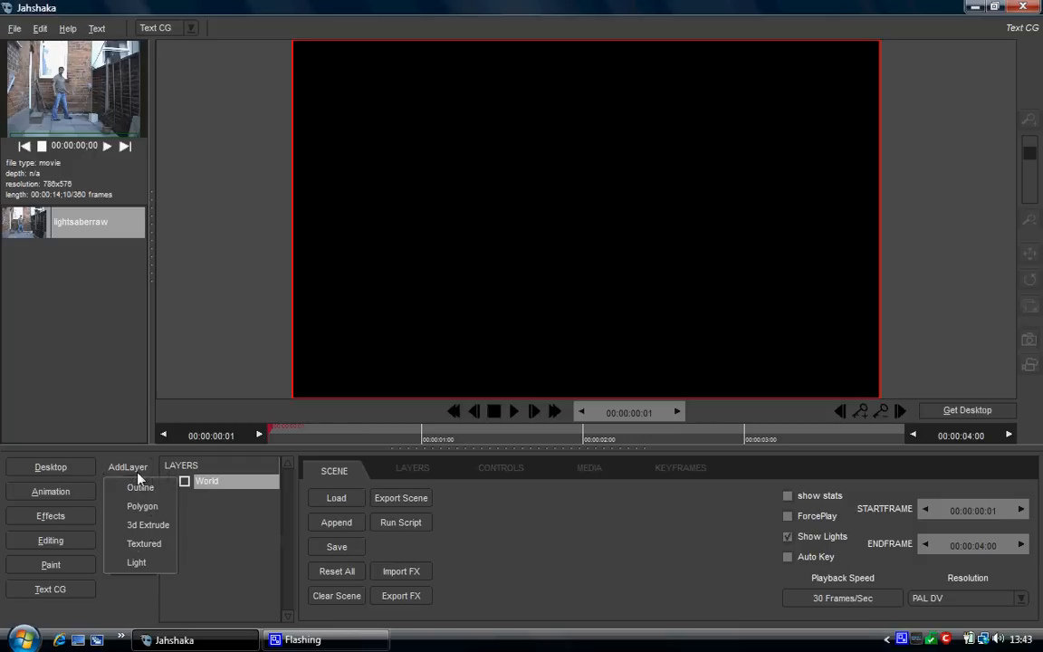
left_click(174, 487)
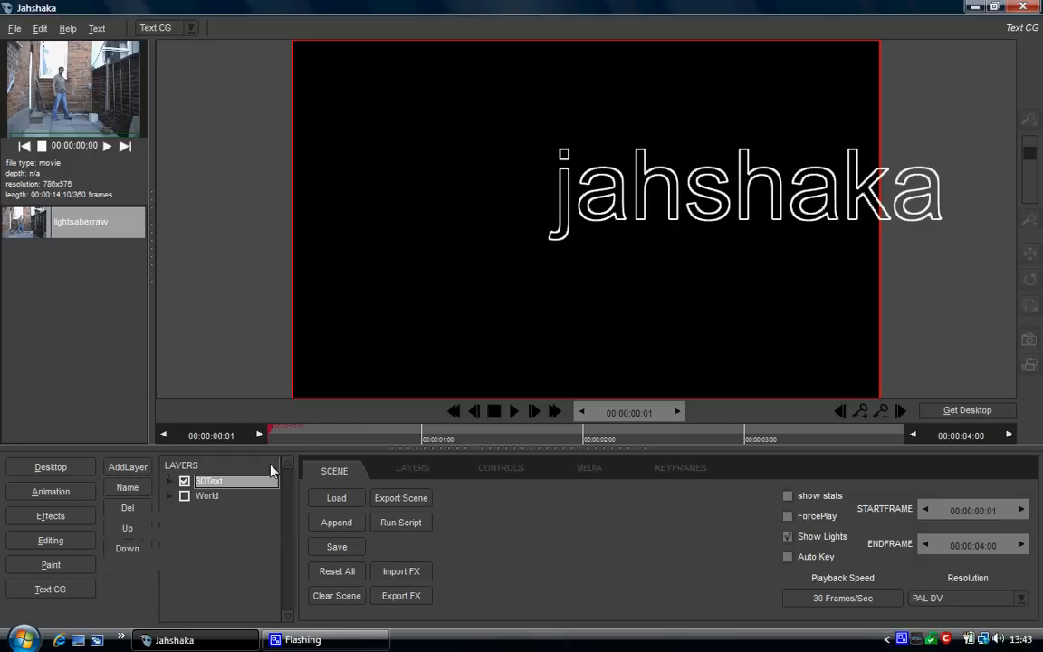
left_click(415, 468)
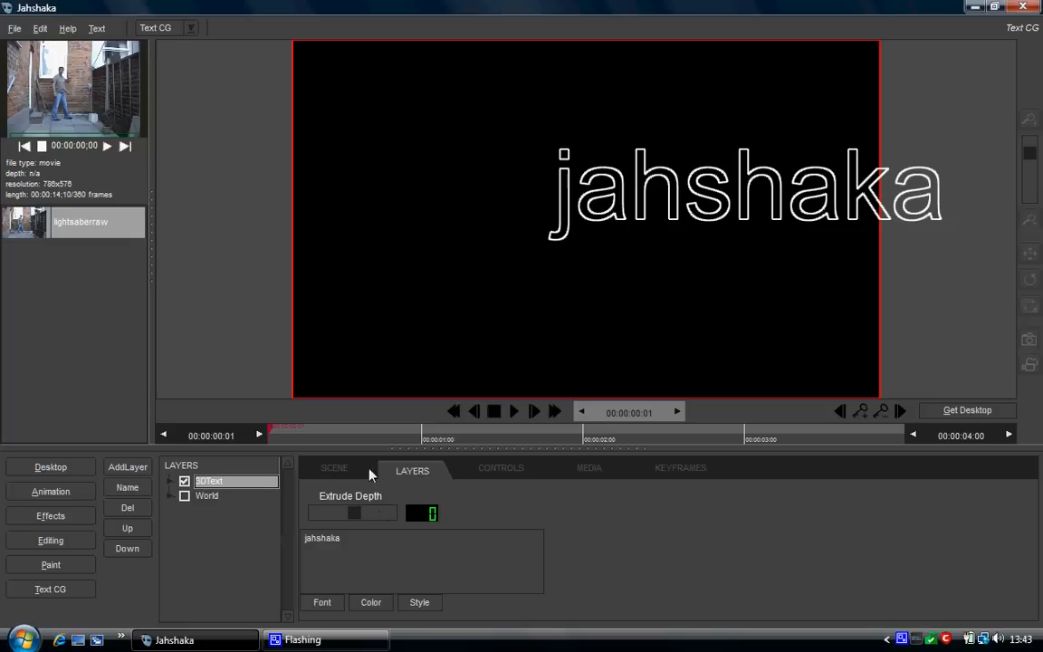
Accept changing the color scheme to Windows Vista Basic and replace the outline layer's text with "Hello"
left_click(231, 482)
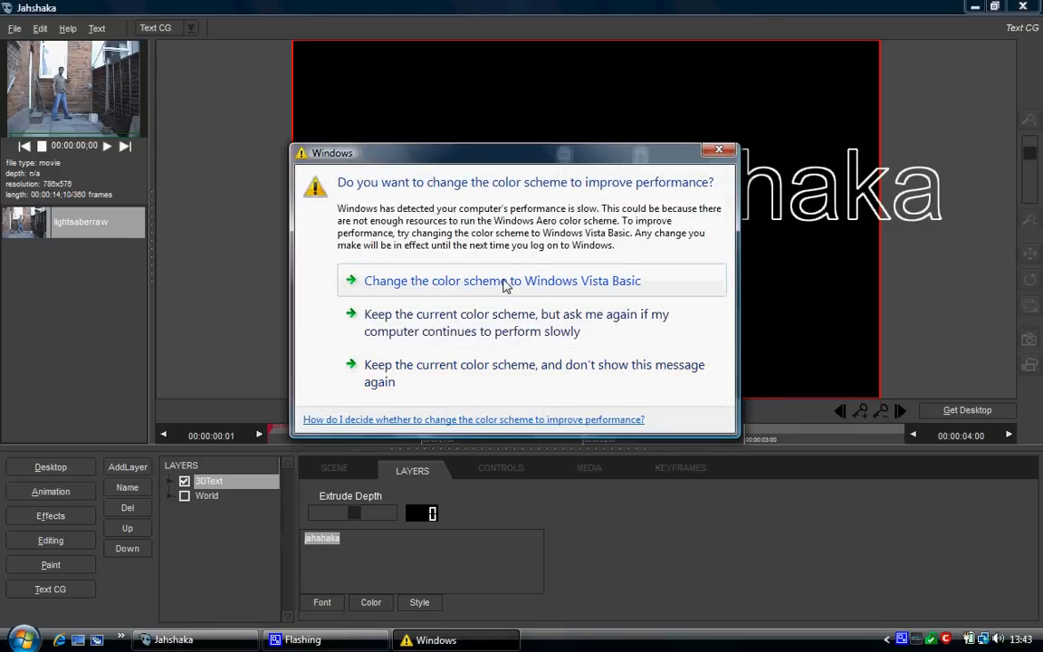
left_click(505, 283)
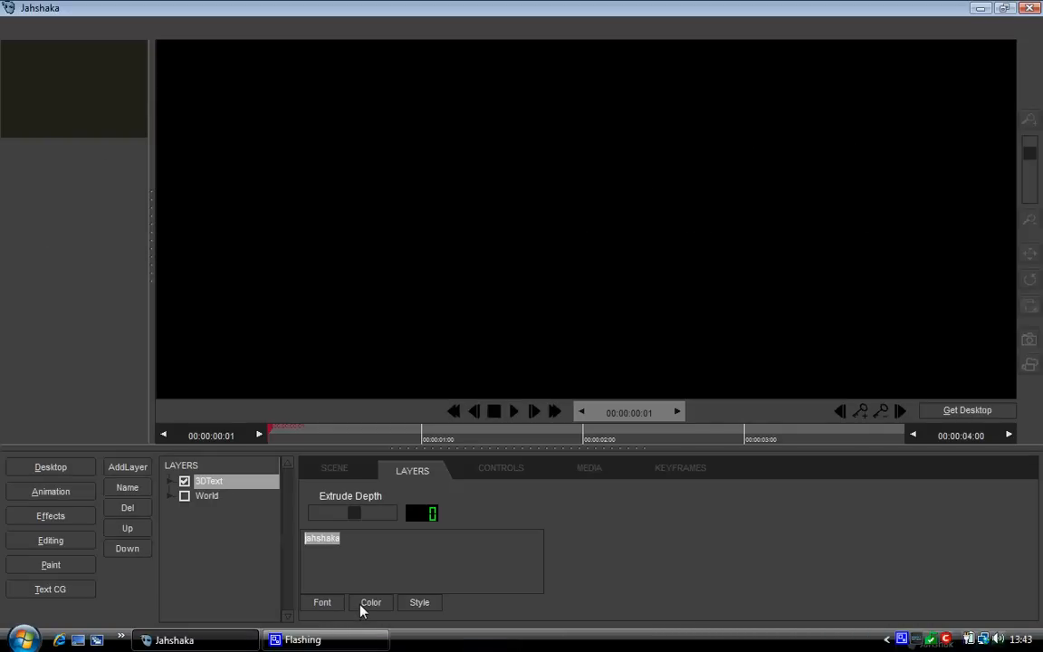
left_click(370, 536)
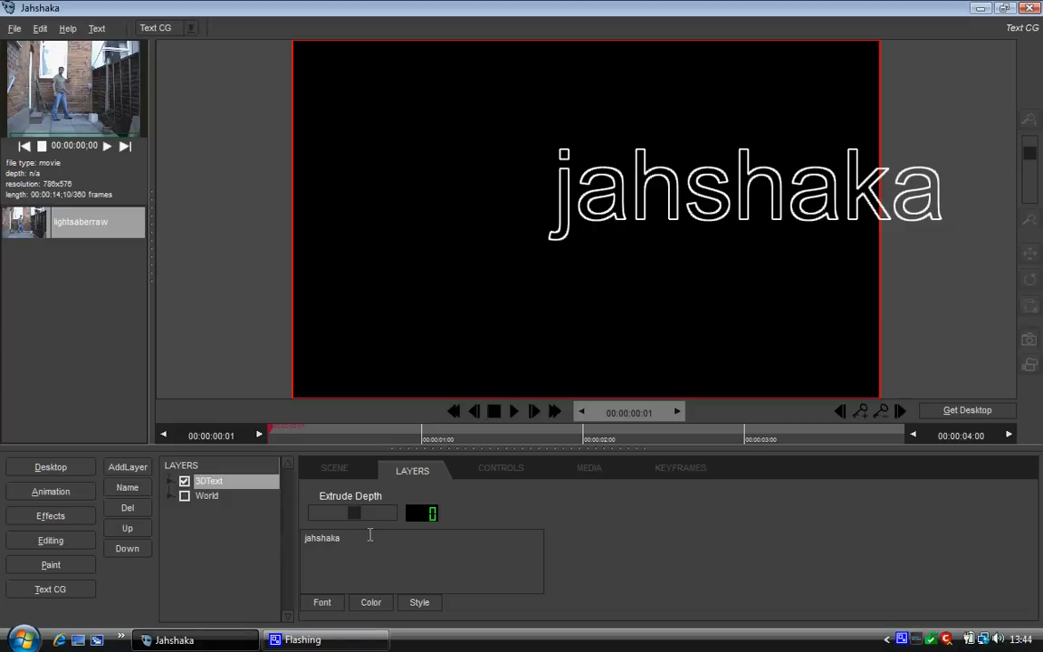
key("BackSpace")
key("BackSpace")
key("BackSpace")
key("BackSpace")
key("BackSpace")
key("BackSpace")
key("BackSpace")
key("BackSpace")
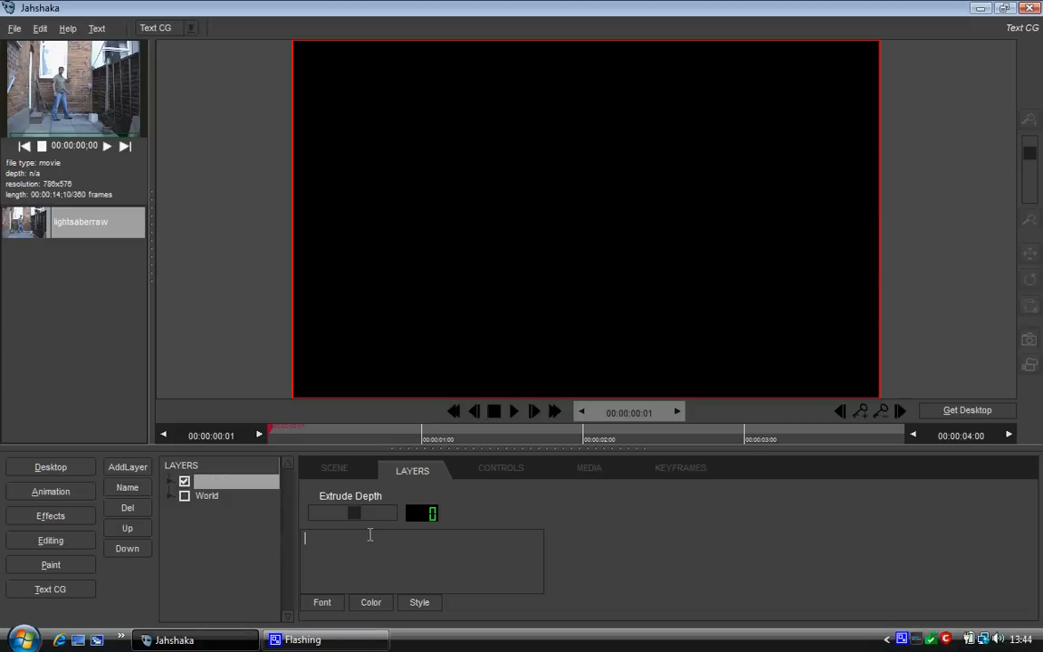
type("Hello")
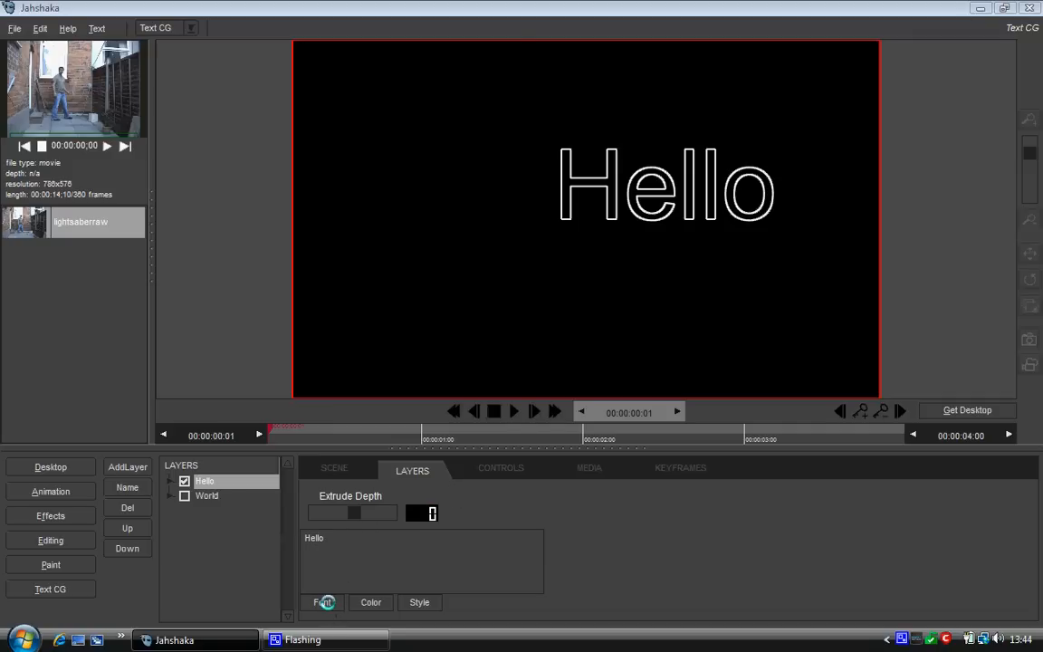
Set the font of the Hello text to comic from the Jahshaka fonts folder
left_click(322, 602)
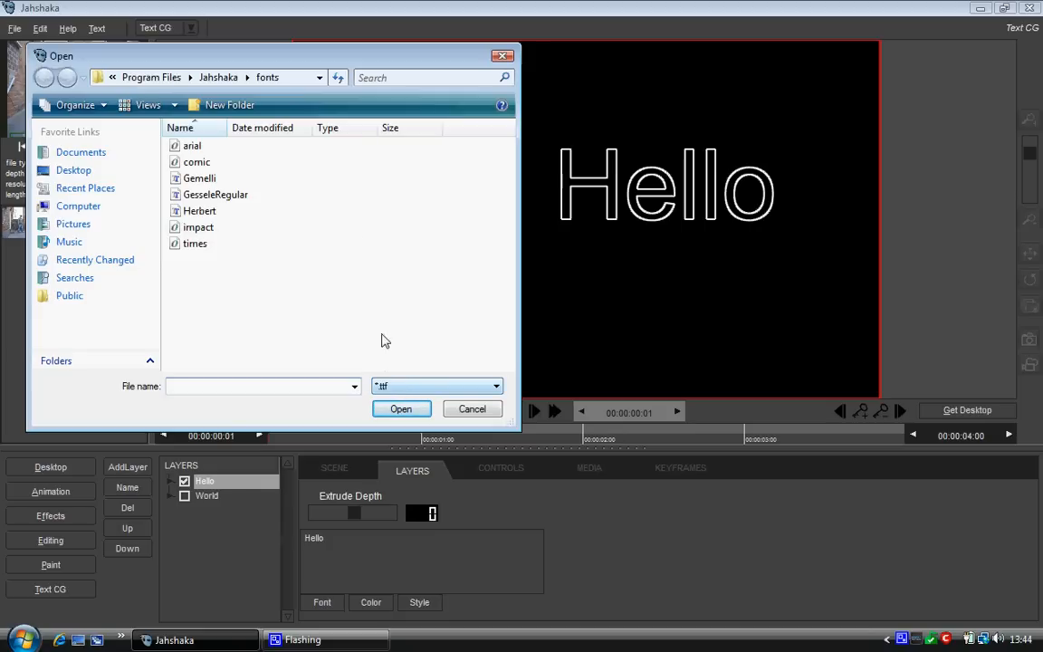
left_click(223, 163)
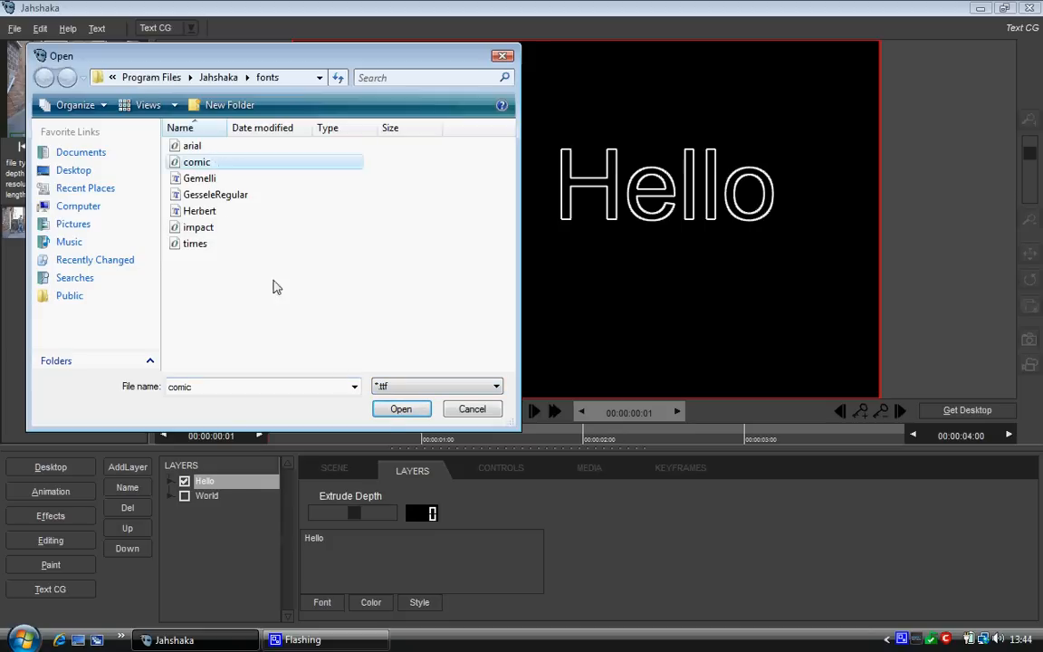
left_click(389, 409)
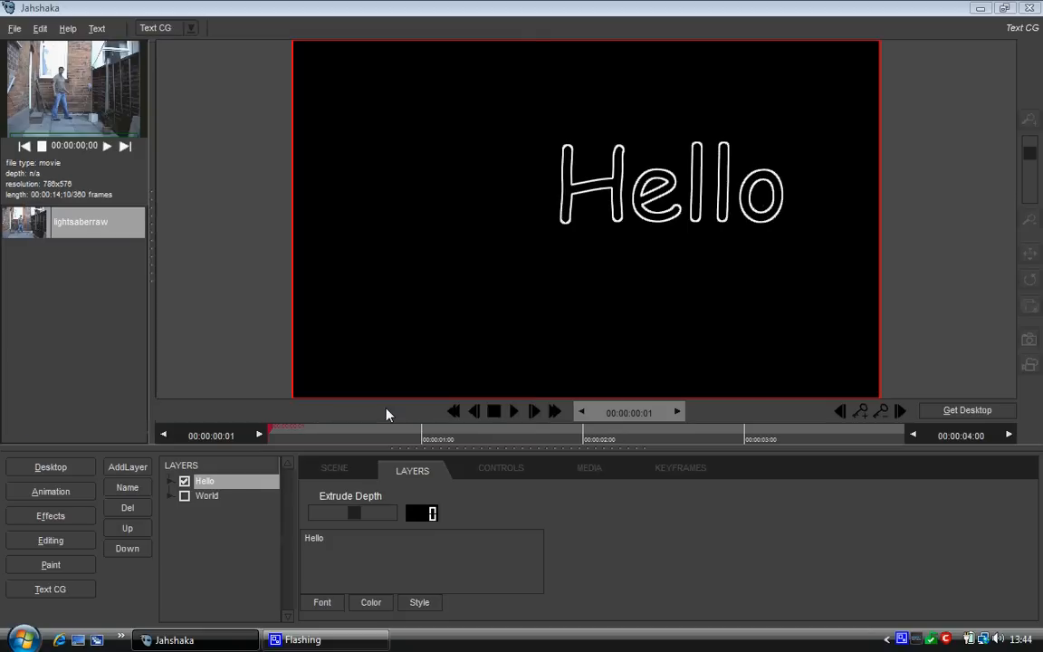
Change the color of the Hello text to bright red from the basic colors
left_click(380, 611)
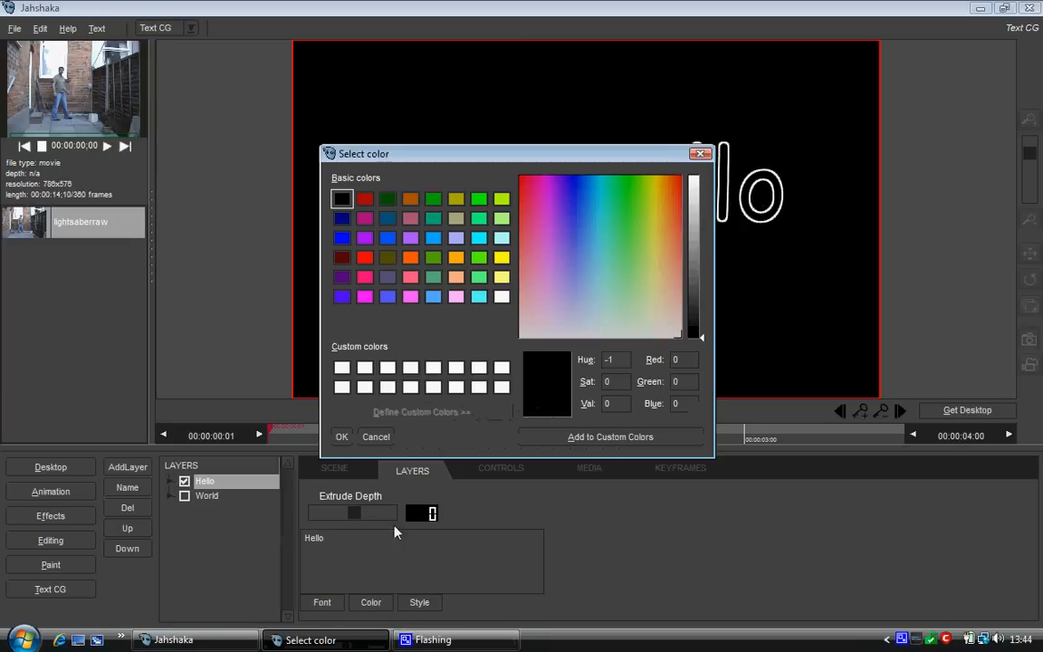
left_click(365, 257)
left_click(343, 436)
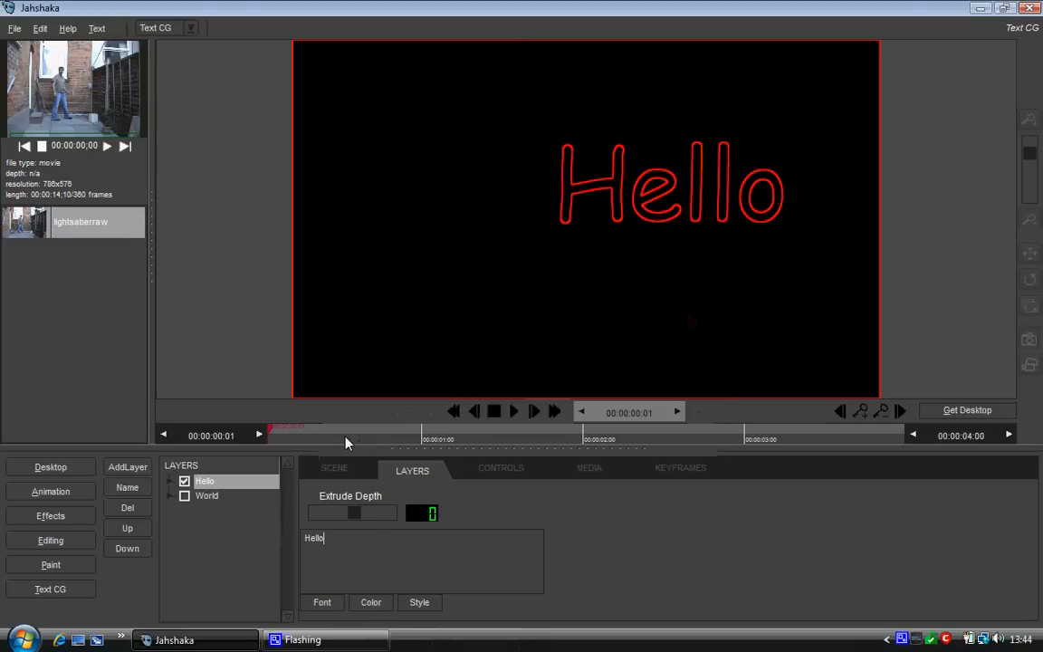
Try rotating, moving and scaling the Hello text: Y rotation 46, Z rotation 60, X translation 33, Y translation 39, X scale 32, Z scale 45
left_click(514, 463)
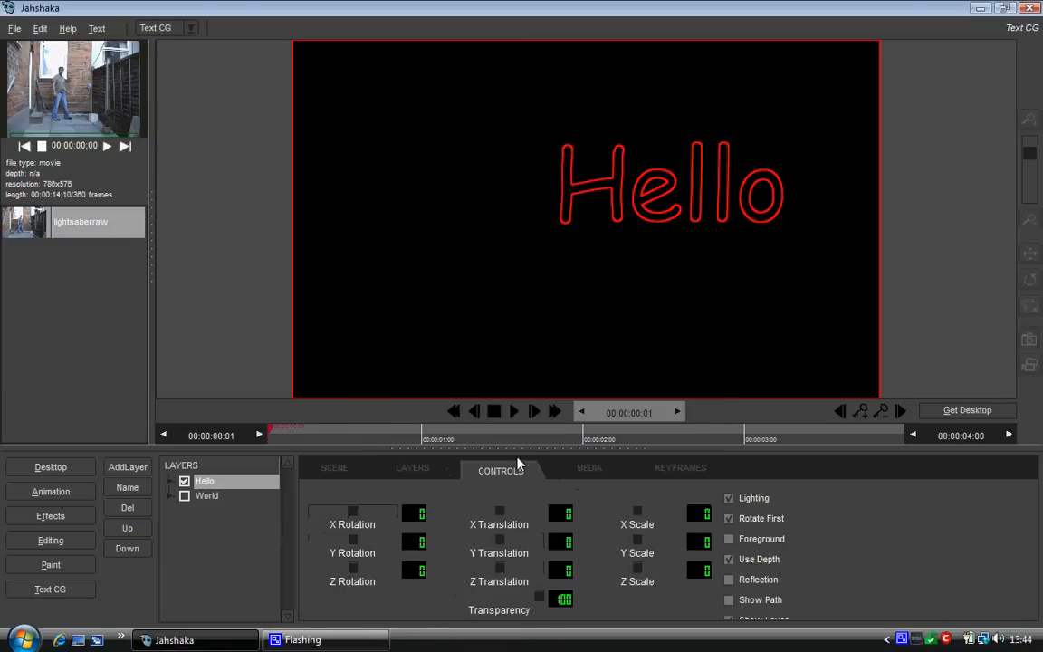
left_click_drag(419, 510, 384, 505)
left_click_drag(410, 539, 457, 561)
left_click_drag(563, 542, 599, 512)
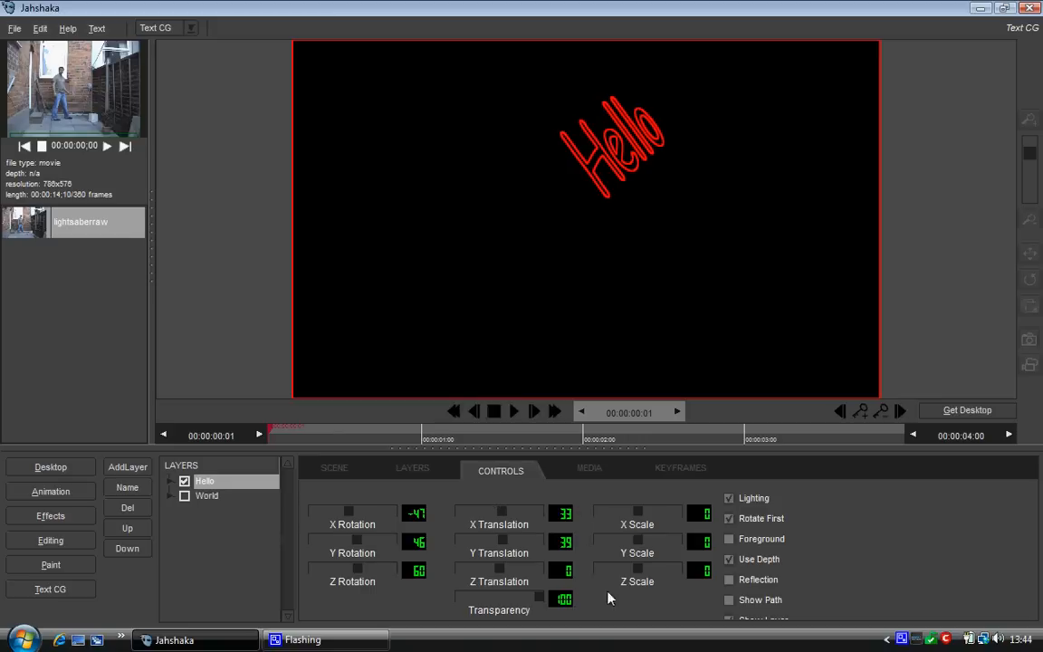
left_click_drag(699, 568, 721, 550)
left_click_drag(700, 513, 708, 498)
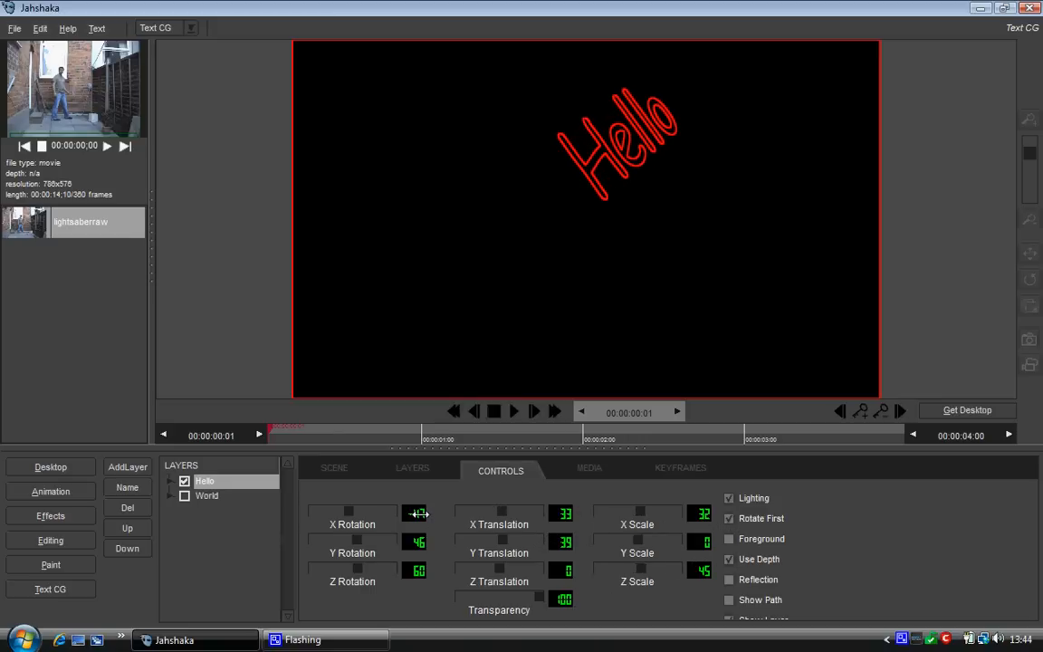
mouse_move(348, 517)
left_mouse_down()
mouse_move(330, 517)
mouse_move(365, 513)
mouse_move(329, 514)
mouse_move(379, 515)
mouse_move(342, 517)
mouse_move(355, 516)
left_mouse_up()
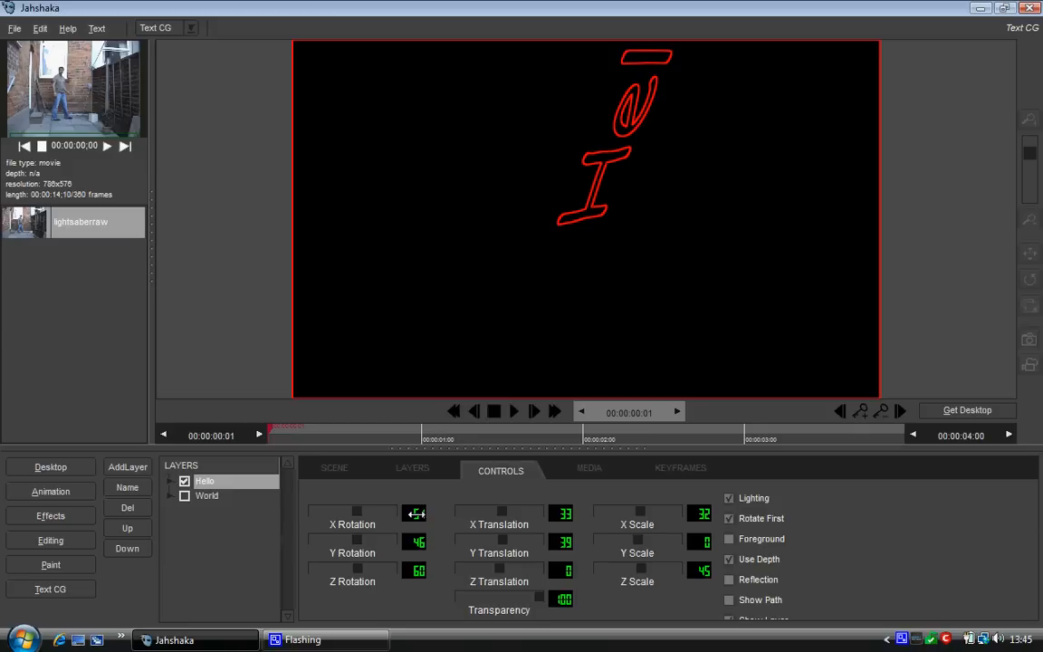
Reset the Hello text's rotation, translation and scale values to 0, leaving transparency at 100
right_click(416, 514)
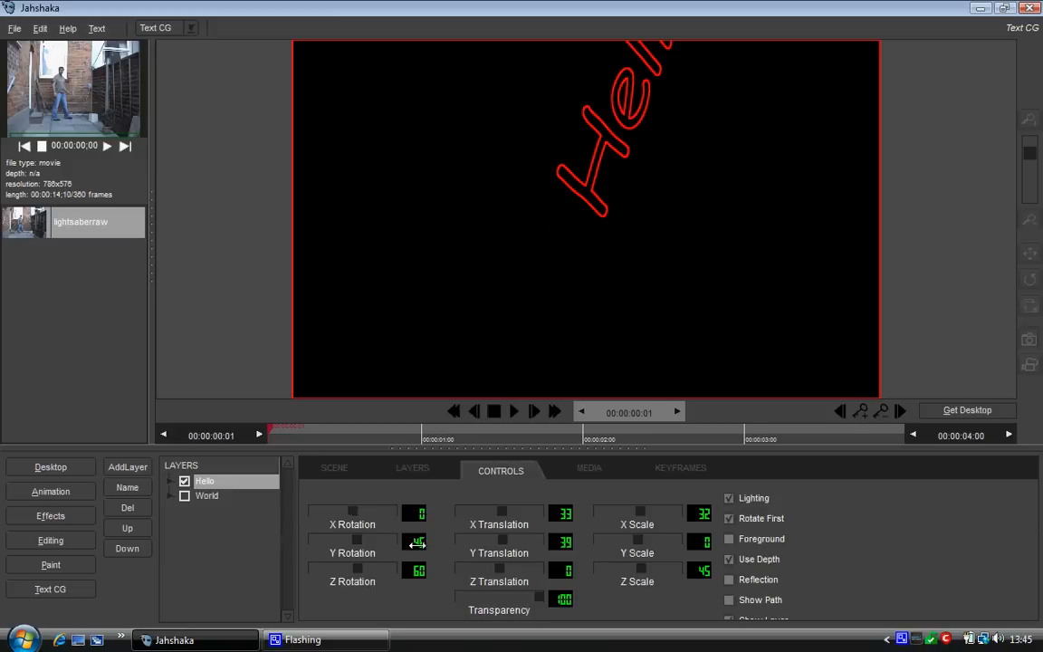
right_click(416, 542)
right_click(416, 570)
right_click(561, 513)
right_click(561, 541)
right_click(704, 513)
right_click(704, 570)
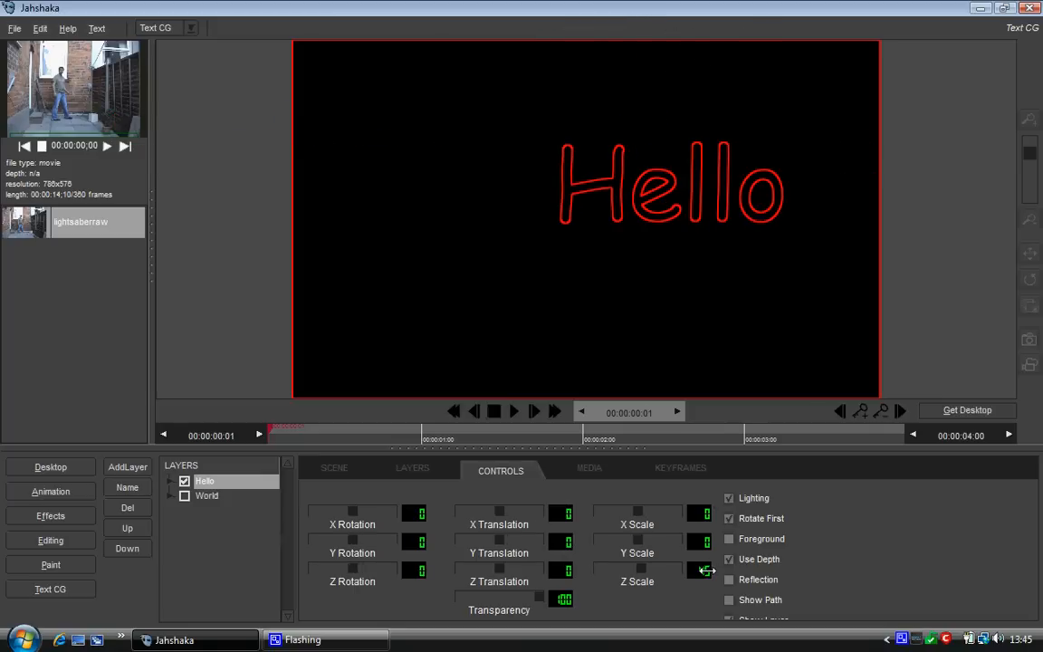
mouse_move(541, 598)
left_mouse_down()
mouse_move(478, 596)
mouse_move(550, 592)
left_mouse_up()
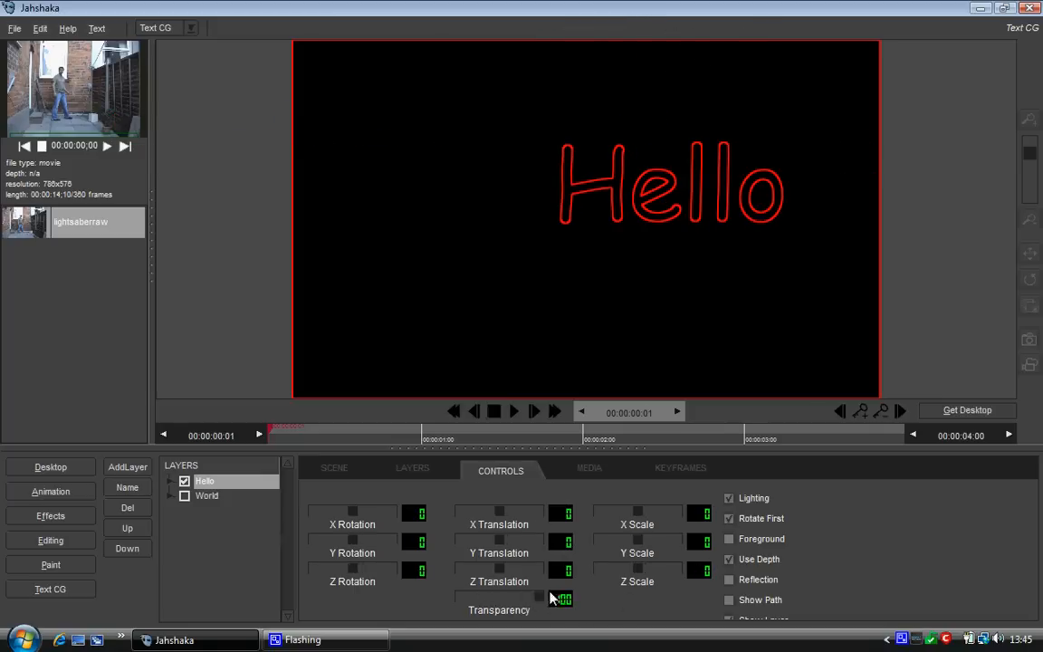
Change the style of the Hello text layer from outline to Textured
left_click(421, 472)
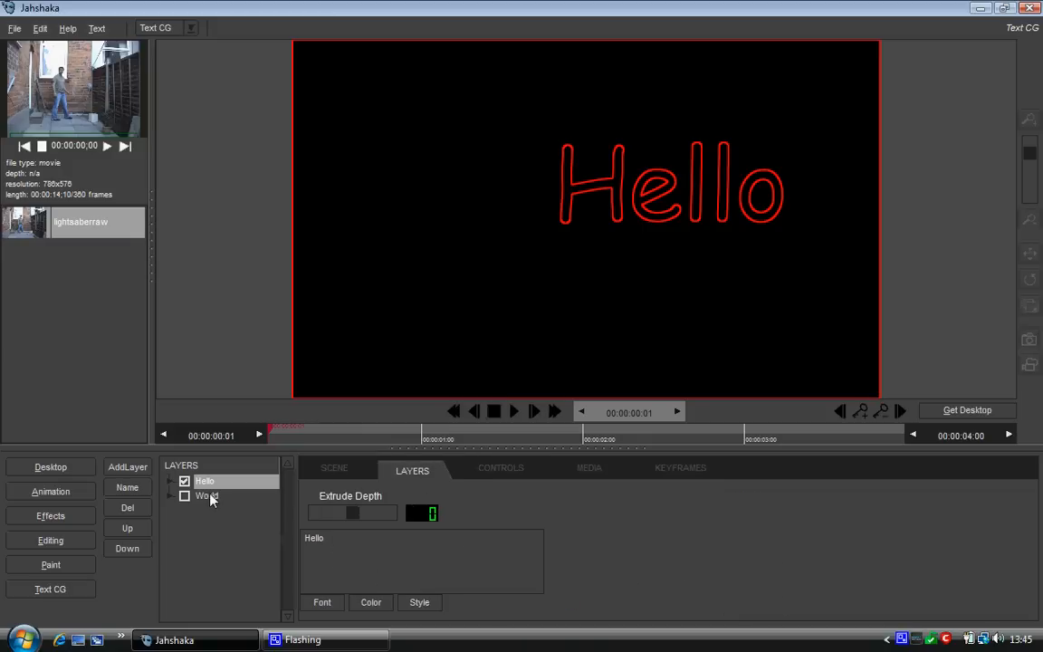
left_click(124, 477)
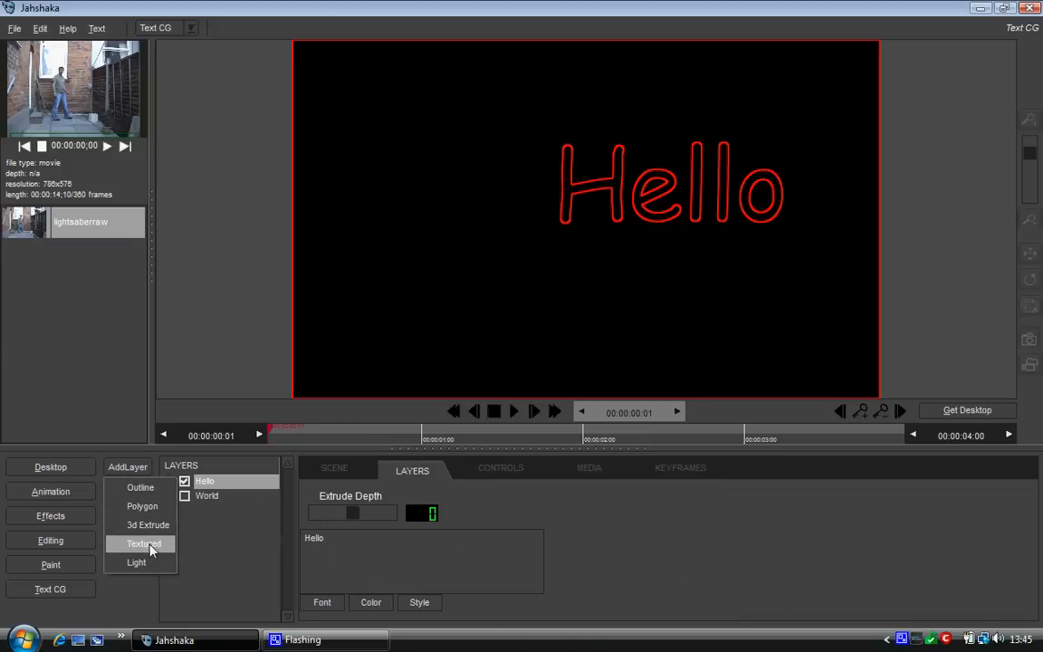
left_click(425, 607)
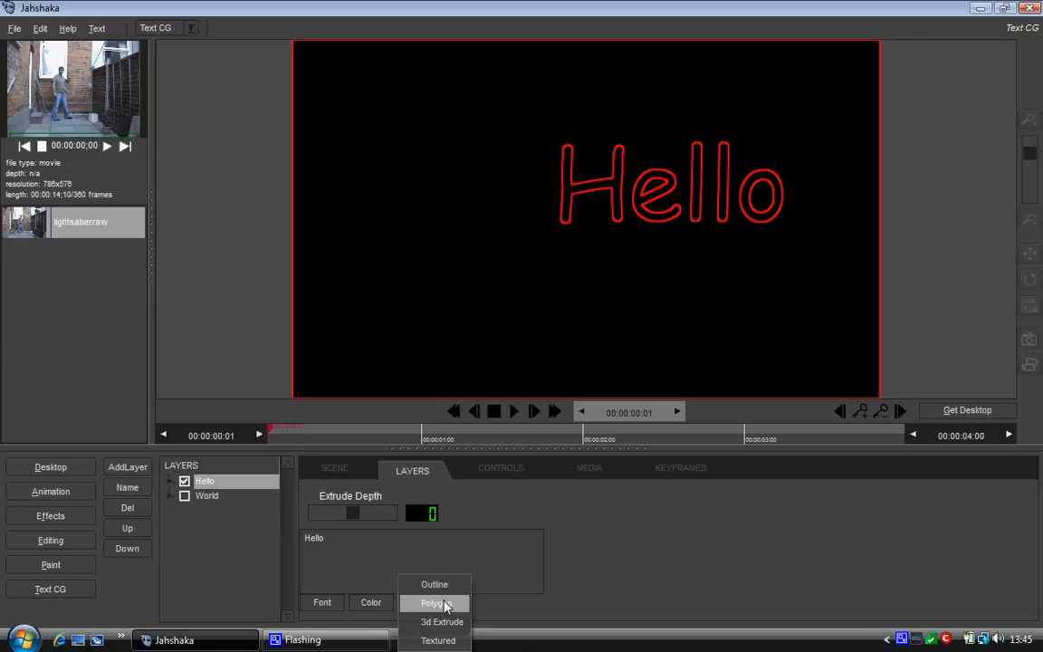
left_click(505, 608)
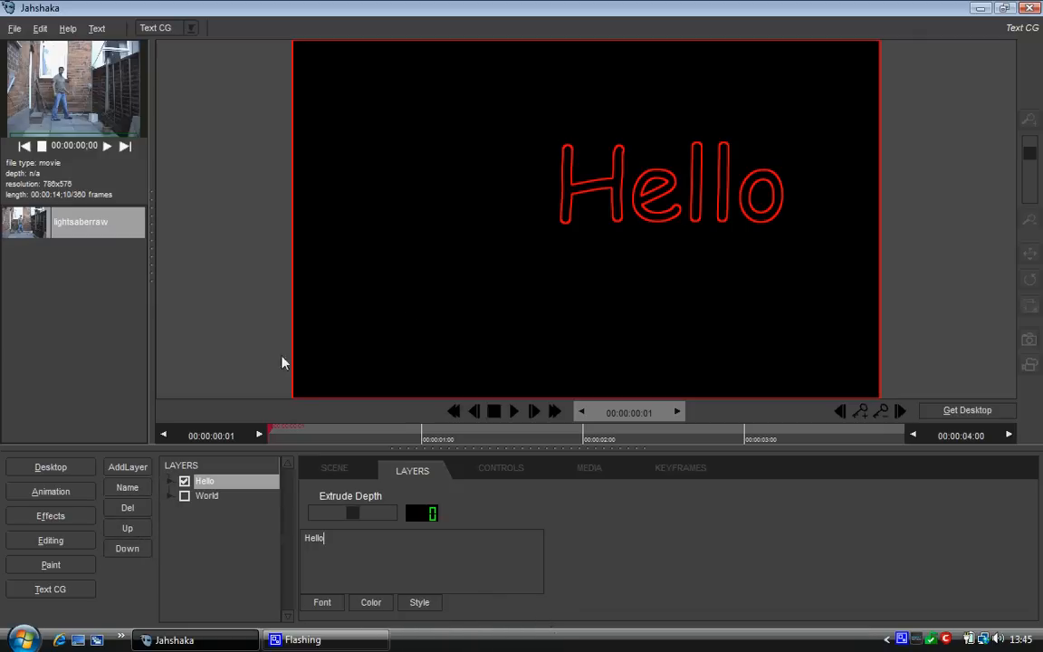
left_click(426, 605)
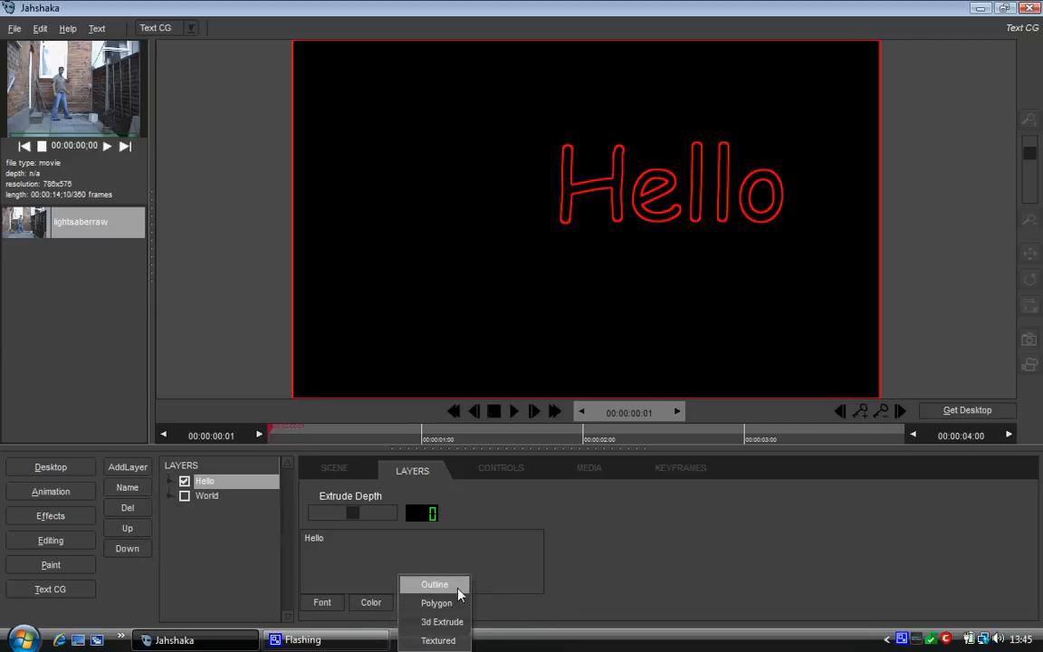
left_click(448, 640)
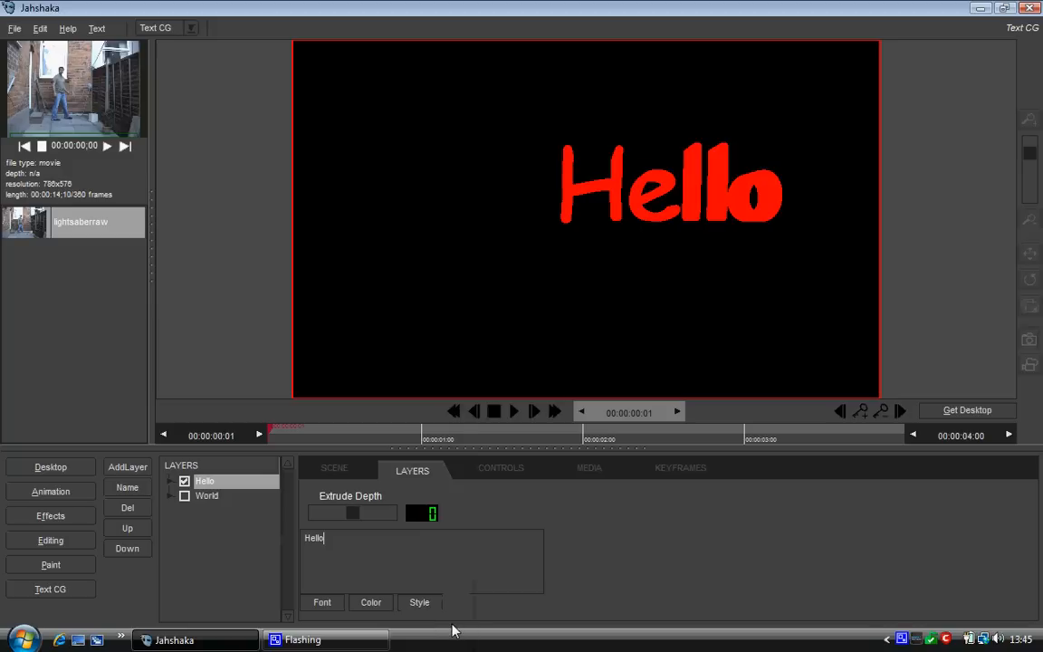
Try an X rotation of -14 and a Z rotation of 1 on the Hello text, and reset the X rotation to 0
left_click(500, 469)
mouse_move(417, 570)
left_mouse_down()
mouse_move(430, 571)
mouse_move(417, 574)
left_mouse_up()
left_click_drag(423, 515, 410, 512)
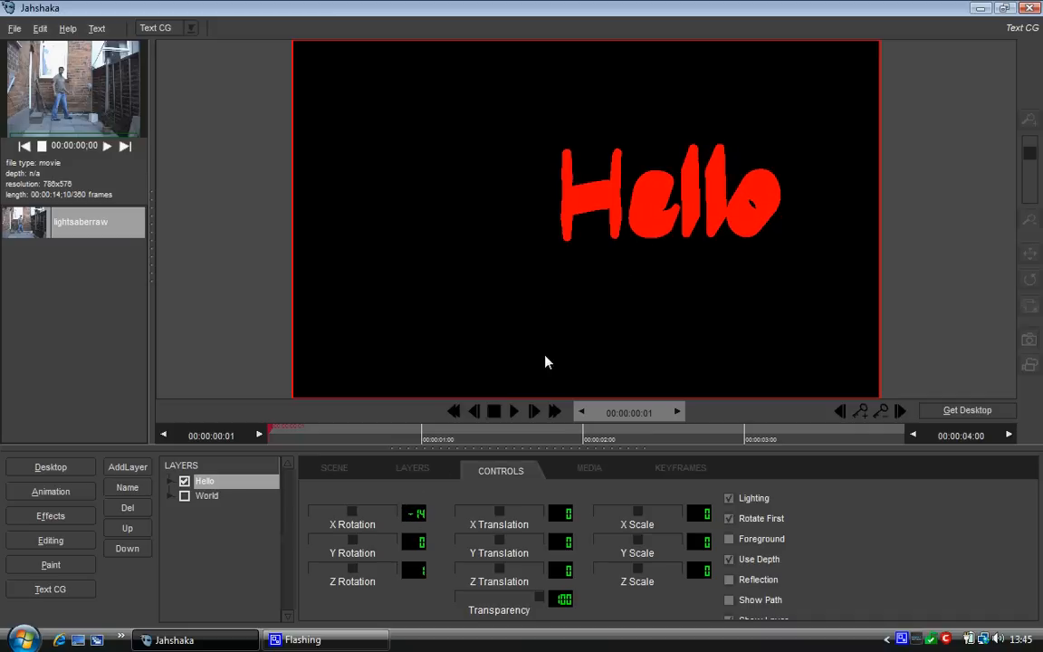
right_click(423, 517)
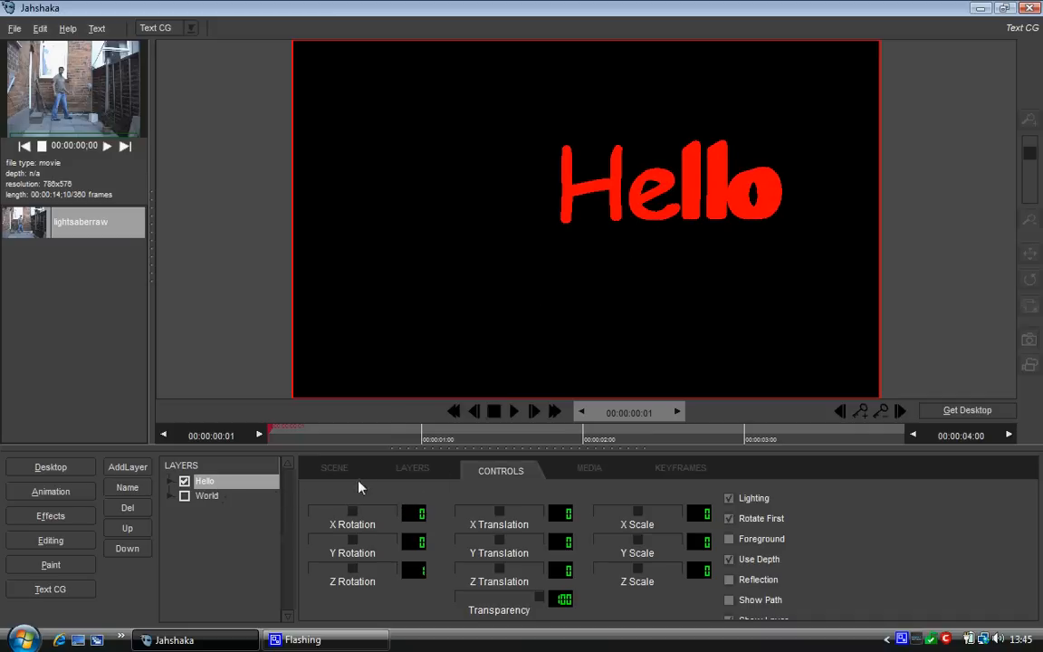
Change the Hello text layer's style to Polygon and check its transform controls
left_click(412, 469)
left_click(425, 602)
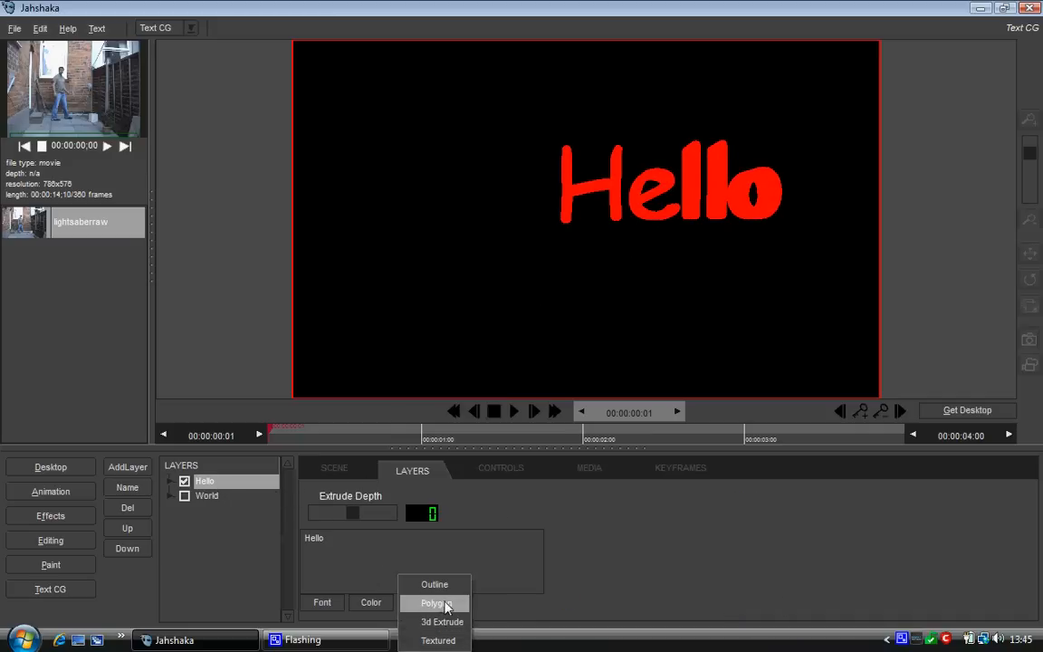
left_click(445, 603)
left_click(489, 471)
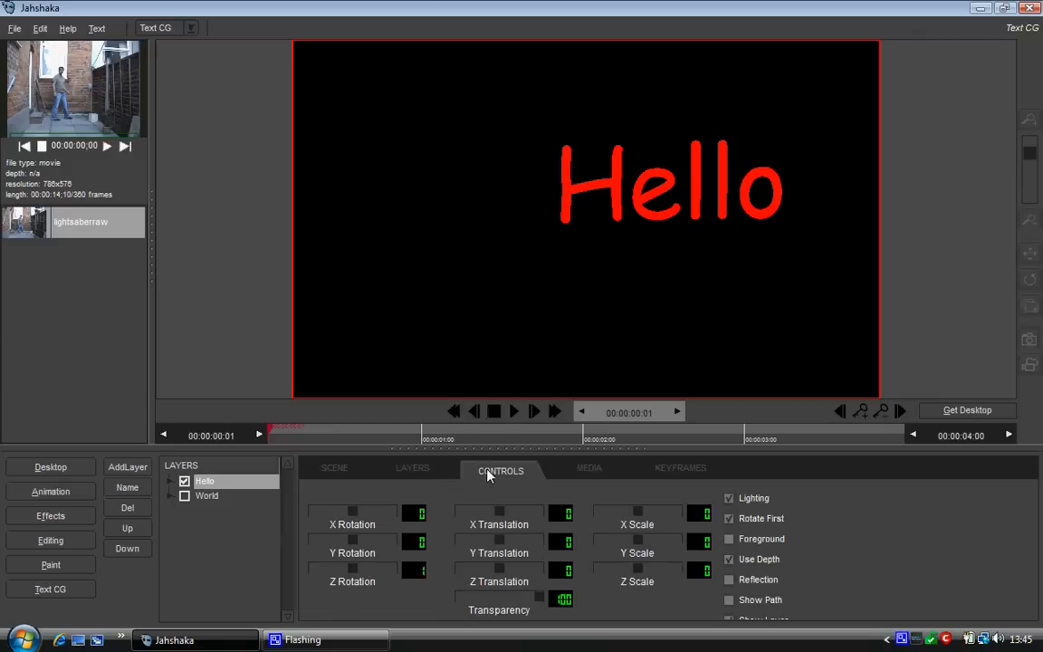
Switch the Hello text layer's style from Polygon to Textured
left_click(424, 470)
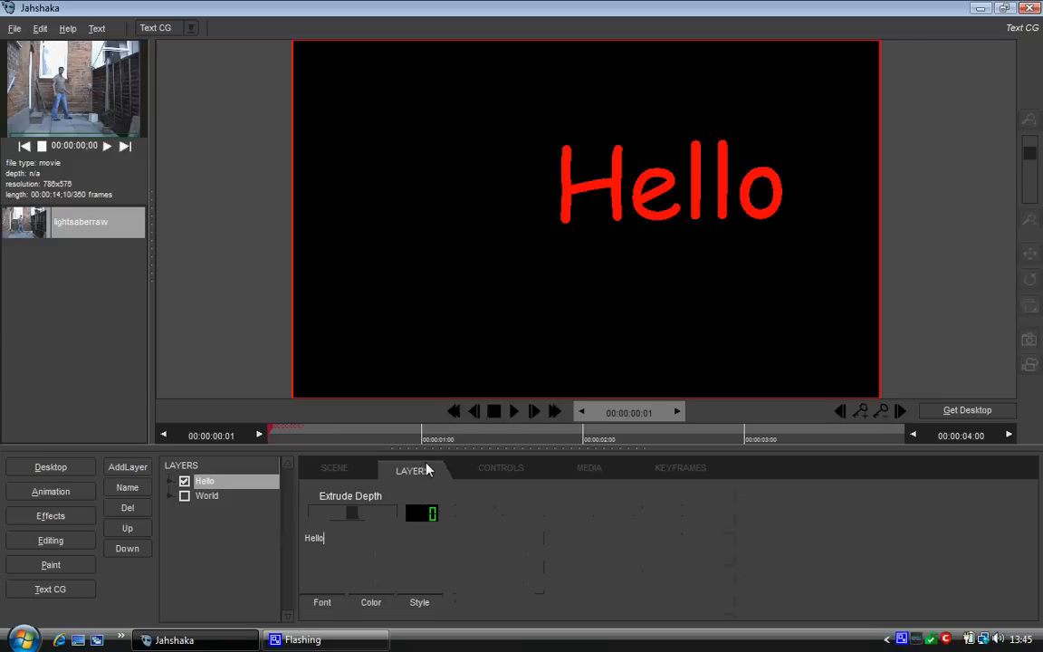
left_click(420, 602)
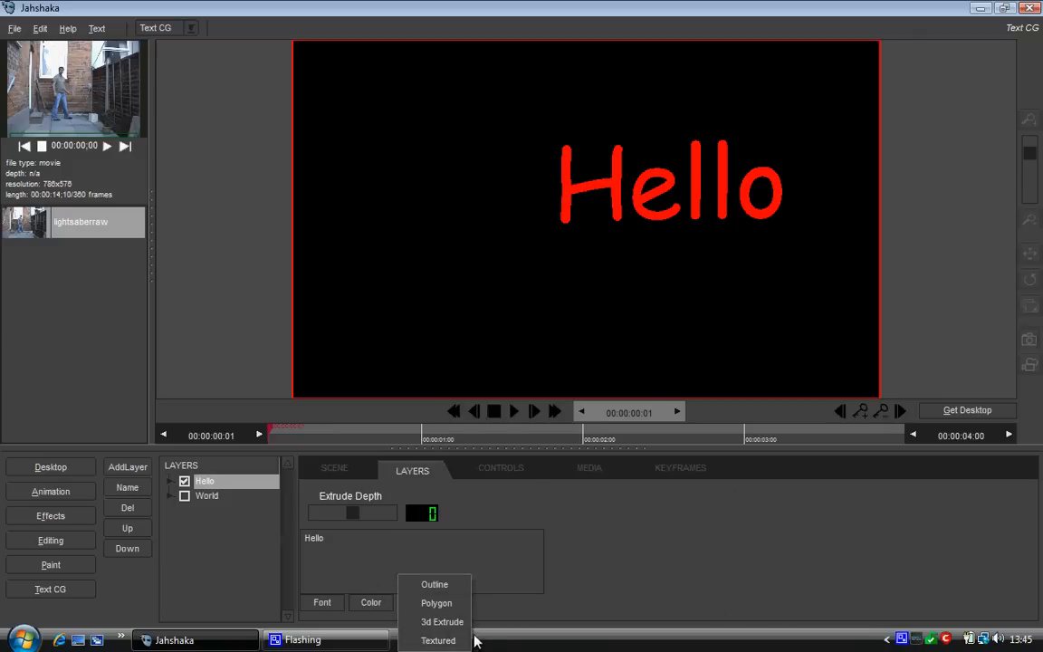
left_click(440, 640)
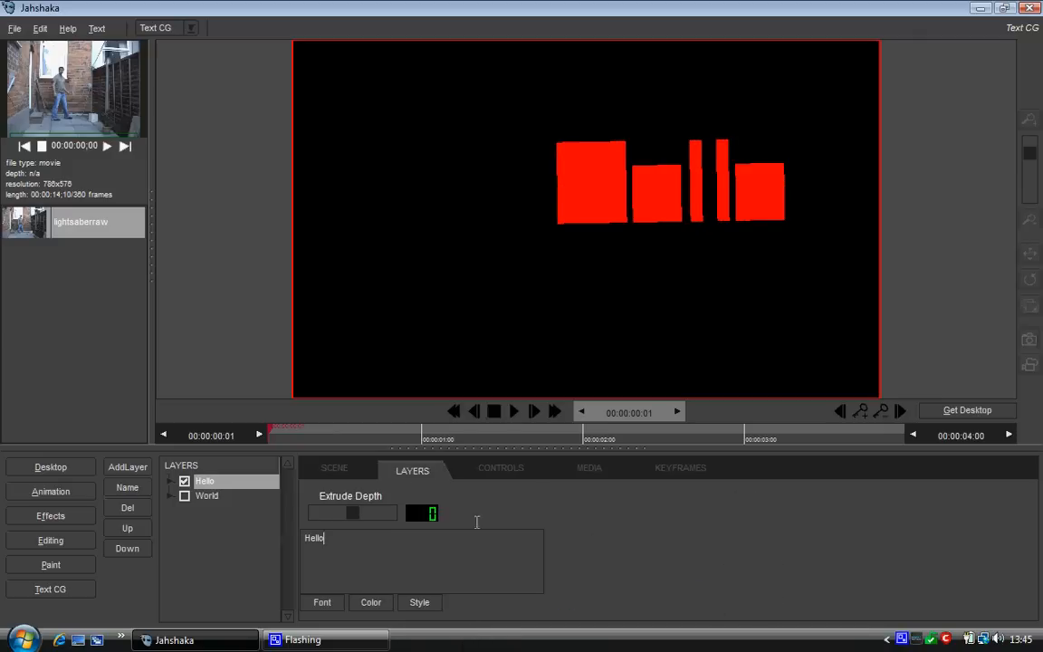
left_click(494, 468)
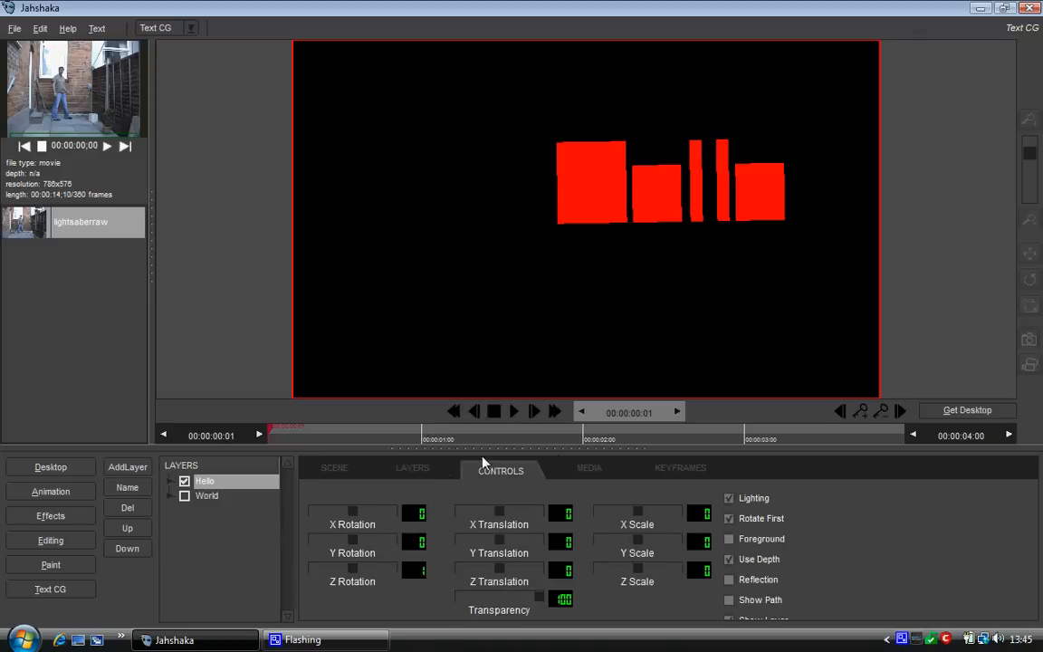
left_click(429, 471)
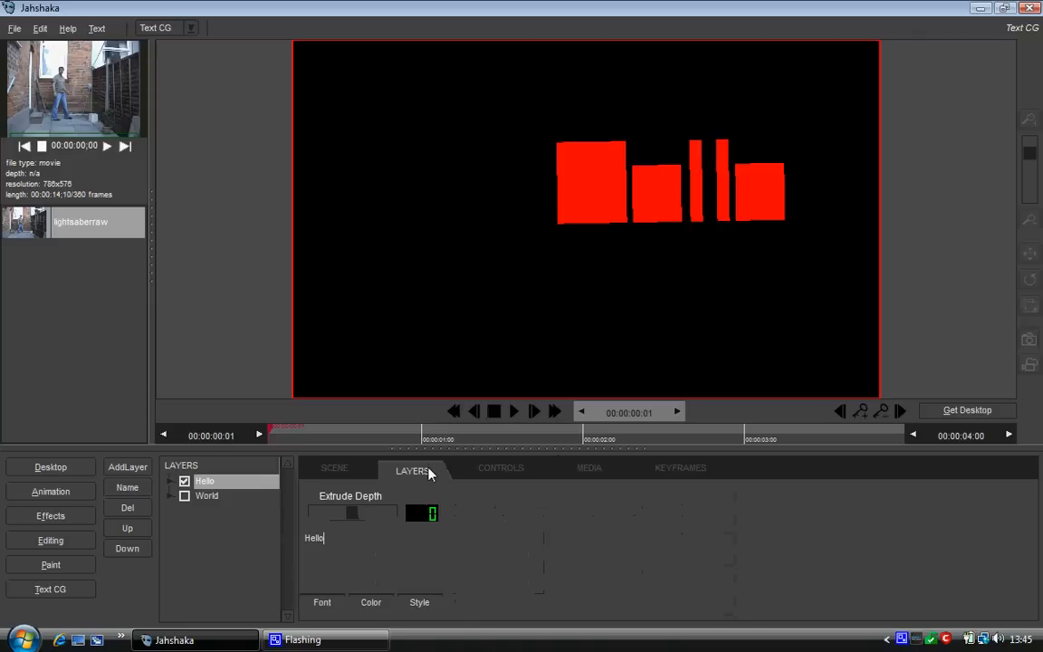
Examine the Hello layer's media, keyframe and transform settings, the media location browser and the scene options
left_click(620, 471)
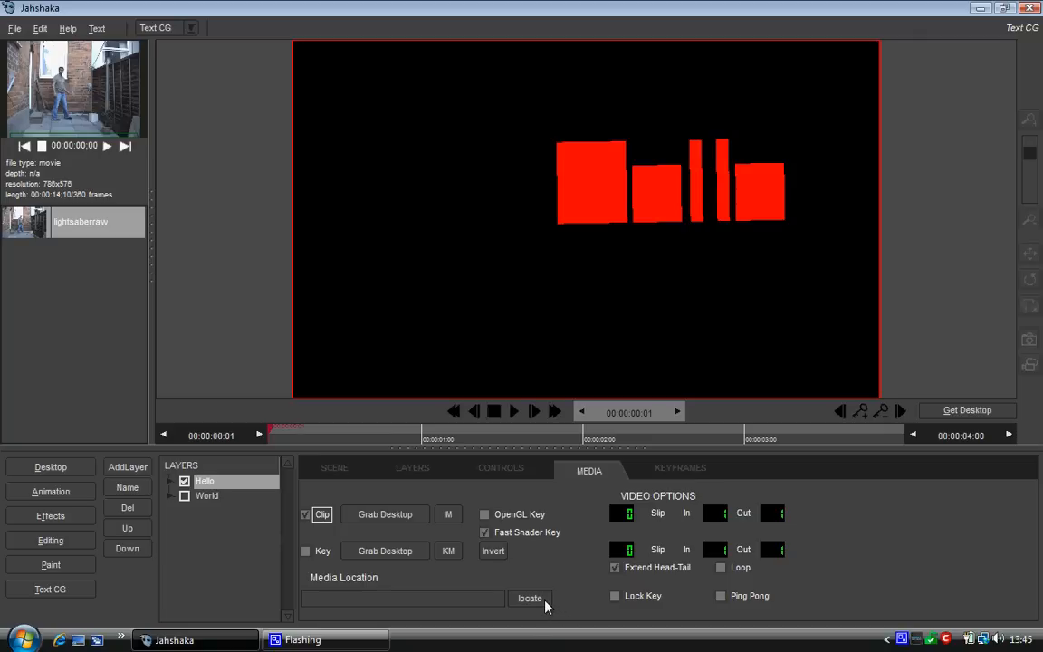
left_click(648, 472)
left_click(587, 473)
left_click(510, 471)
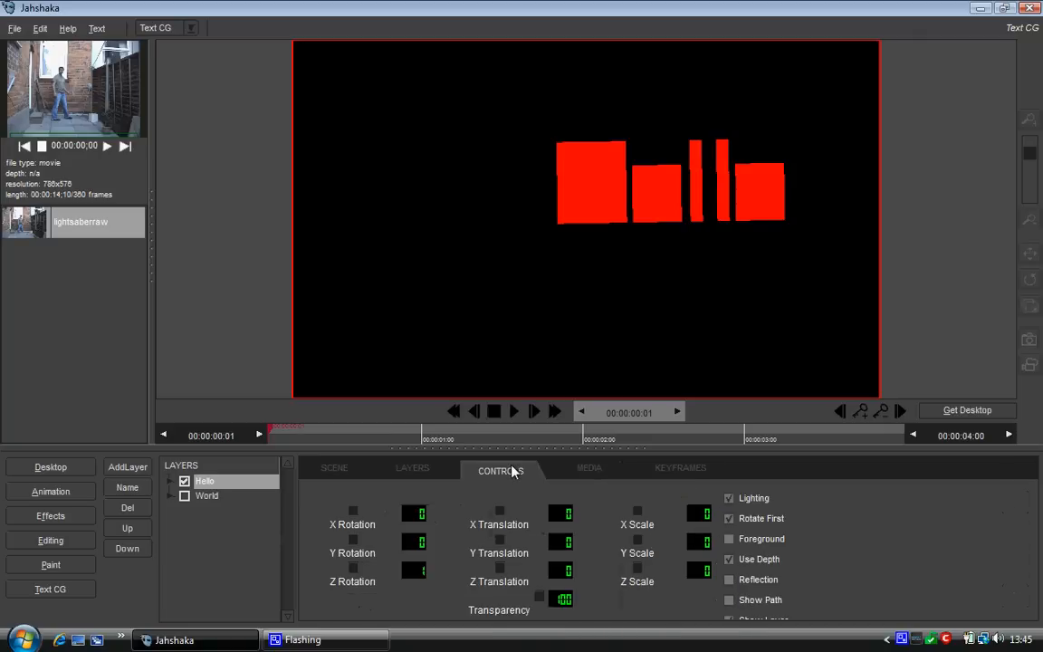
left_click(586, 470)
left_click(530, 599)
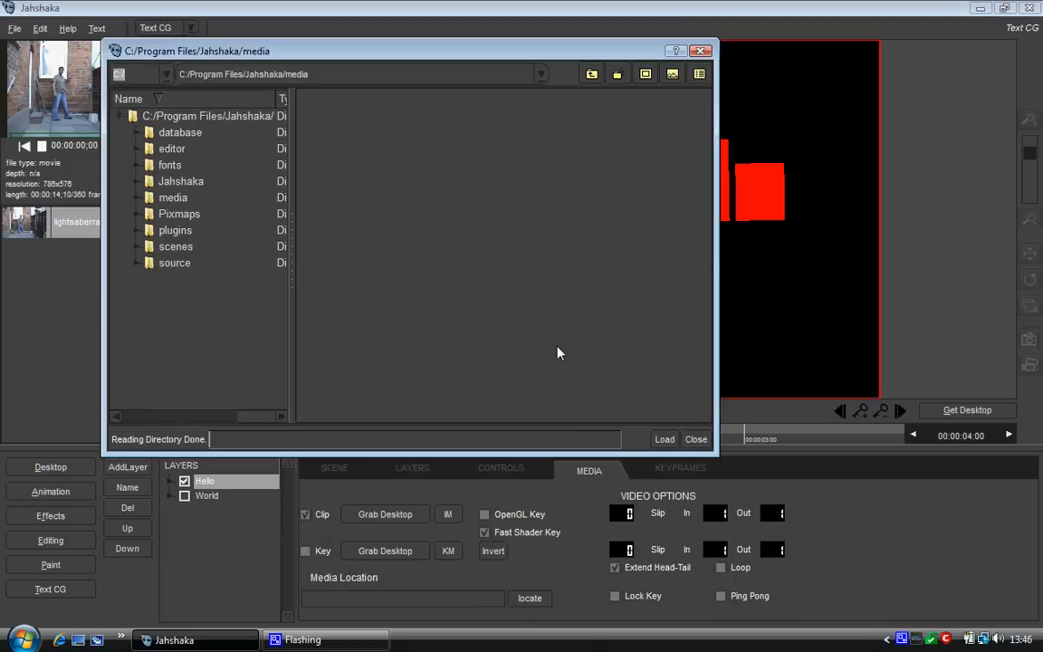
left_click(695, 439)
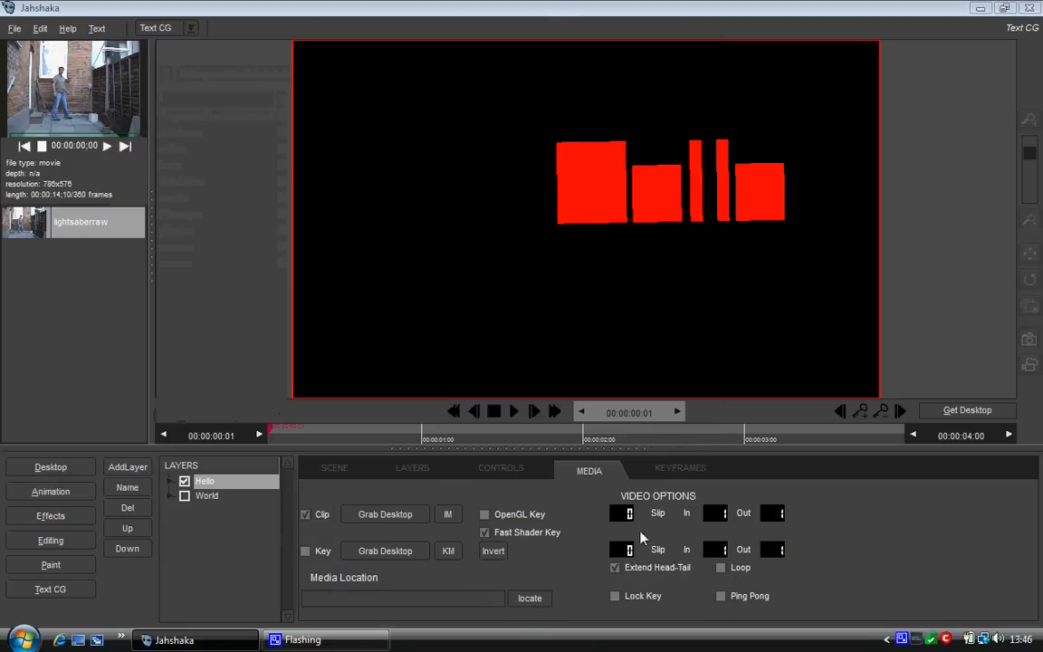
left_click(412, 468)
left_click(347, 468)
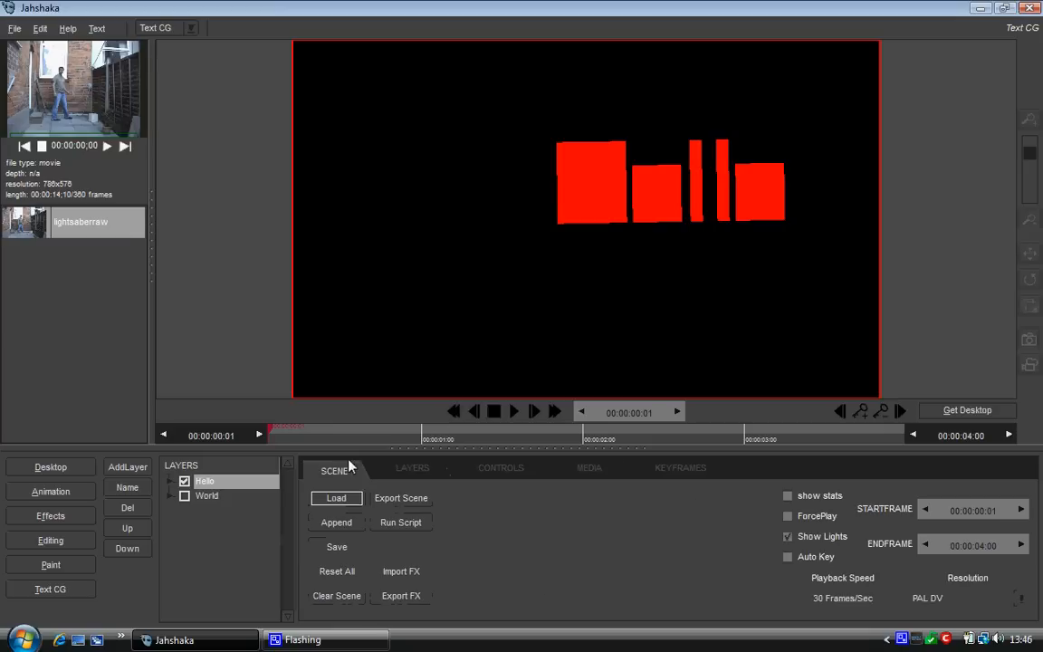
Delete the Hello text layer from the scene
left_click(203, 483)
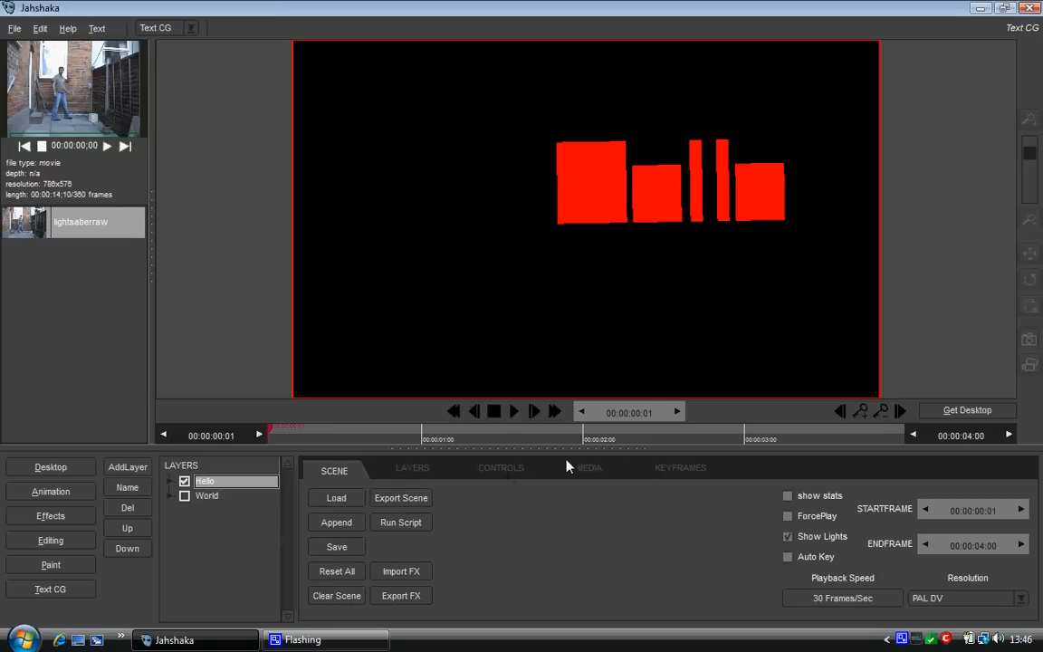
left_click(130, 507)
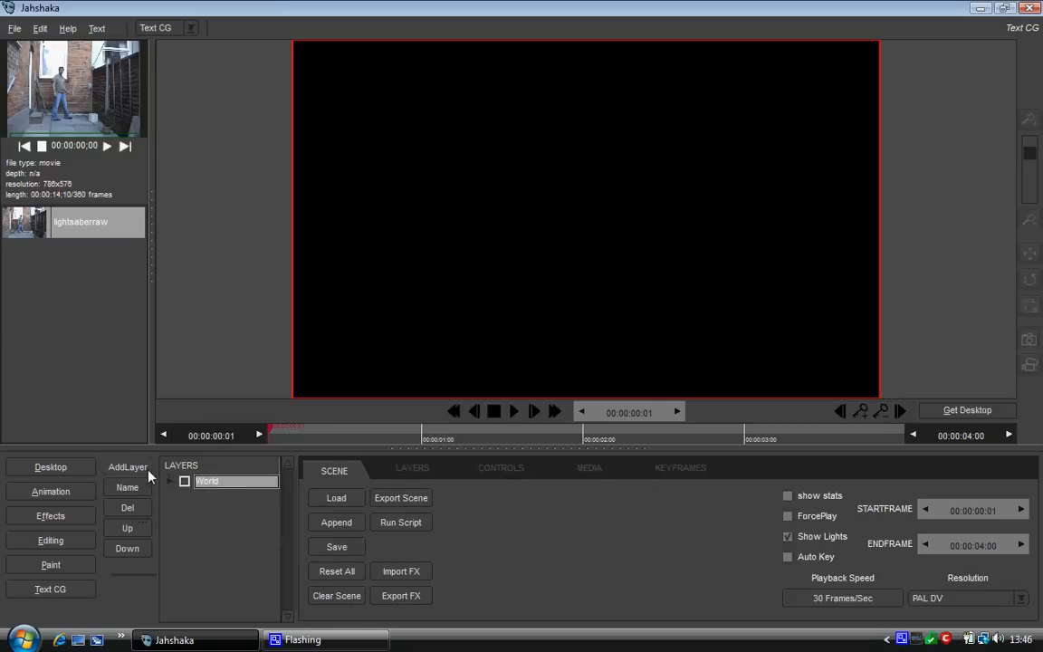
left_click(127, 466)
left_click(156, 561)
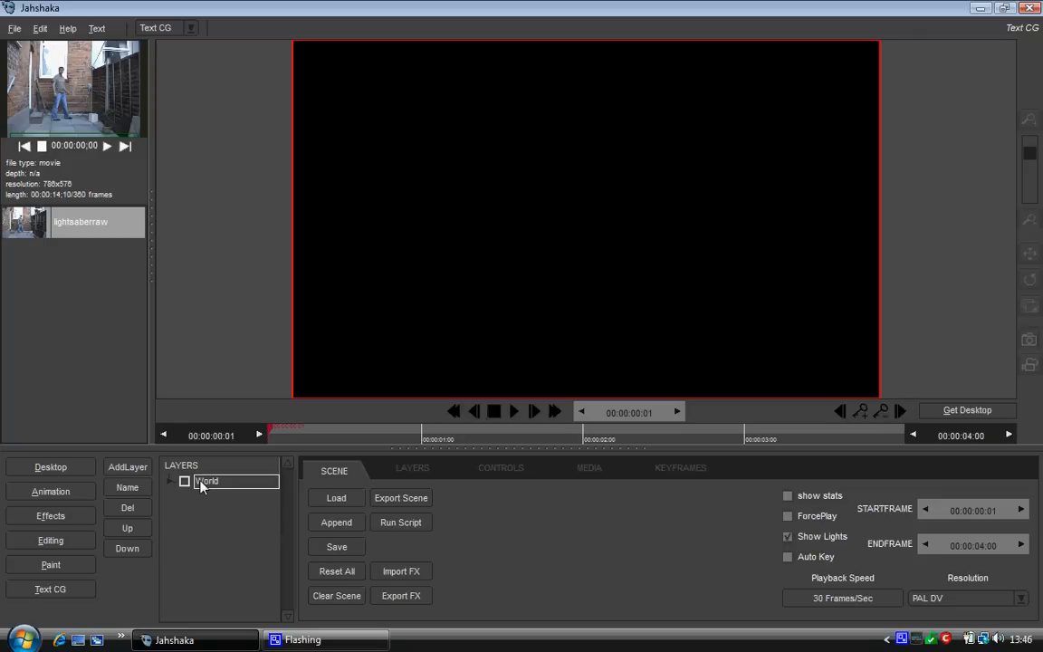
Add a new 3D text layer and view its text and transform settings
left_click(410, 481)
left_click(128, 467)
left_click(222, 487)
left_click(419, 474)
left_click(498, 470)
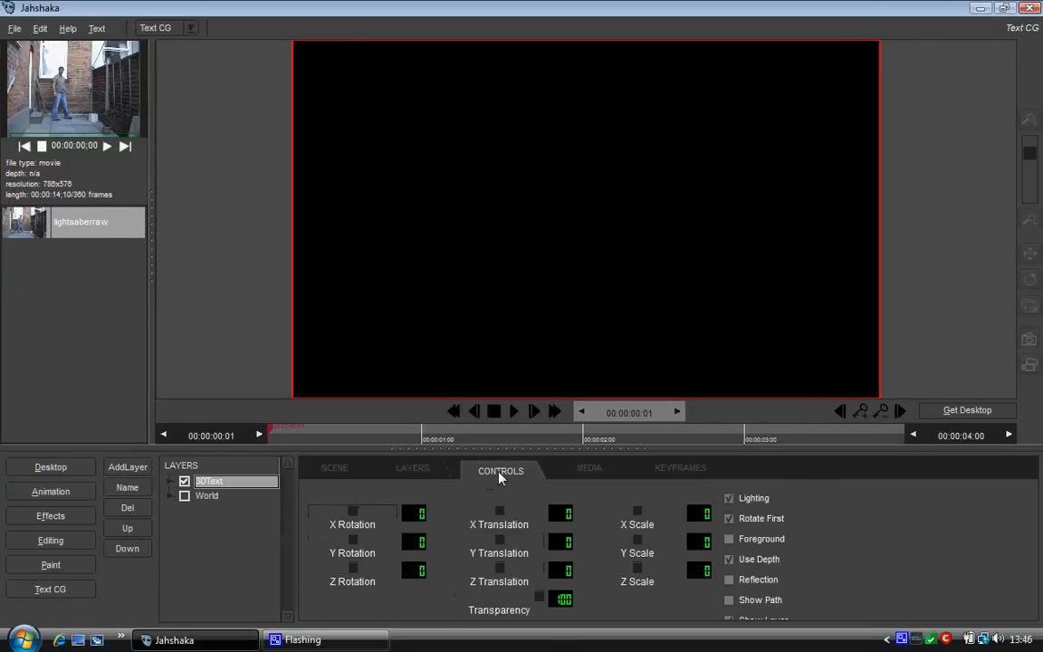
left_click(427, 473)
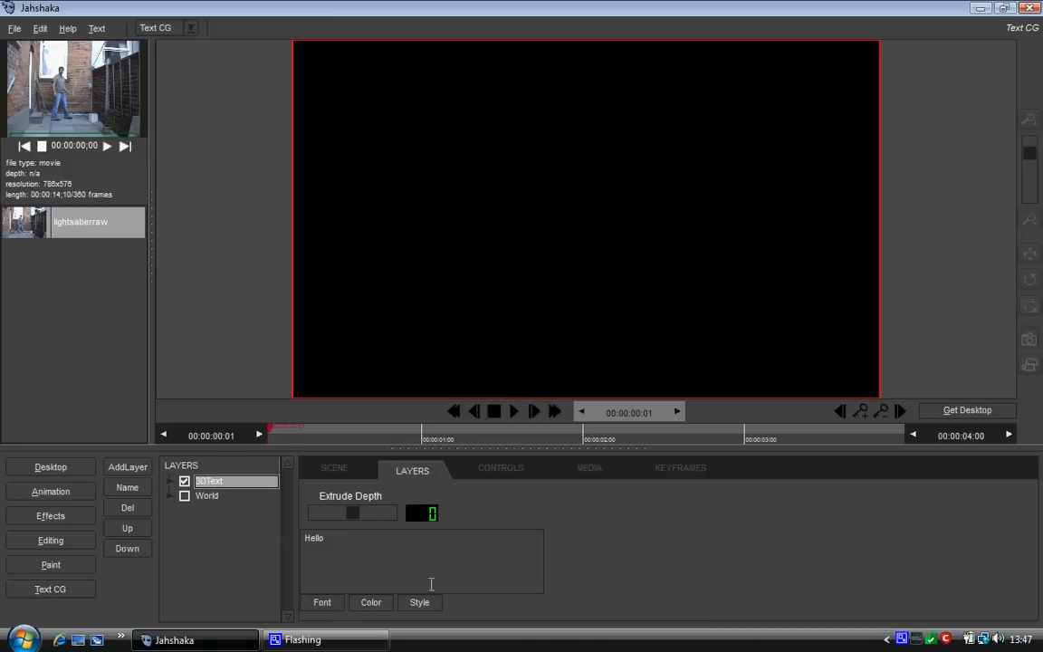
Rotate the World layer to X rotation 73, Y rotation 26 and Z rotation 28
left_click(225, 496)
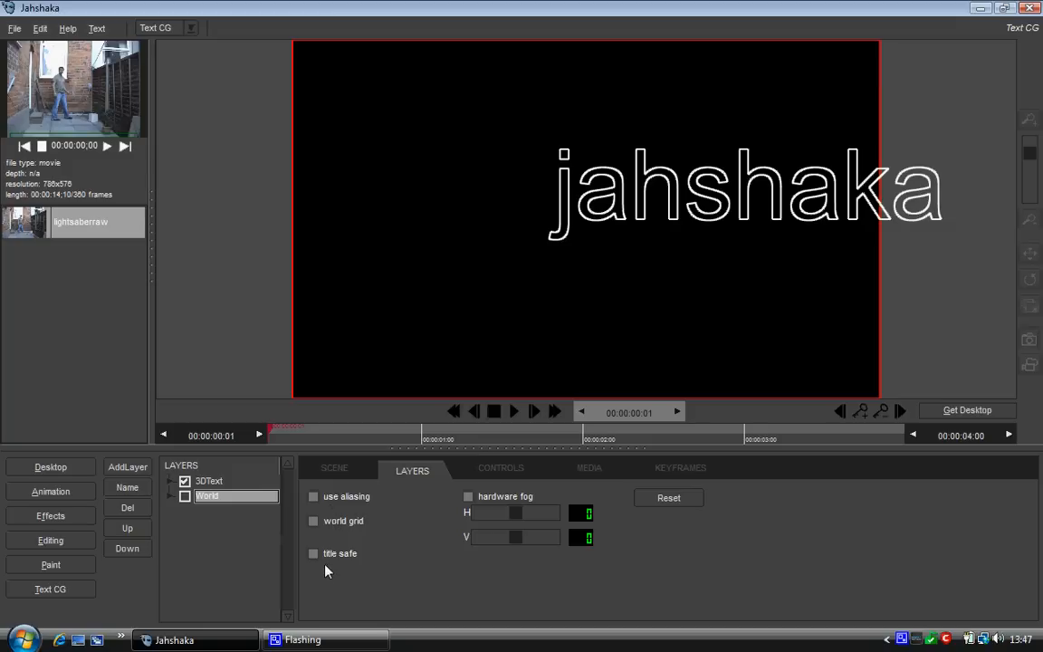
left_click(493, 467)
left_click(439, 471)
left_click(474, 472)
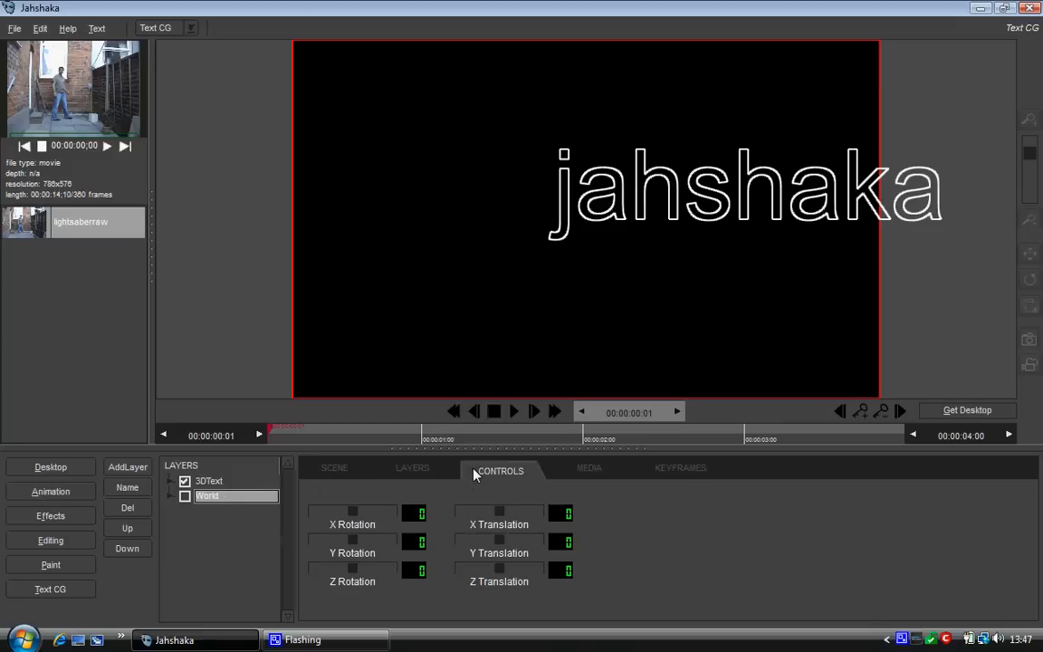
left_click_drag(391, 510, 467, 501)
left_click_drag(421, 542, 434, 572)
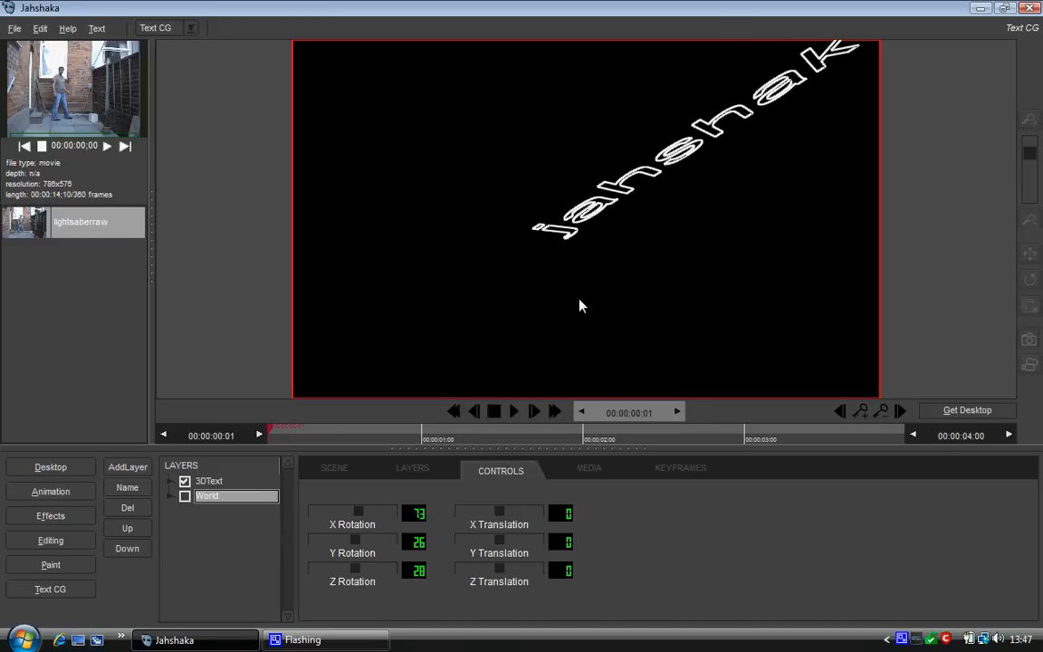
Rotate the jahshaka text layer to X rotation 4, Y rotation 36 and Z rotation 75
left_click(218, 482)
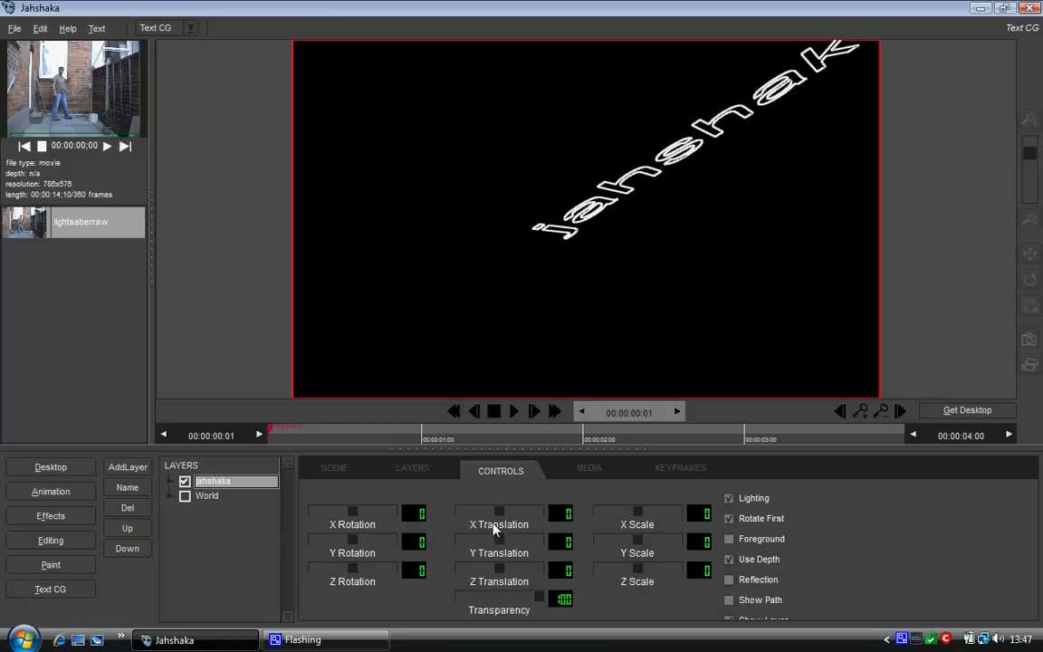
left_click_drag(414, 515, 408, 500)
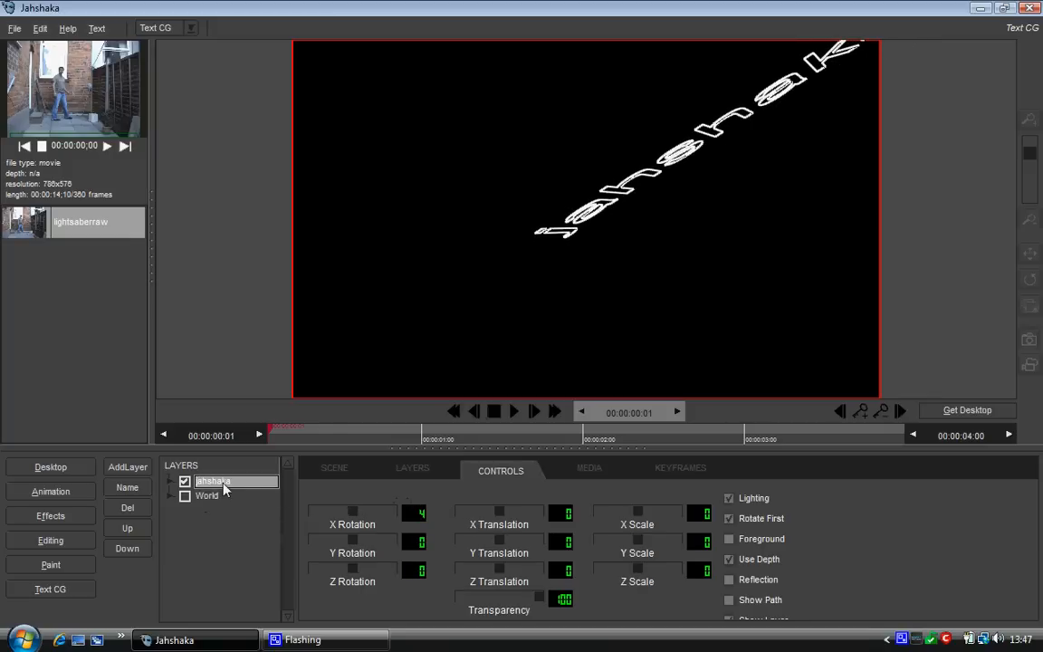
left_click_drag(415, 541, 472, 565)
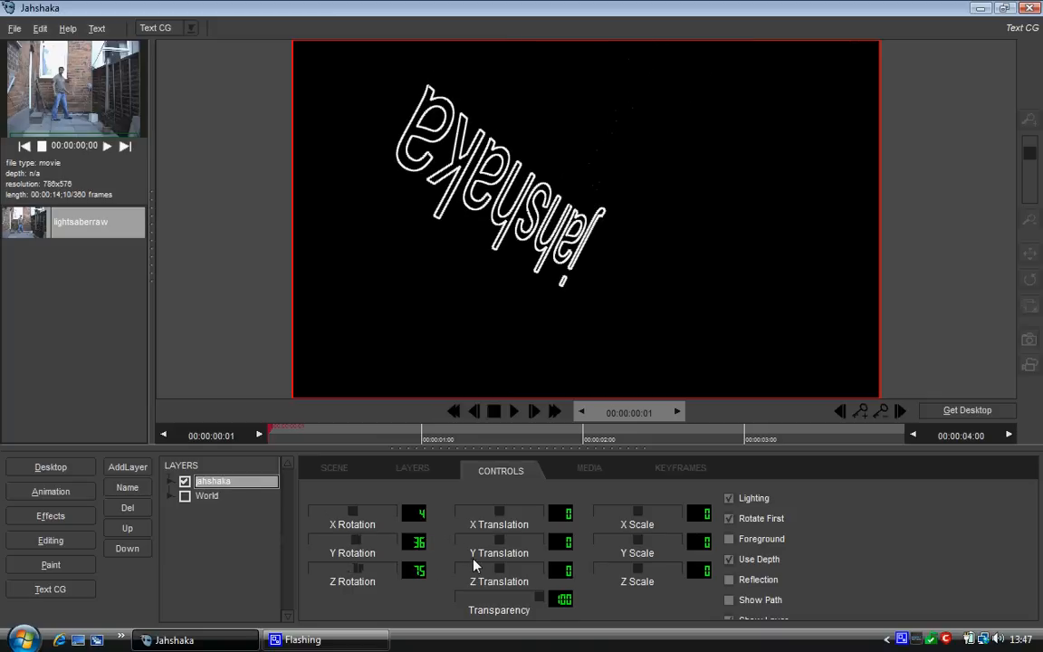
Set the World layer's X translation to 17 and reselect the jahshaka text layer
left_click(223, 504)
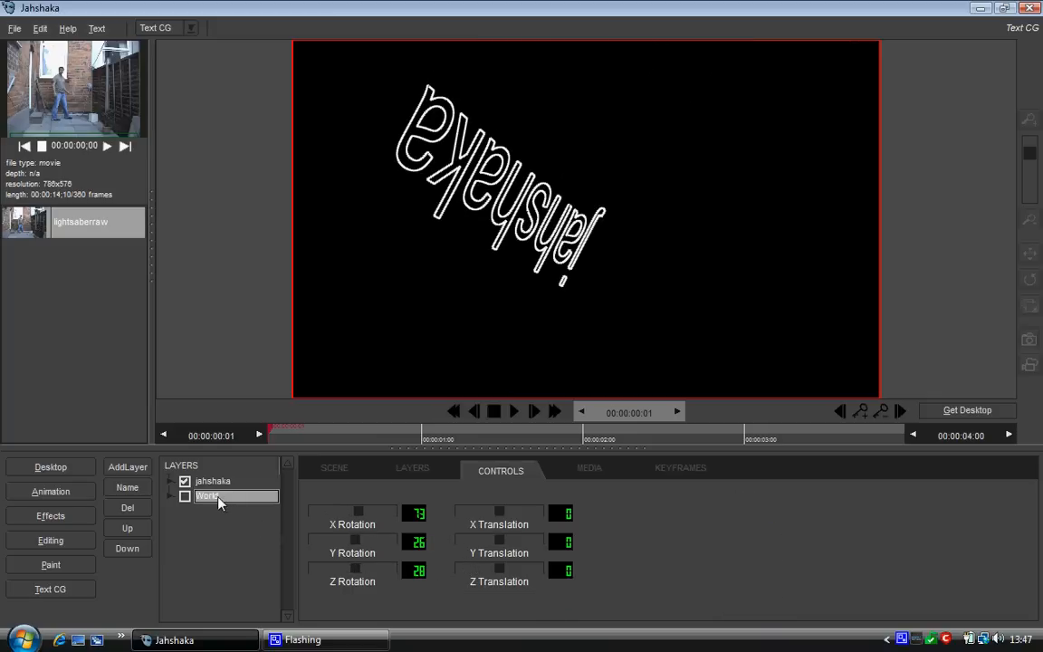
left_click_drag(561, 513, 577, 522)
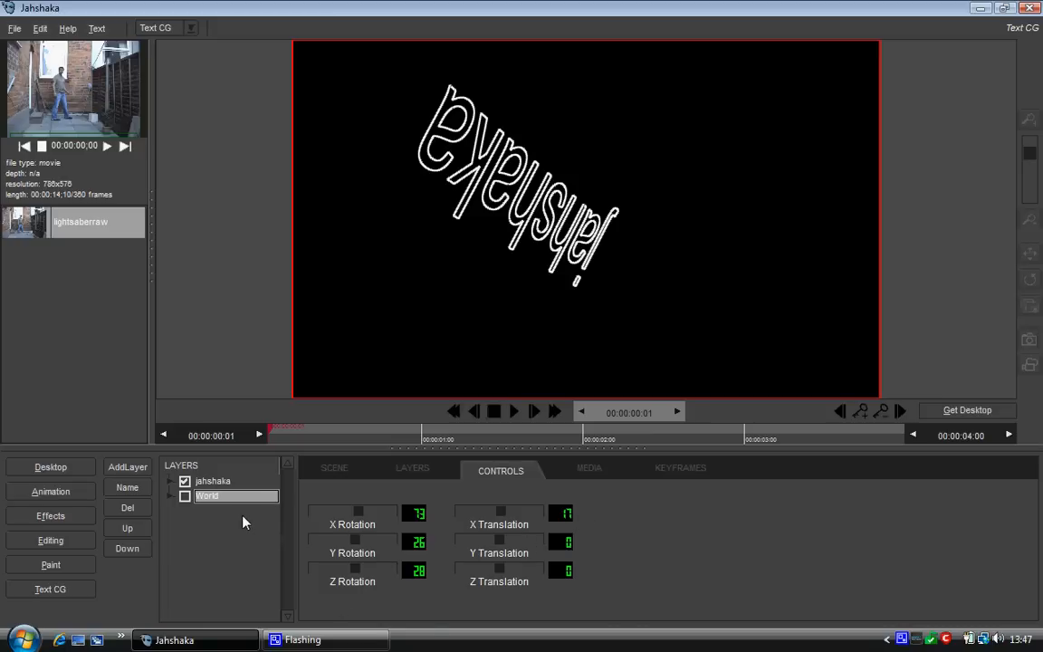
left_click(243, 485)
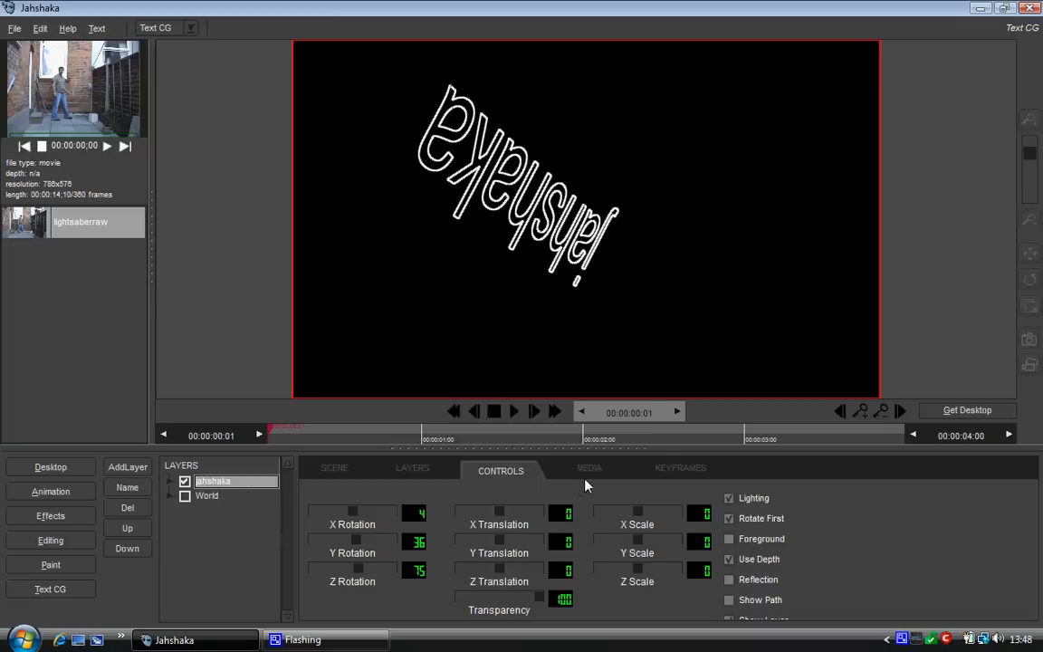
Reset all transform values from the World layer and clear the scene of its text layer
left_click(334, 468)
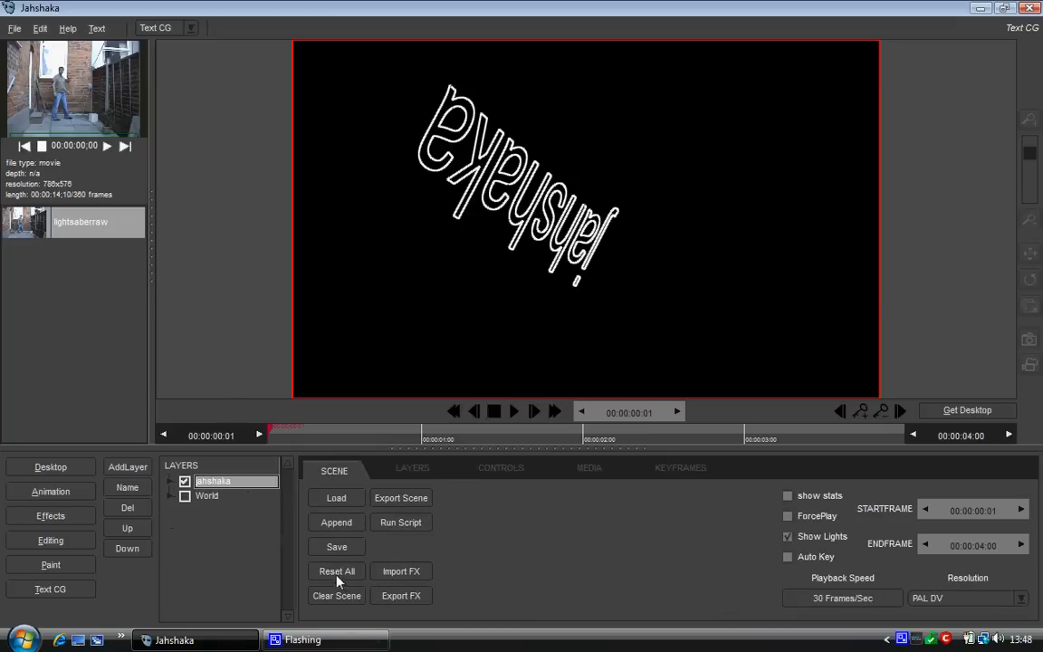
left_click(206, 495)
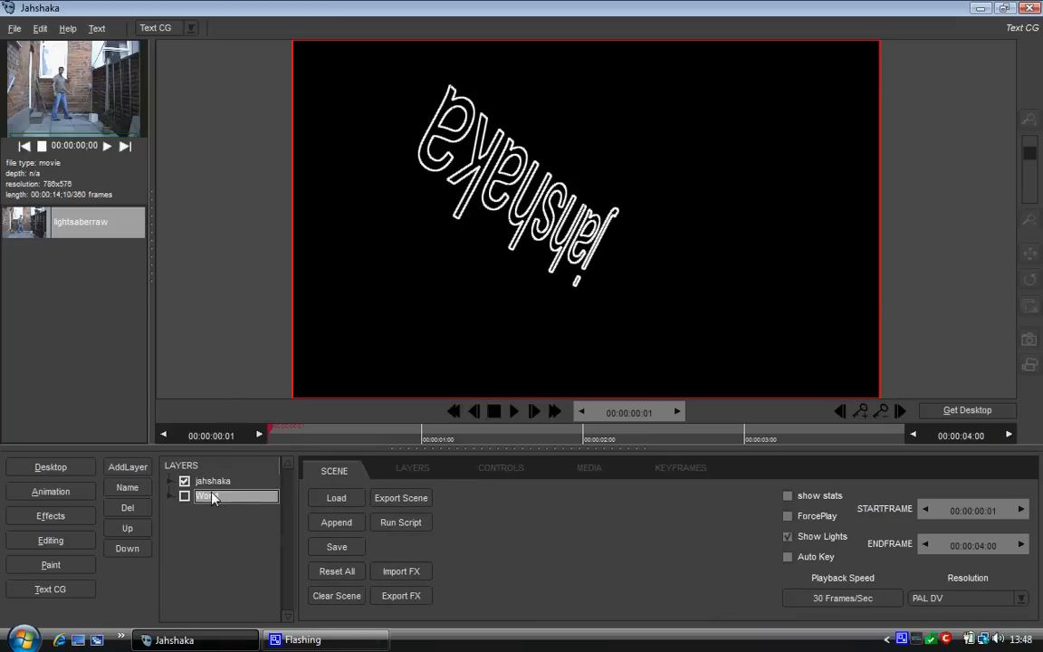
left_click(340, 576)
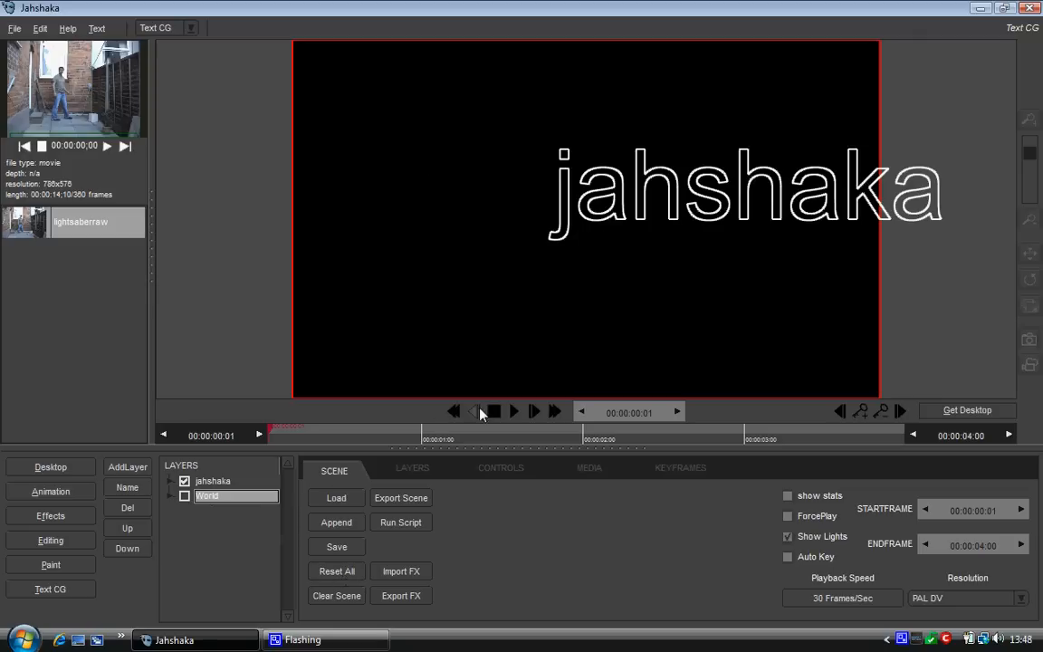
left_click(338, 597)
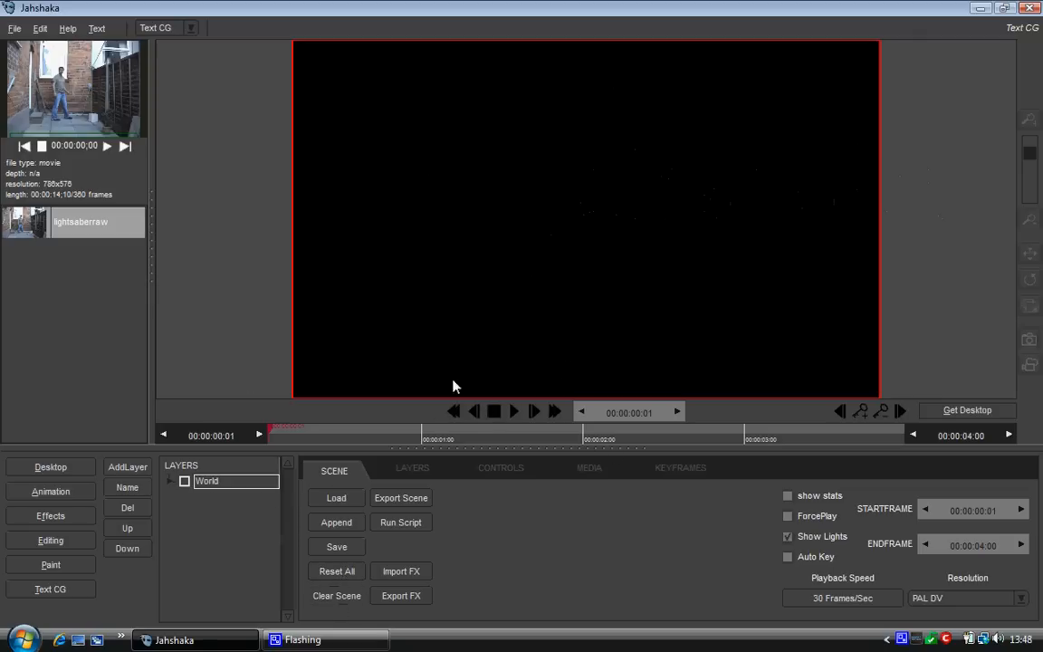
Add a new 3D text layer and set its X translation to -182 at 00:00:04:00 on the timeline
left_click(128, 467)
left_click(127, 484)
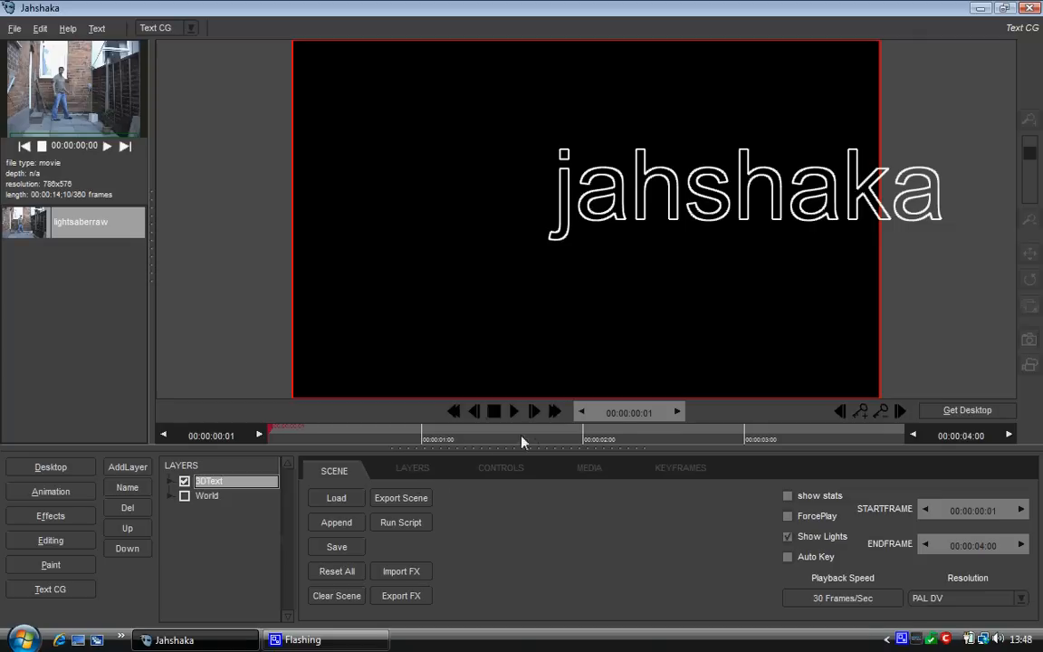
left_click(480, 470)
left_click_drag(273, 434, 910, 435)
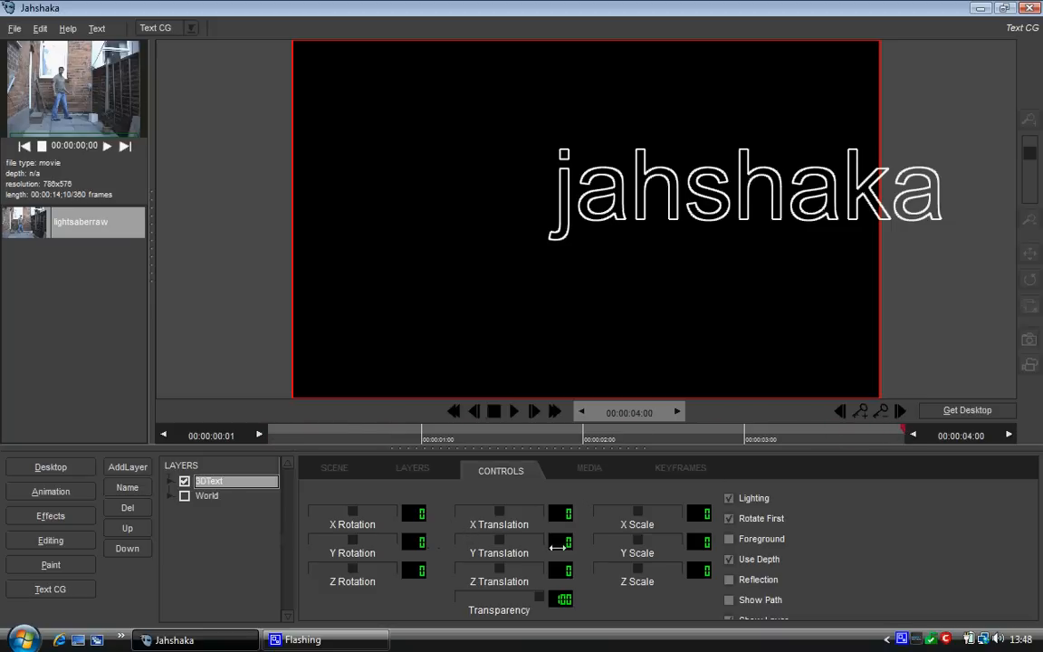
left_click_drag(564, 515, 415, 509)
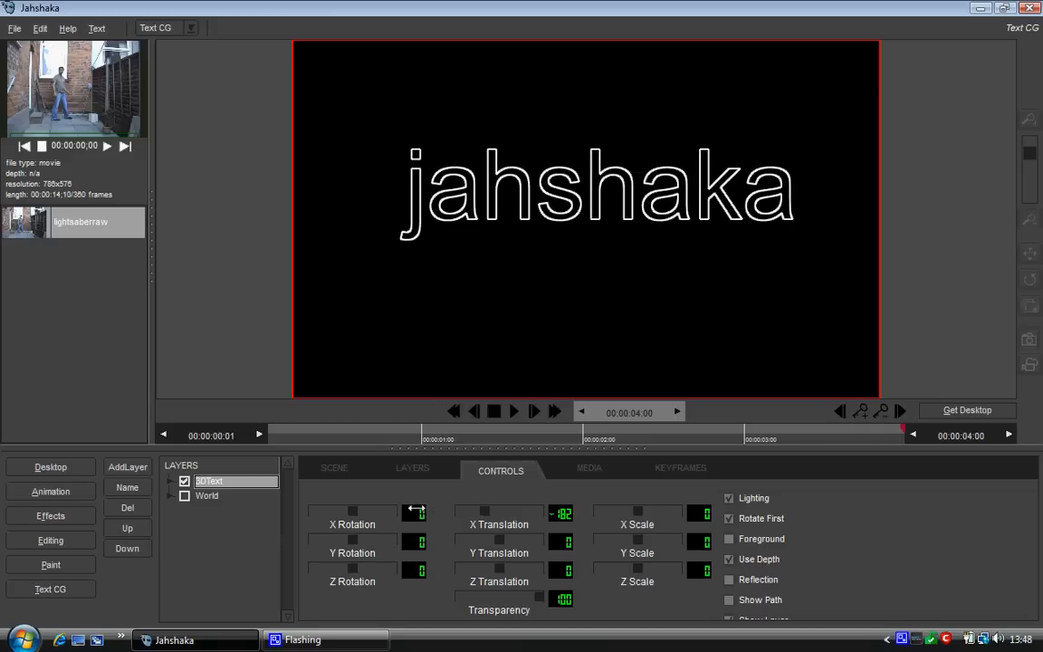
Set the 3D text layer's Y translation to -44 and return the playhead to 00:00:00:01
left_click_drag(563, 542, 524, 541)
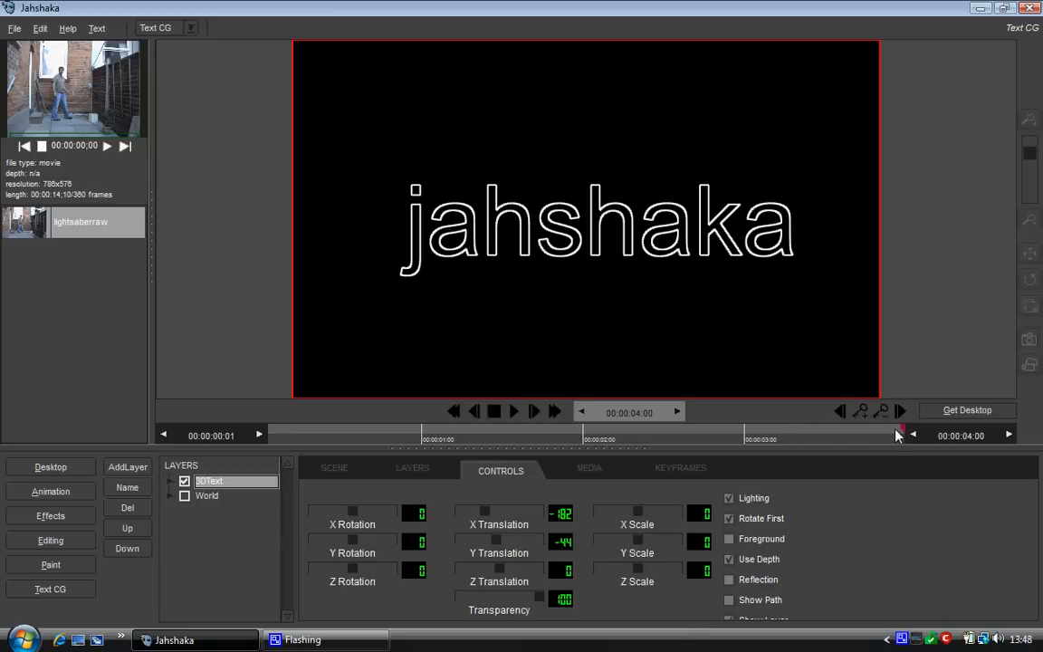
left_click_drag(907, 433, 280, 432)
left_click_drag(269, 432, 220, 447)
Set the text layer's Z translation to 1324 at 00:00:00:01, play the animation and stop playback
left_click_drag(553, 564, 692, 568)
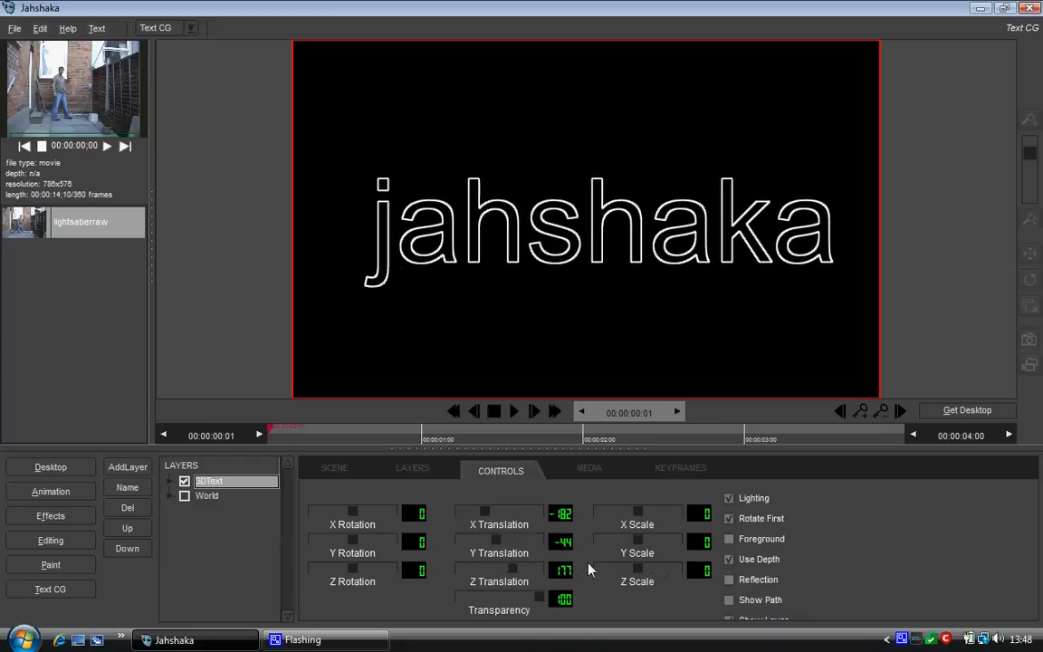
left_click_drag(562, 569, 779, 570)
left_click_drag(570, 573, 973, 588)
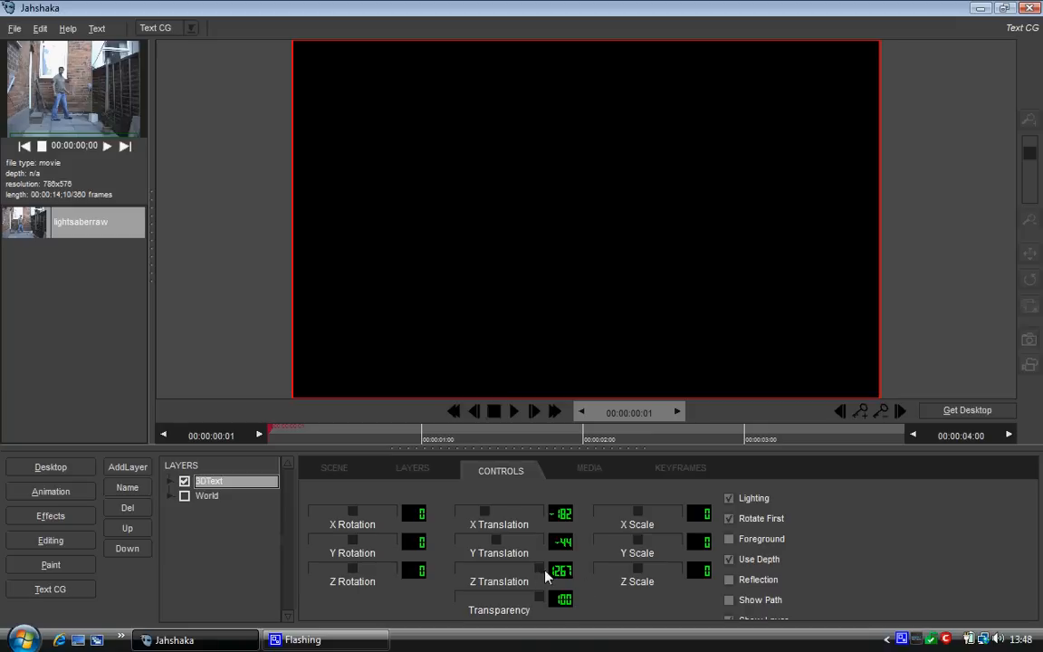
left_click_drag(568, 571, 610, 566)
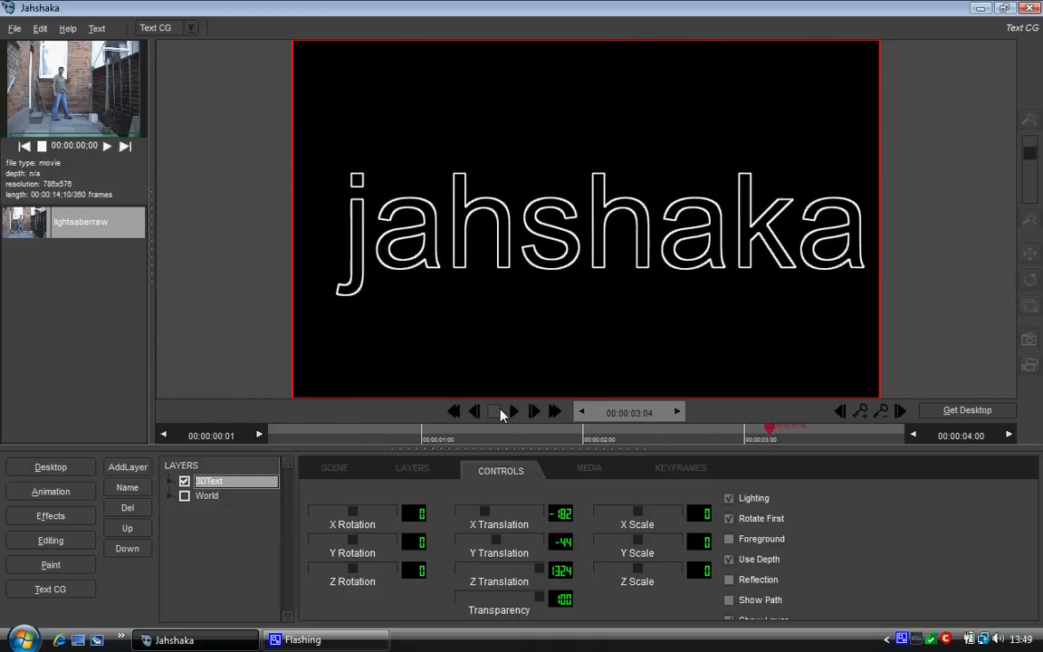
left_click(501, 412)
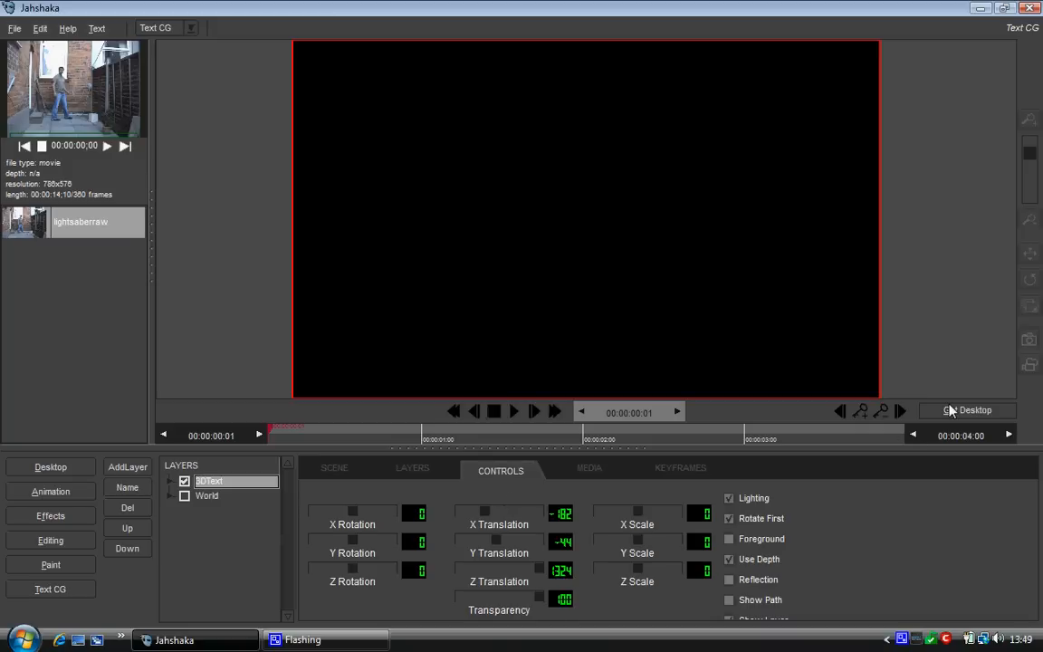
Look through the layer types available in the Animation module, visit the Desktop module and return to Text CG
left_click(74, 491)
left_click(134, 469)
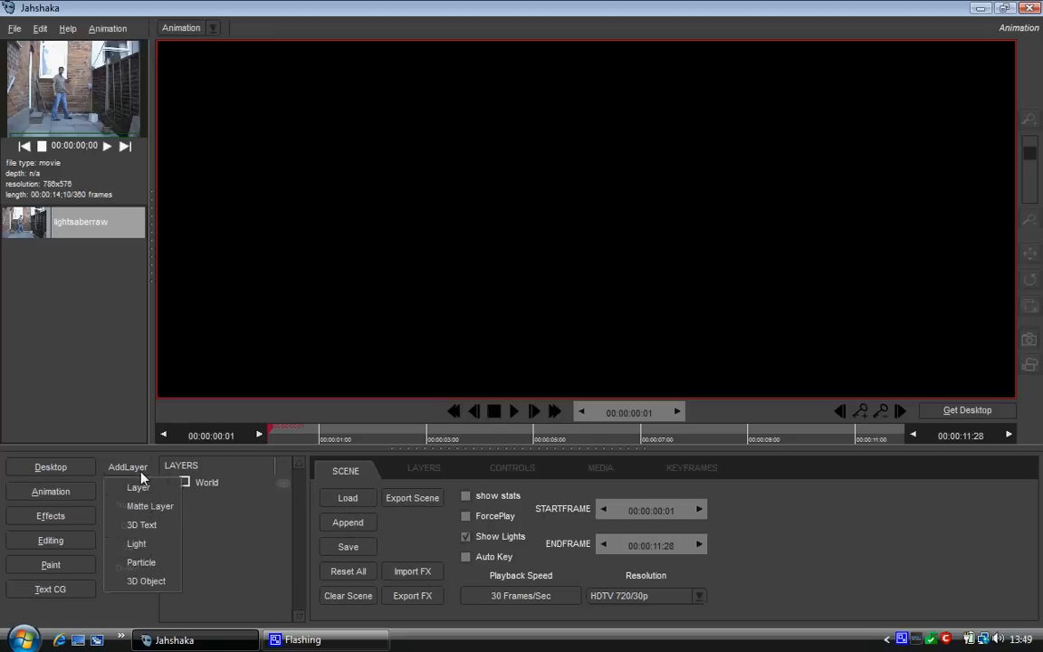
left_click(53, 473)
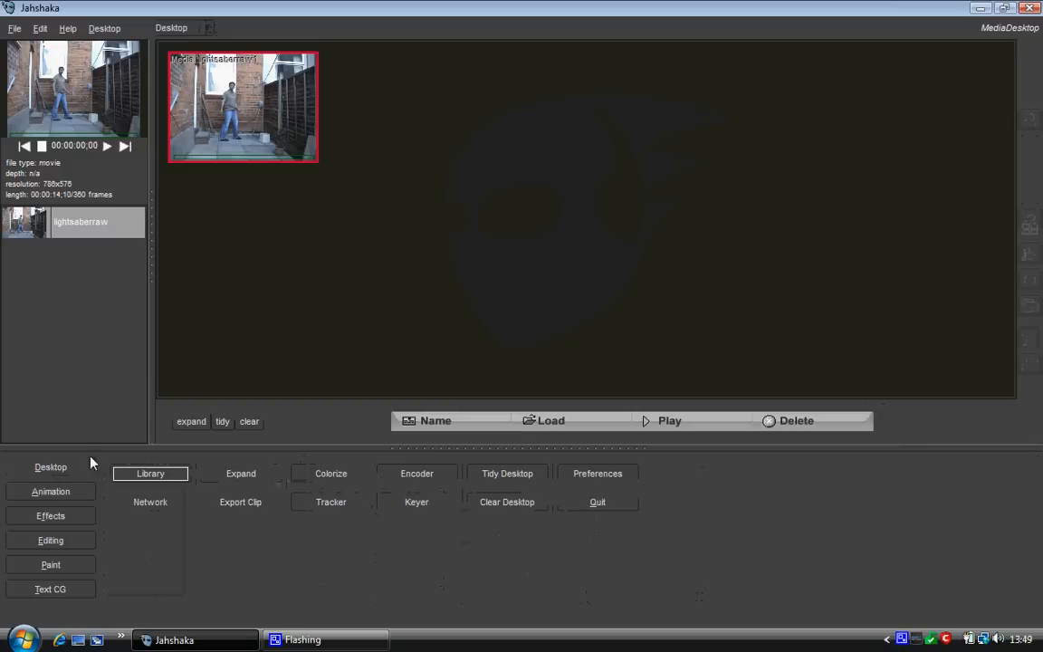
left_click(81, 490)
left_click(52, 592)
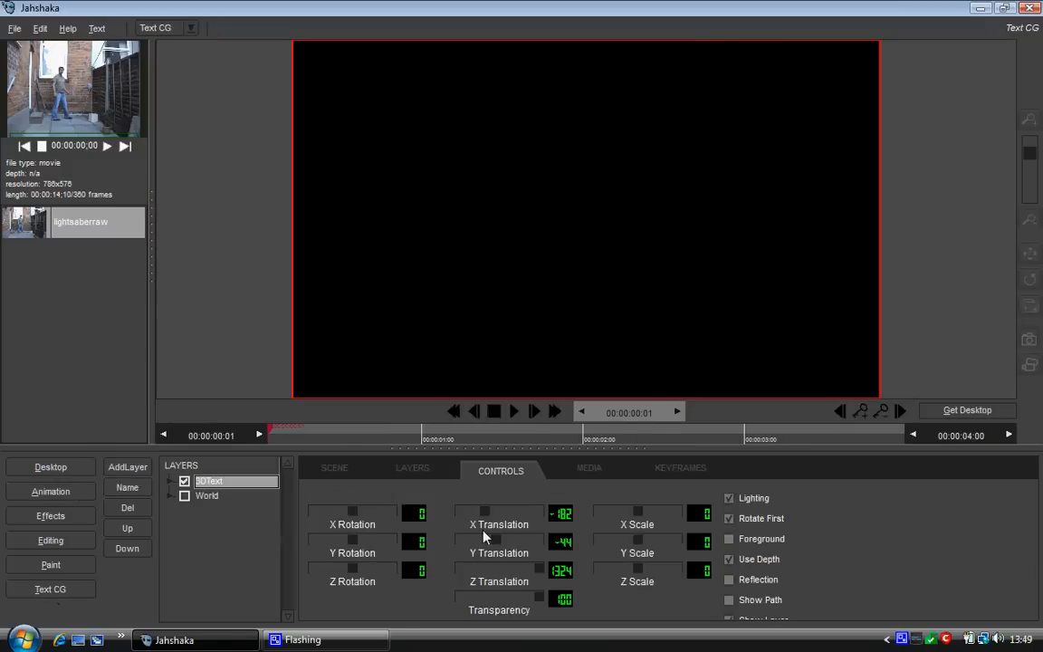
Clear the Text CG scene and switch to the Paint module
left_click(334, 471)
left_click(327, 596)
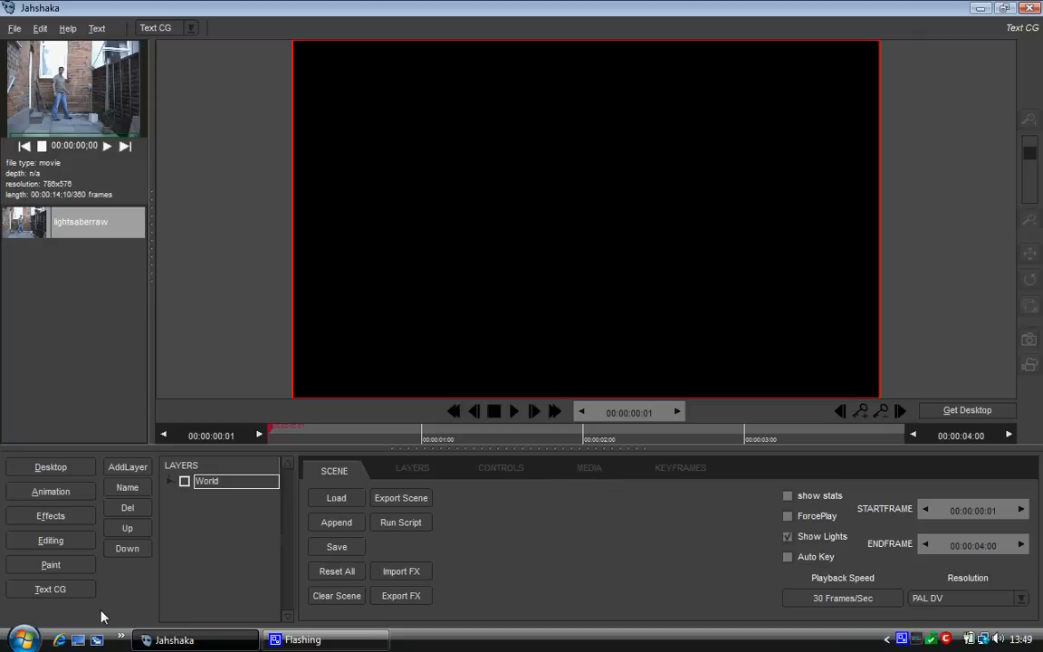
left_click(72, 572)
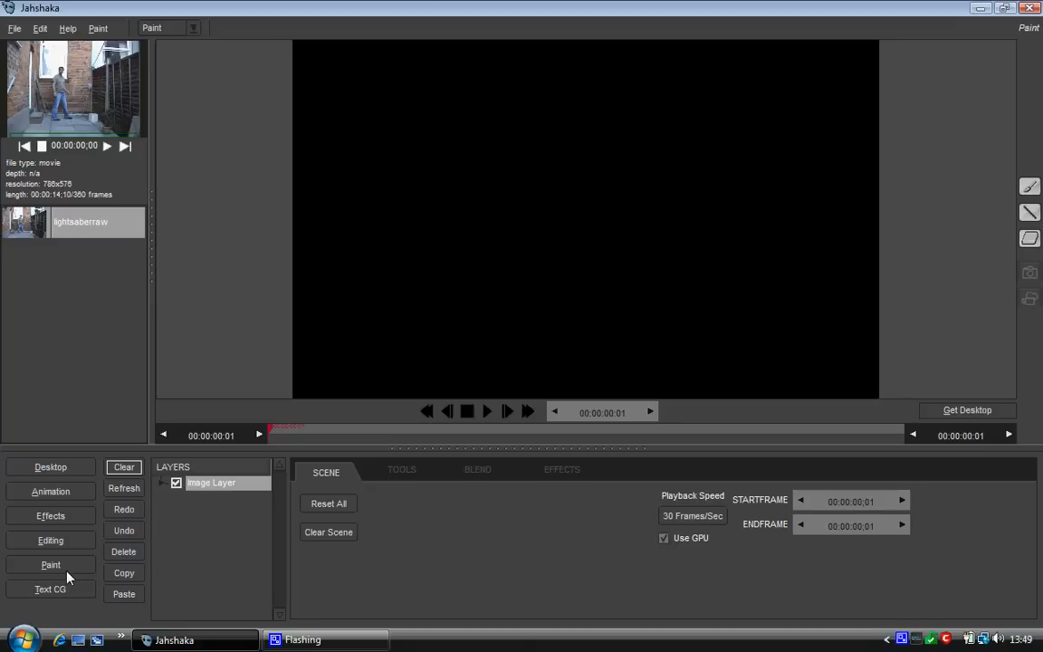
Fill the whole paint canvas with blue (0, 0, 255) using the fill bucket
left_click(402, 471)
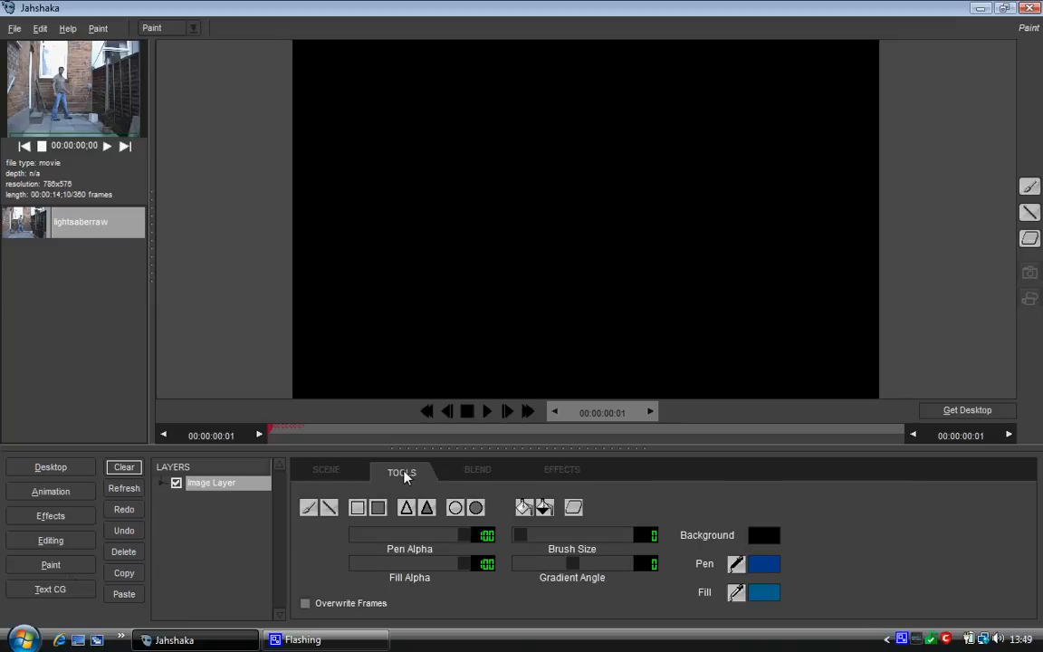
left_click(524, 509)
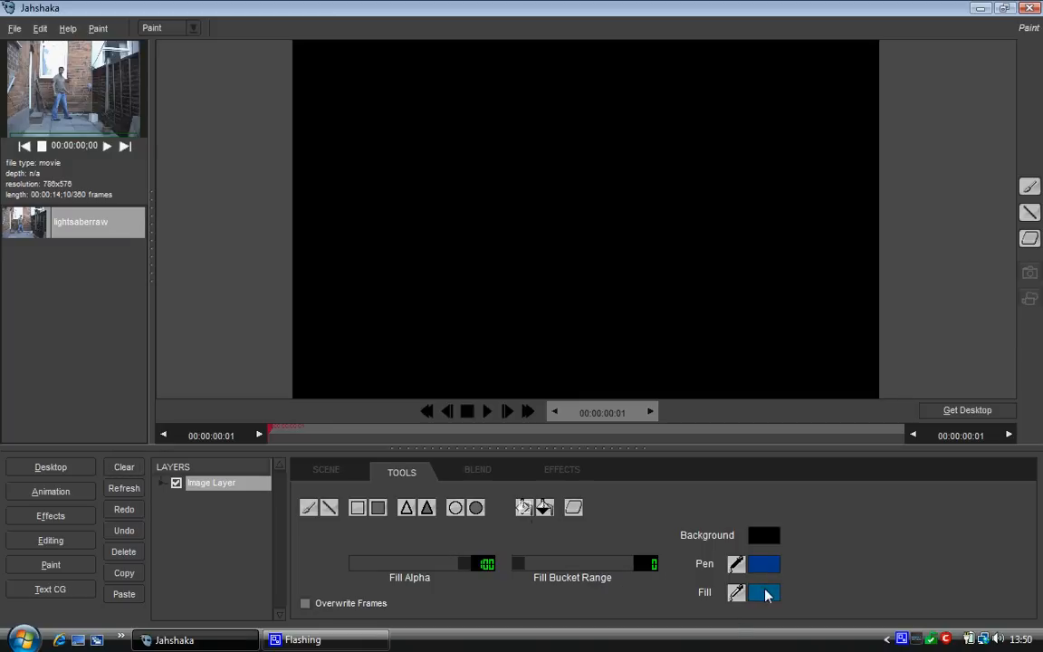
left_click(765, 593)
left_click(286, 235)
left_click(286, 434)
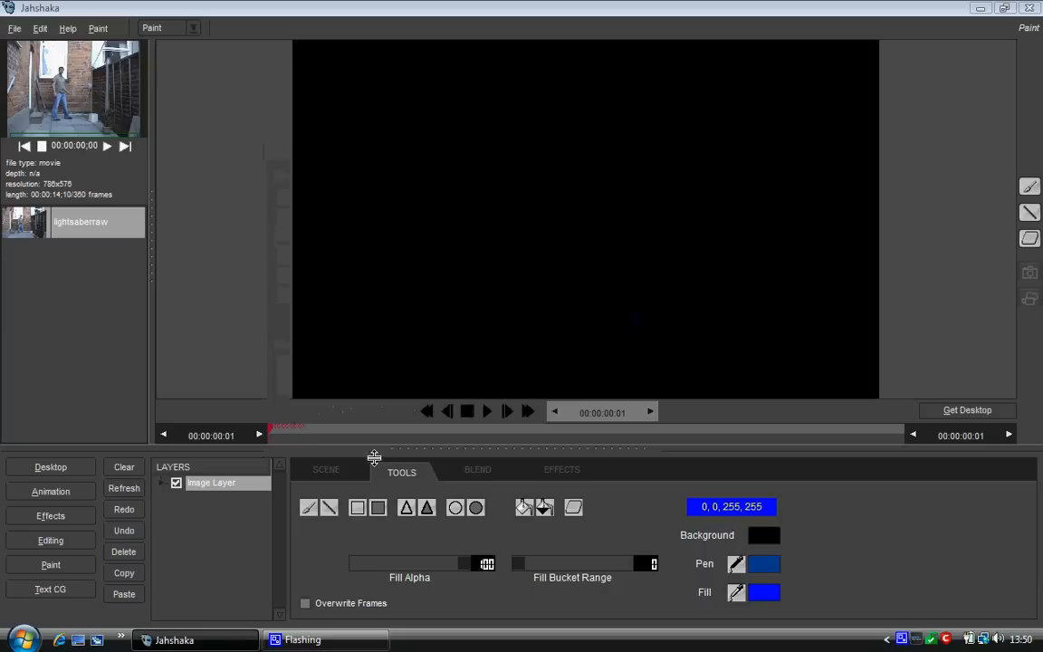
left_click(485, 168)
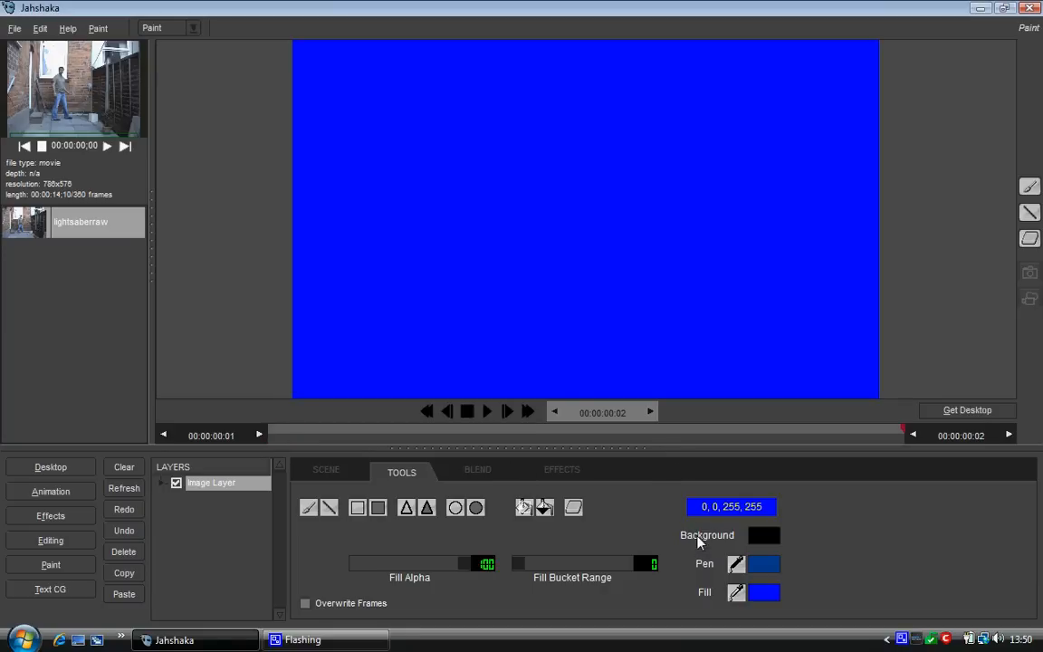
Brush an outline of rolling hills across the full canvas width with a green pen (0, 170, 0)
left_click(312, 510)
left_click(766, 563)
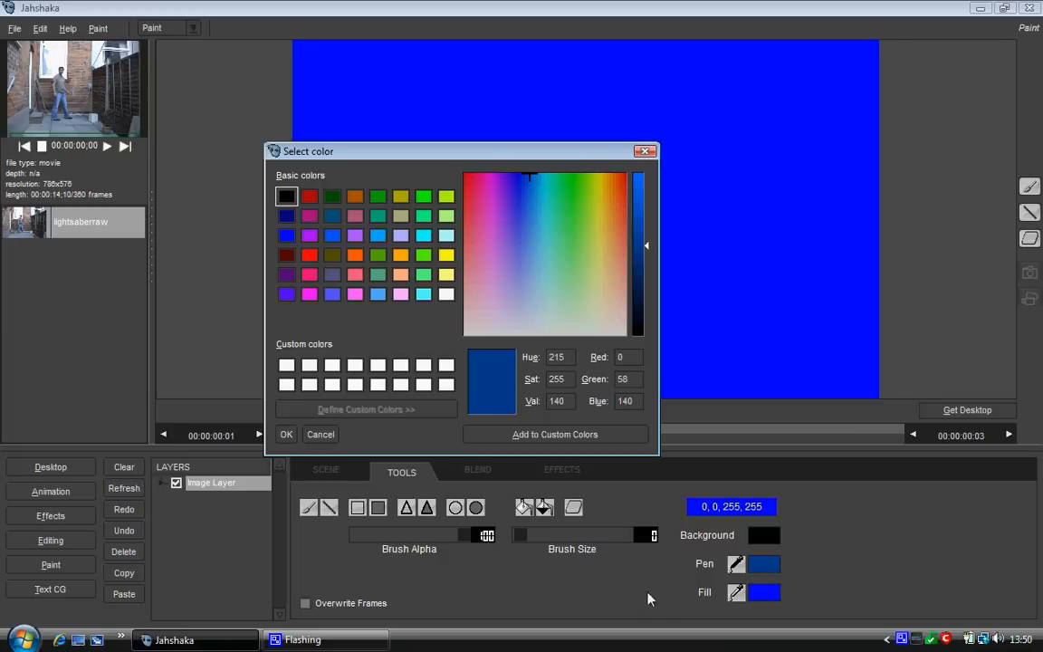
left_click(378, 198)
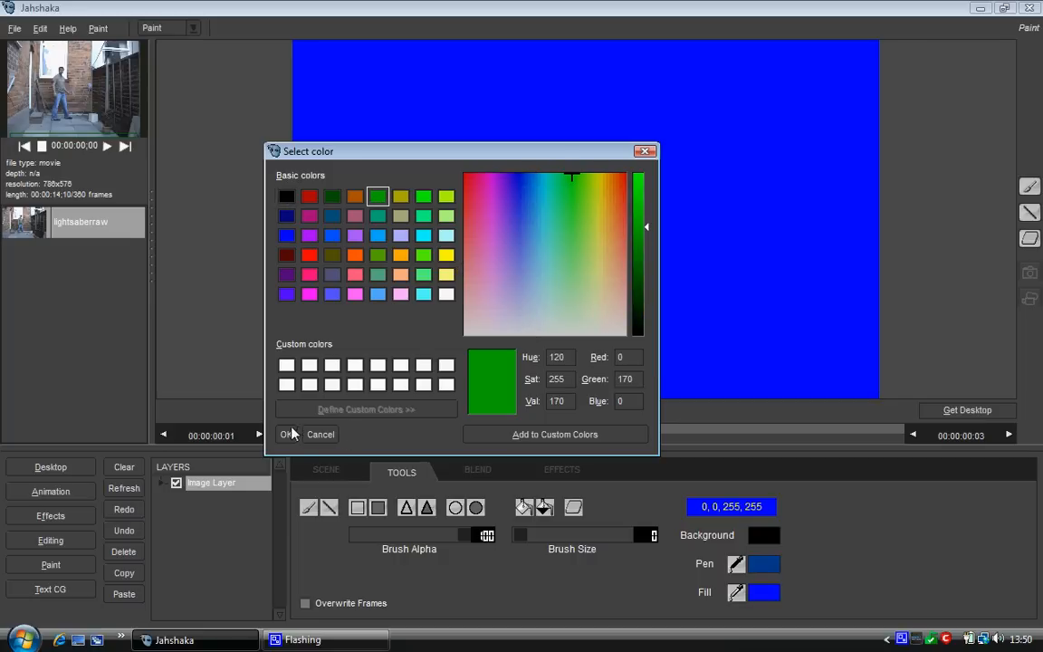
left_click(286, 436)
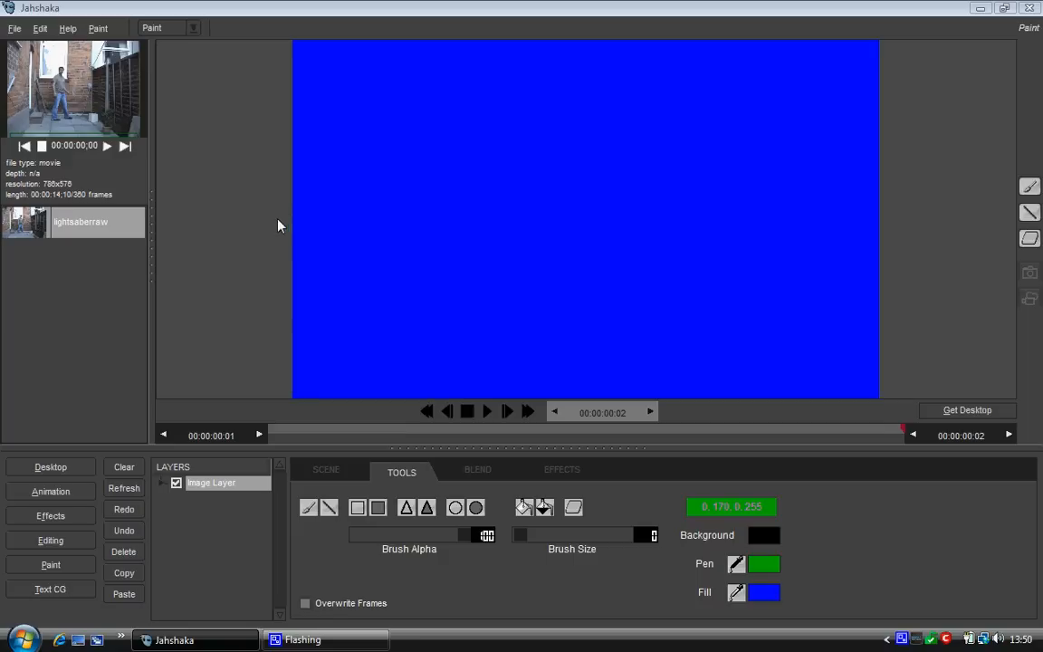
mouse_move(277, 225)
left_mouse_down()
mouse_move(334, 176)
mouse_move(380, 154)
mouse_move(500, 196)
mouse_move(574, 242)
mouse_move(575, 202)
mouse_move(639, 176)
mouse_move(751, 175)
mouse_move(833, 253)
mouse_move(827, 210)
mouse_move(884, 188)
left_mouse_up()
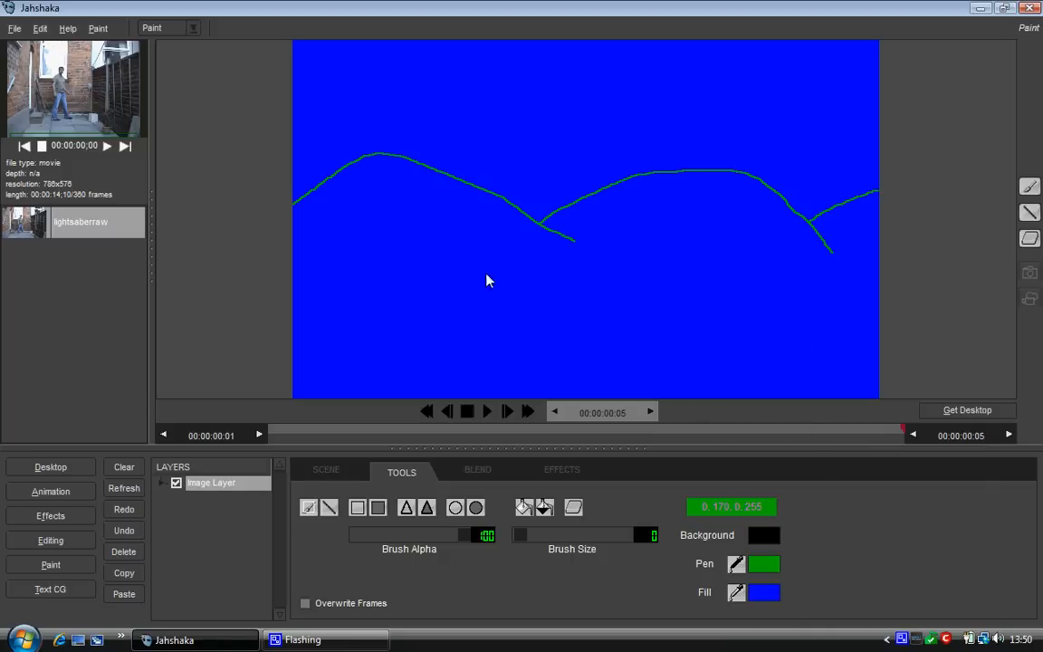
Fill the area below the hill outline with green (0, 170, 0) using the fill bucket
left_click(530, 508)
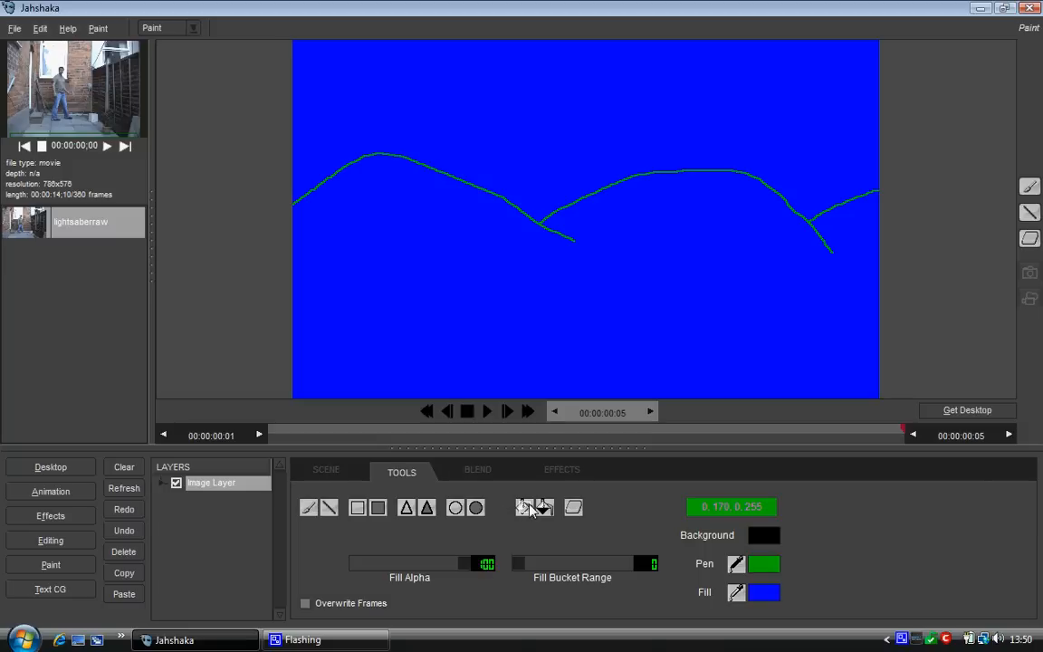
left_click(764, 594)
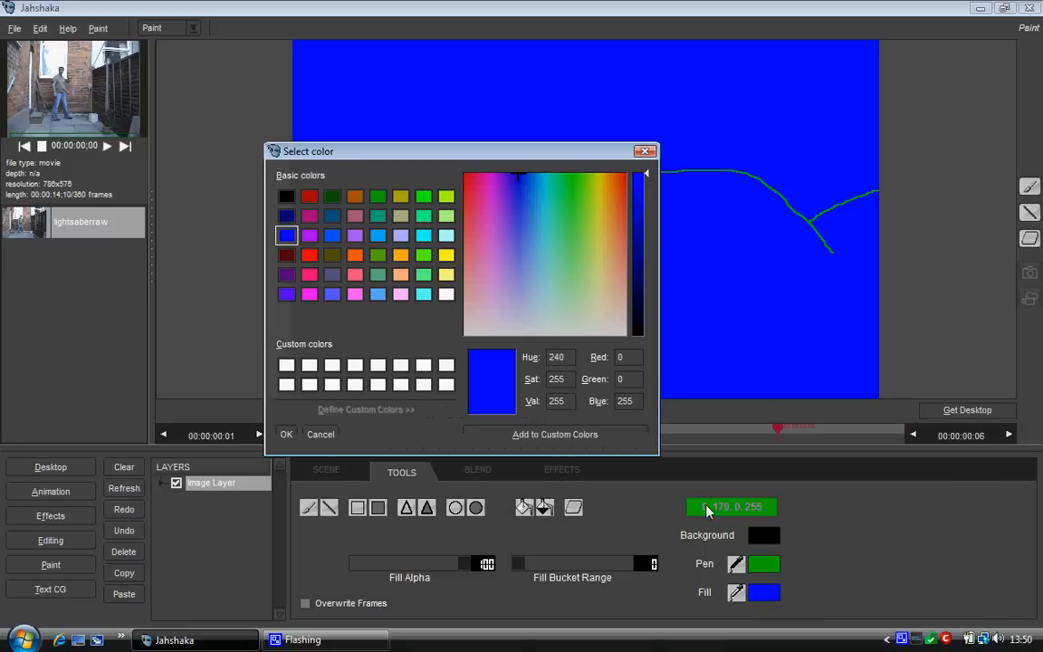
left_click(378, 196)
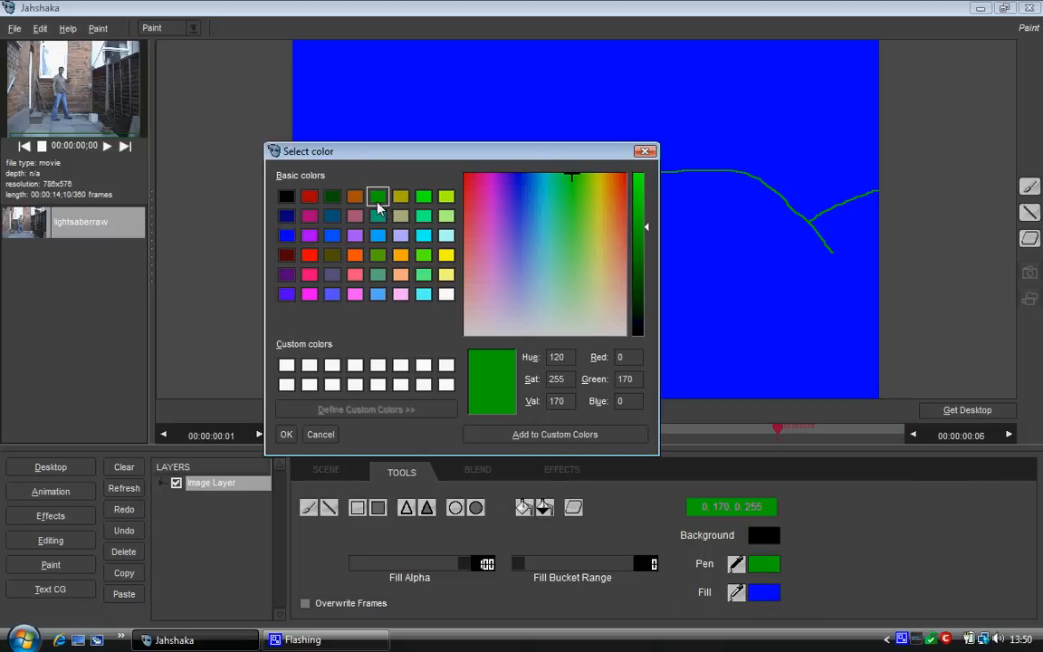
left_click(284, 434)
left_click(496, 299)
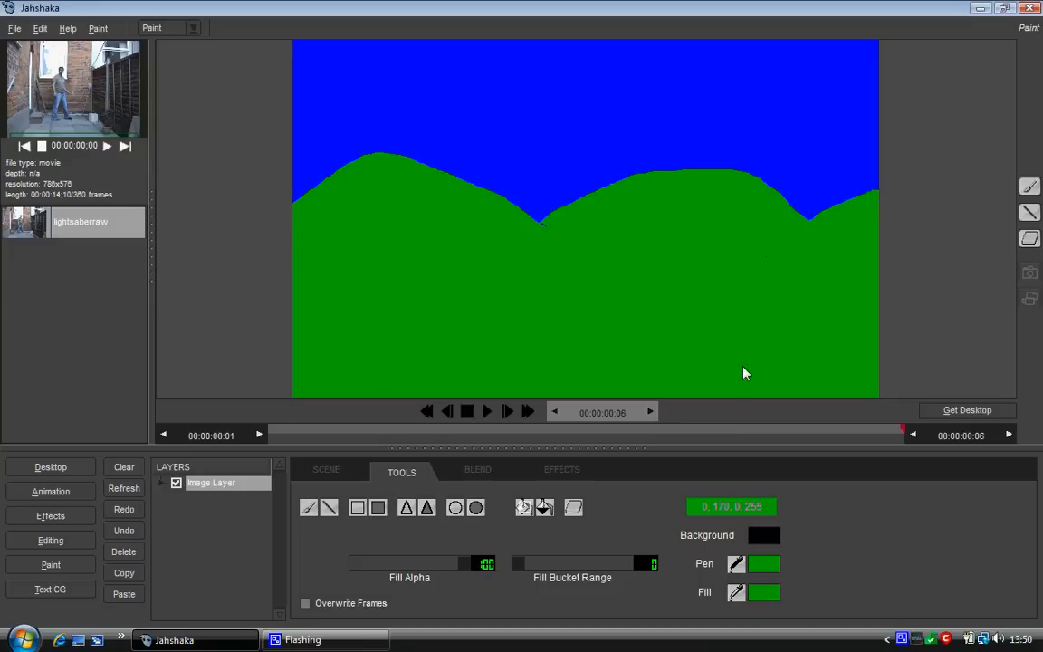
Select the filled circle tool and set the pen colour to grey (165, 165, 165)
left_click(476, 509)
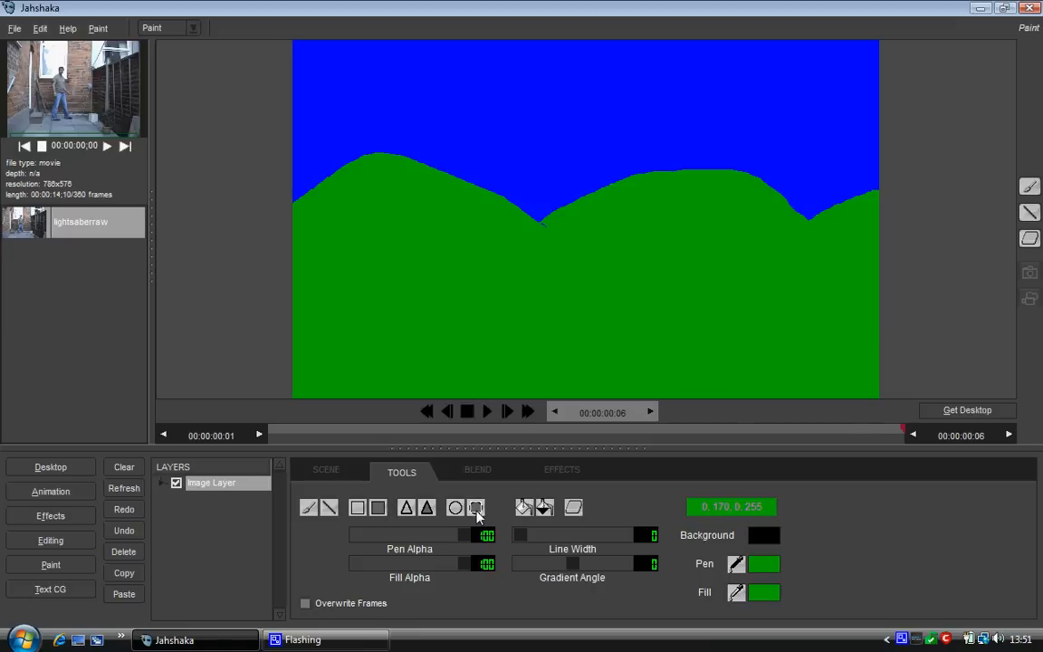
left_click(754, 570)
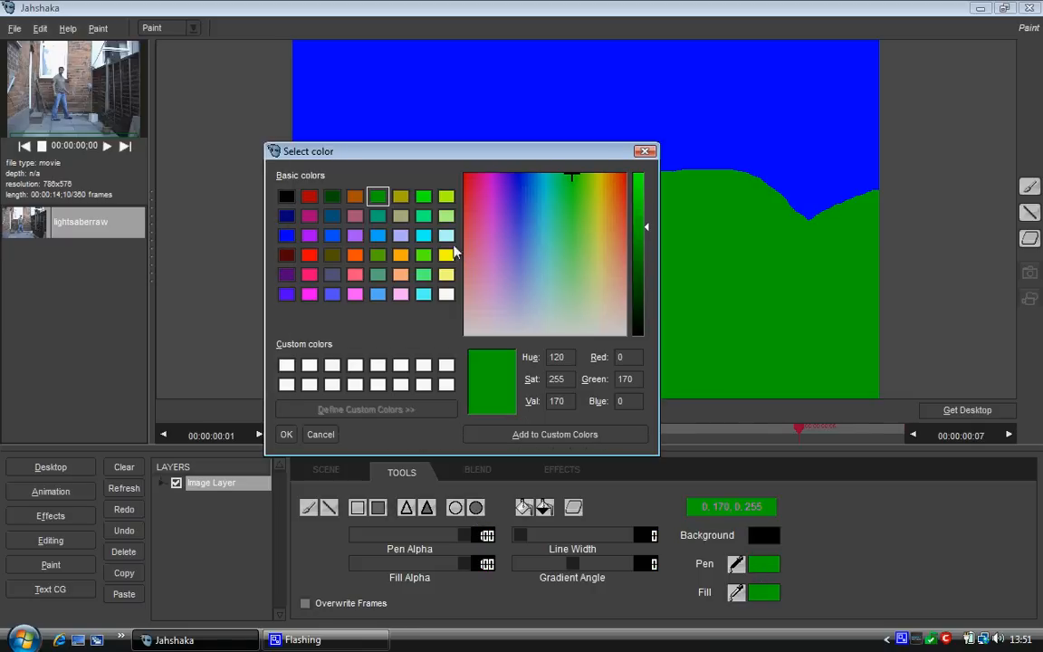
left_click(447, 293)
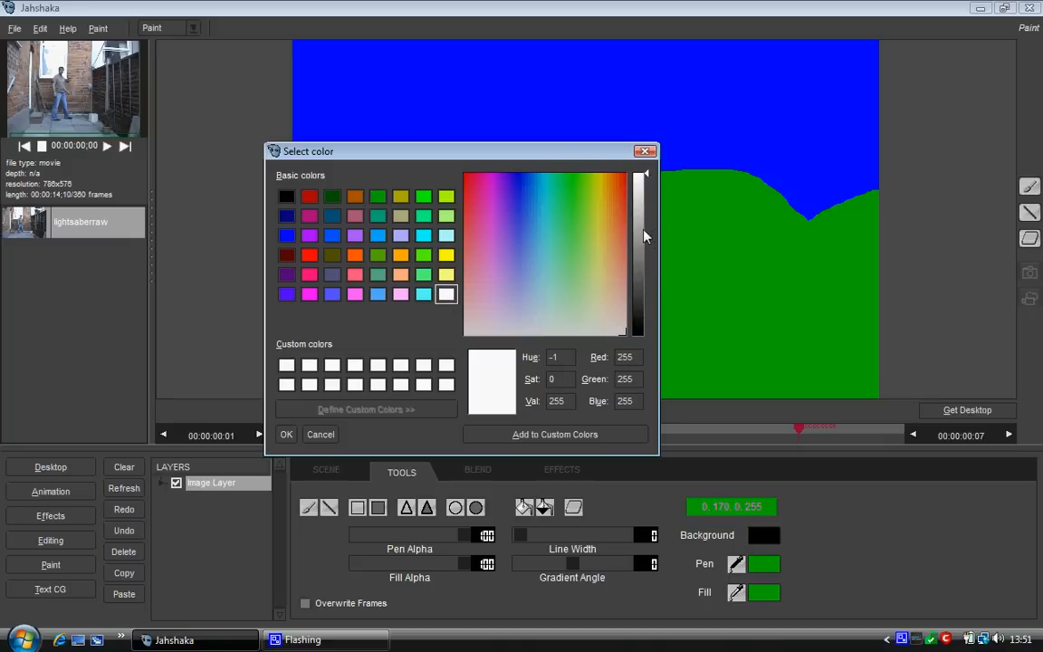
left_click(646, 235)
left_click(286, 434)
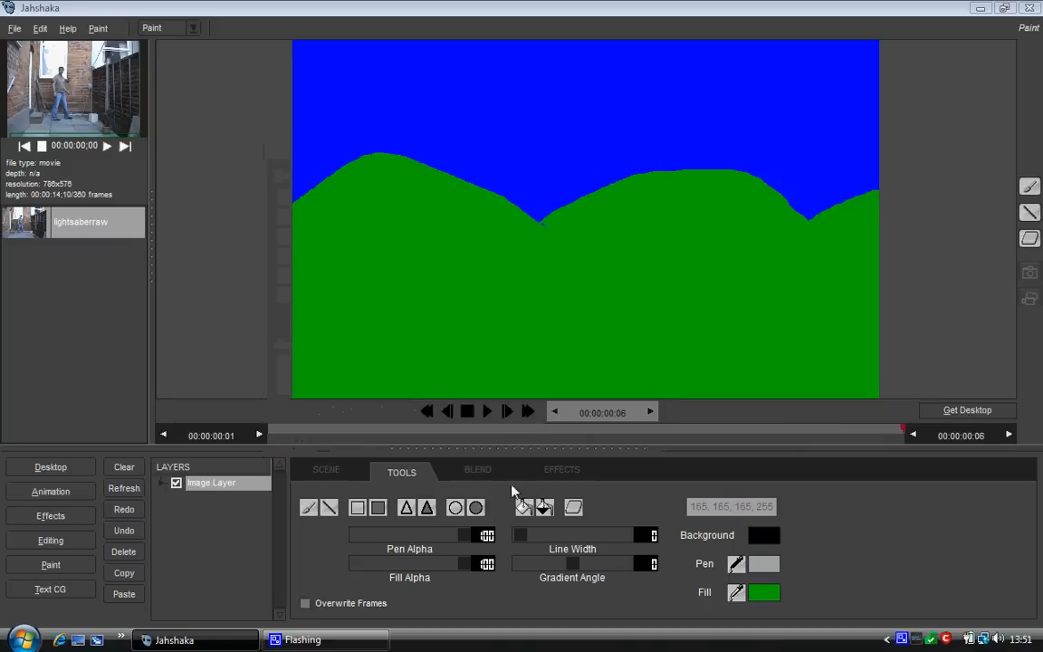
Set the fill colour to a darker grey (143, 143, 143)
left_click(762, 593)
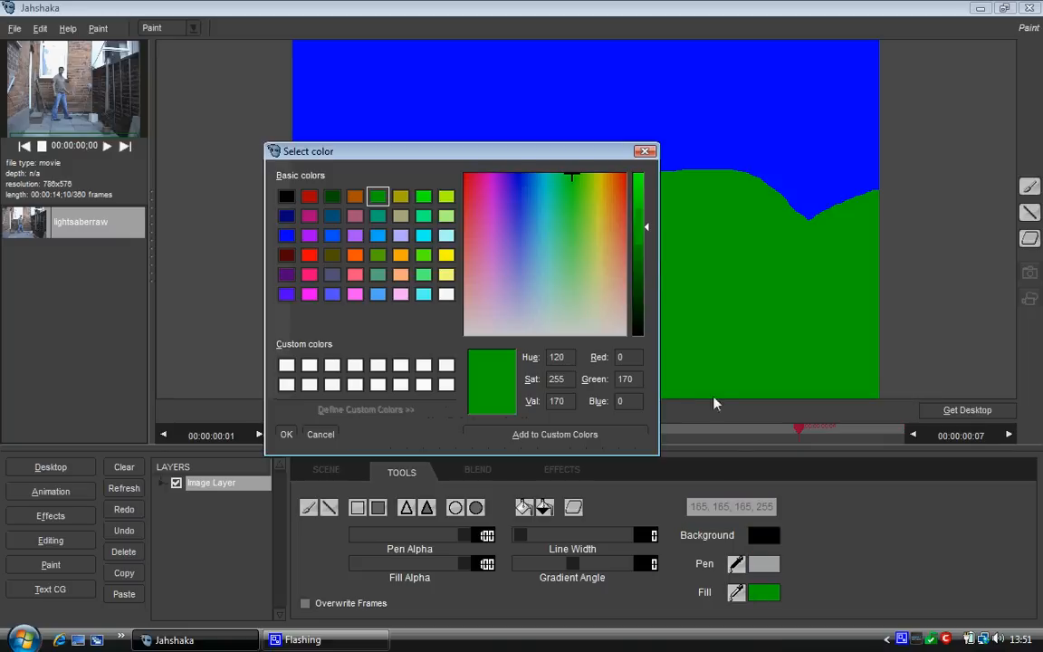
left_click(446, 294)
left_click(639, 243)
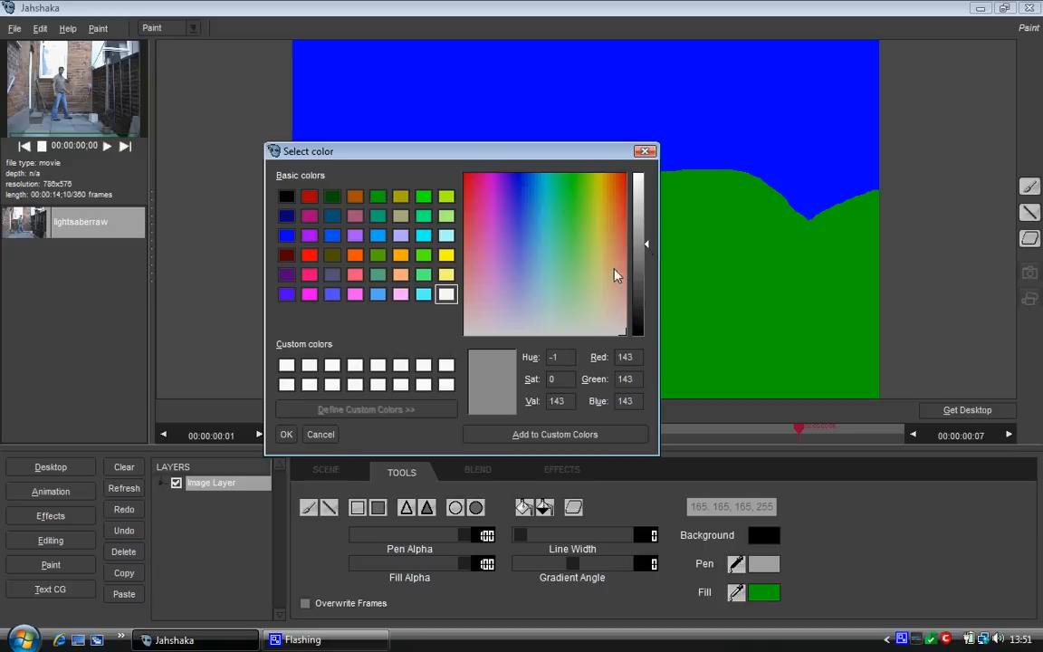
left_click(286, 434)
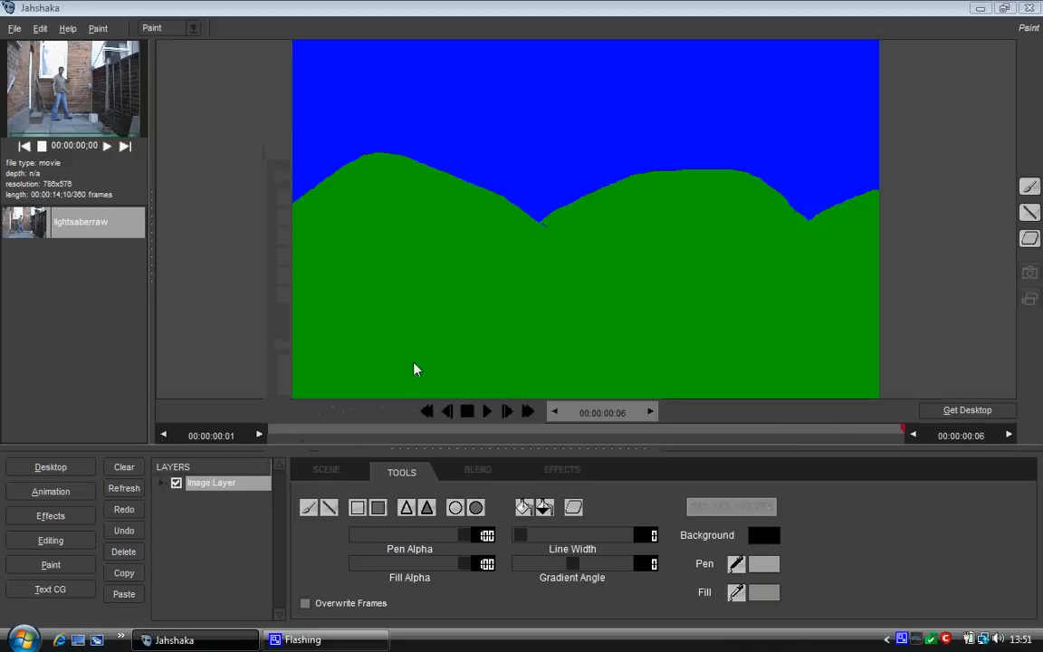
Draw two grey clouds in the sky, each built from several overlapping filled circles
left_click_drag(427, 72, 451, 76)
mouse_move(436, 74)
left_mouse_down()
mouse_move(446, 87)
mouse_move(433, 85)
mouse_move(455, 98)
mouse_move(466, 90)
mouse_move(453, 65)
left_mouse_up()
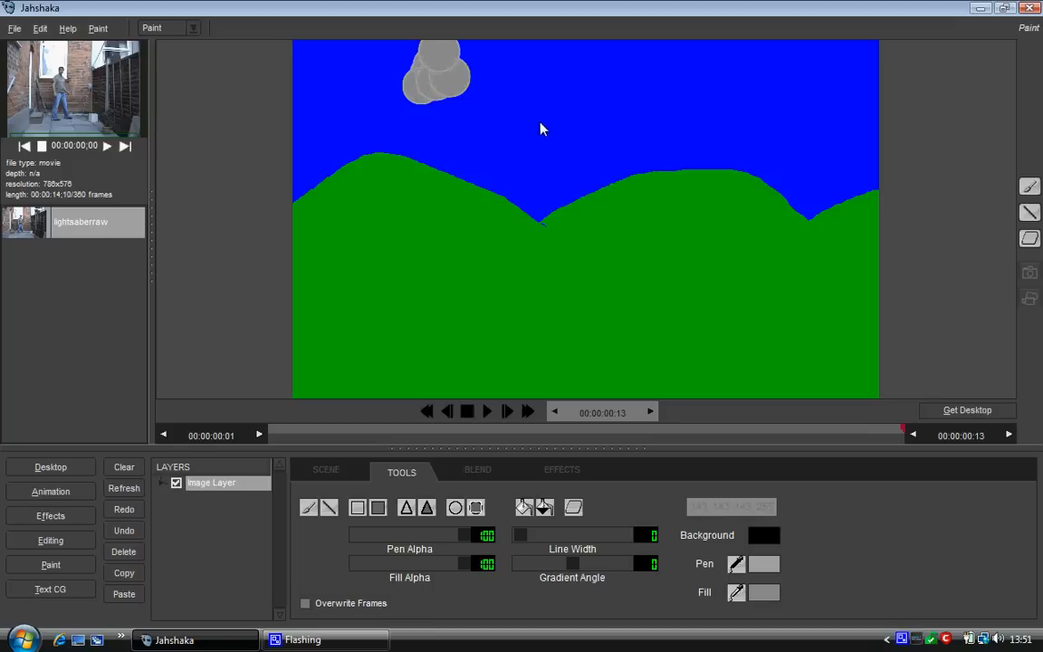
left_click_drag(549, 99, 586, 101)
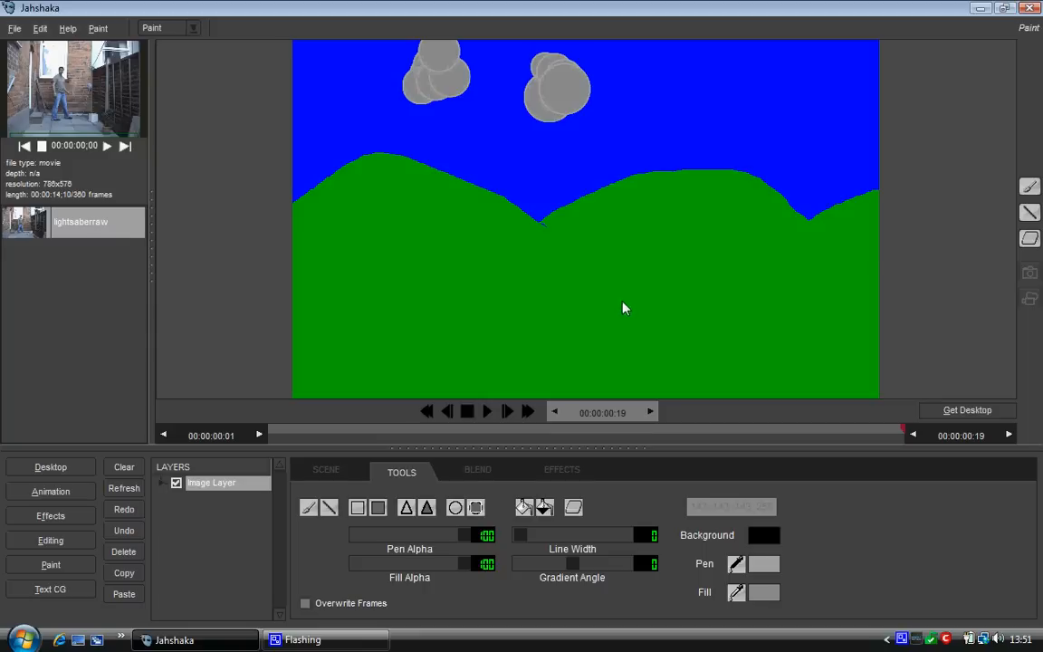
Select the paintbrush and set both the pen and fill colours to dark blue (0, 0, 127)
left_click(308, 507)
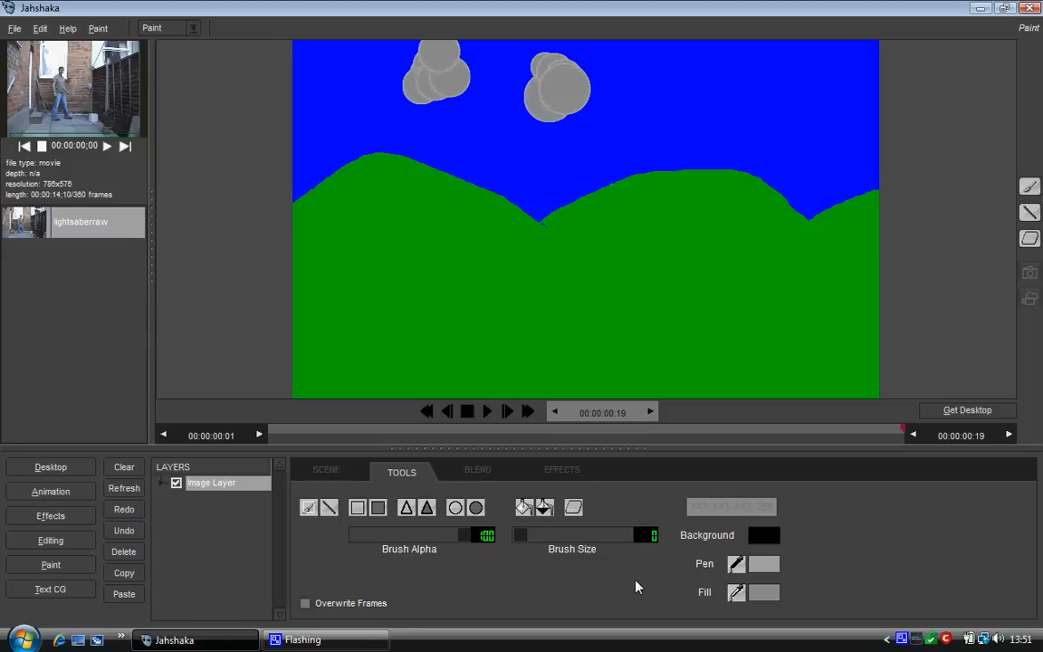
left_click(761, 565)
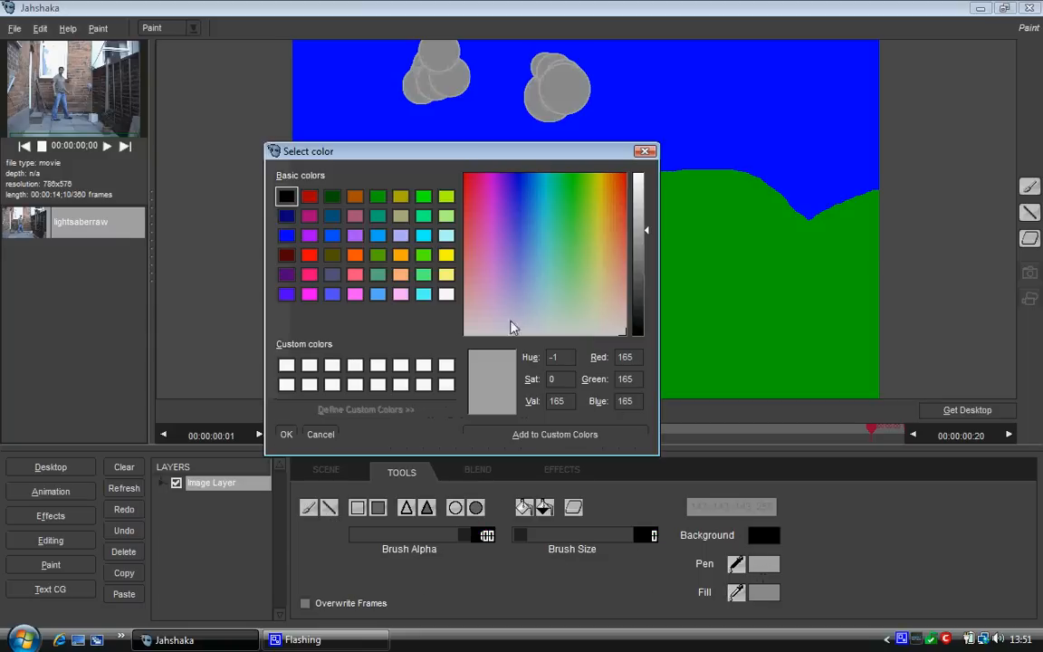
left_click(286, 236)
left_click(286, 216)
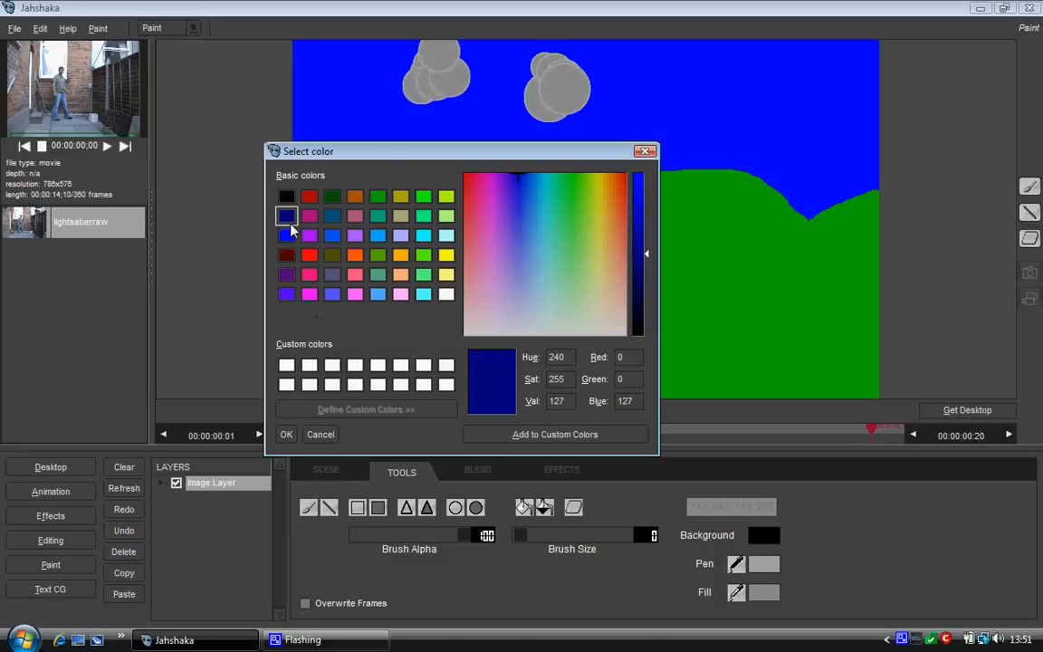
left_click(286, 434)
left_click(736, 592)
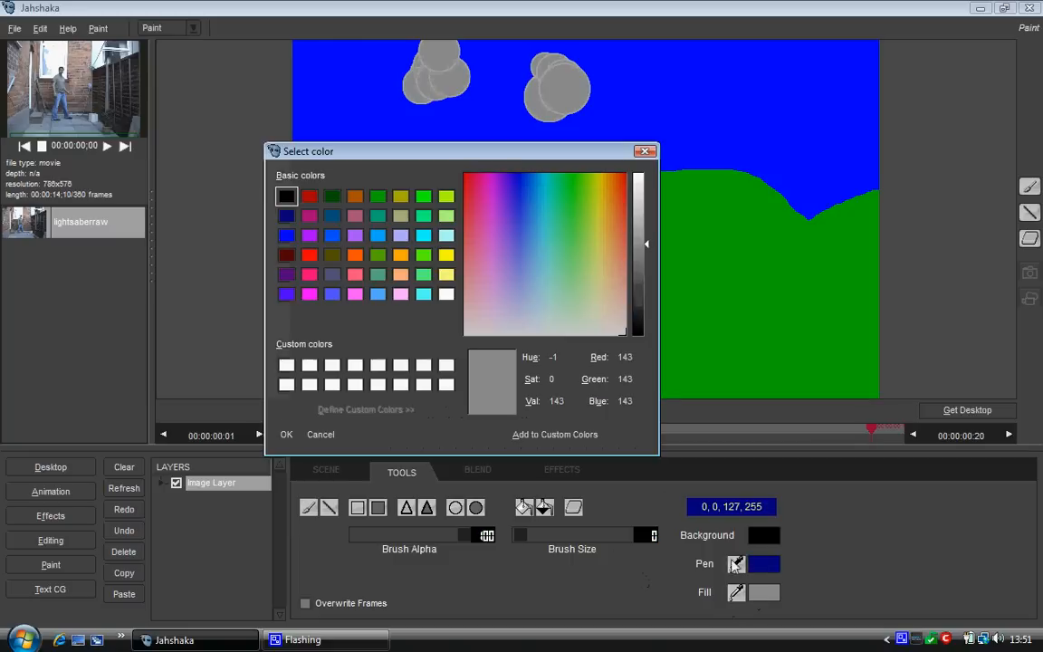
left_click(286, 434)
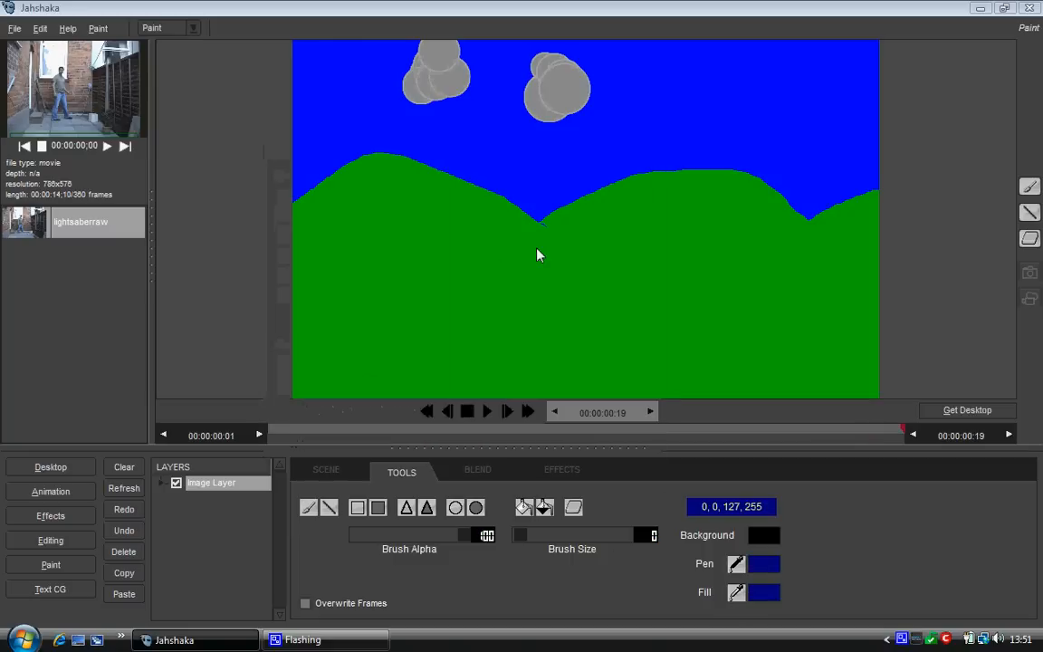
Paint two winding river banks from the valley between the hills to the canvas's lower edge and fill the river dark blue
mouse_move(540, 227)
left_mouse_down()
mouse_move(576, 272)
mouse_move(565, 290)
mouse_move(460, 325)
mouse_move(396, 409)
left_mouse_up()
mouse_move(541, 220)
left_mouse_down()
mouse_move(611, 257)
mouse_move(629, 299)
mouse_move(535, 328)
mouse_move(508, 363)
mouse_move(537, 398)
left_mouse_up()
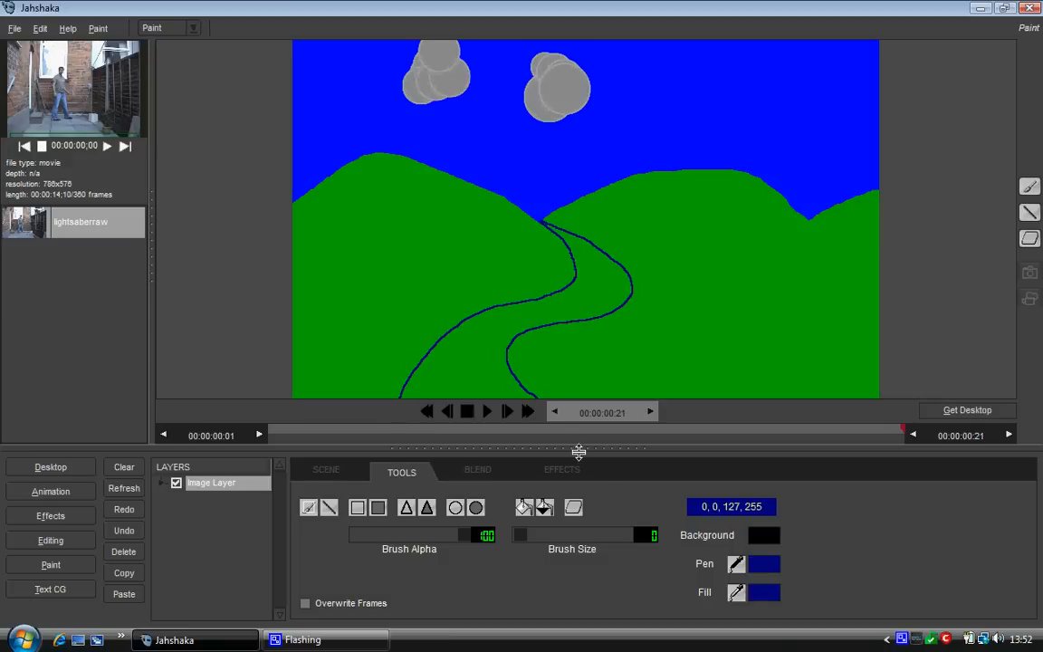
left_click(524, 507)
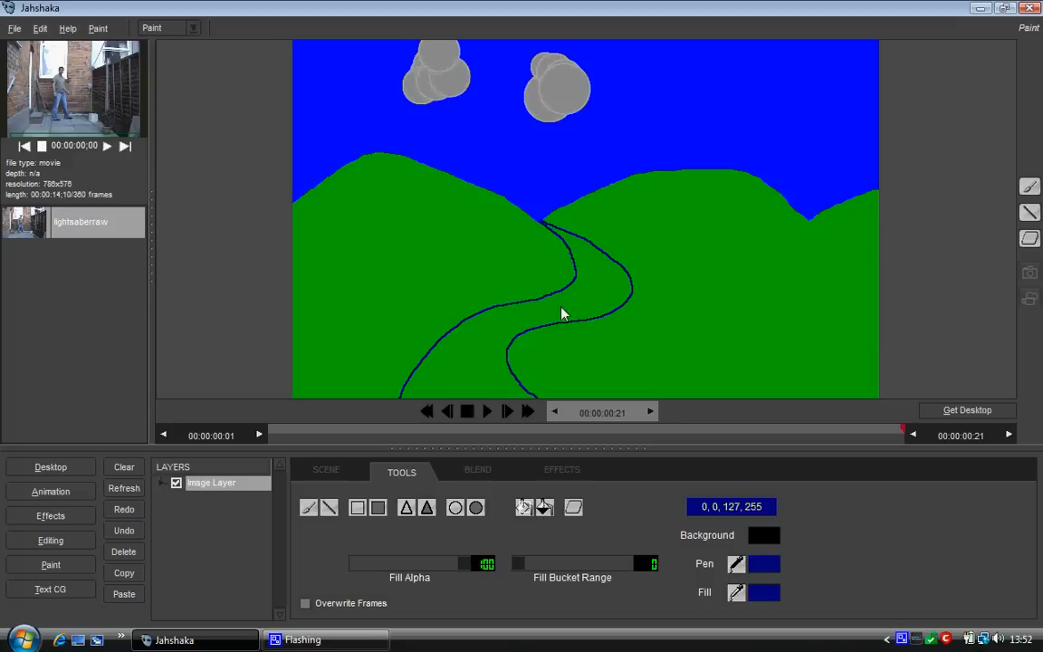
left_click(494, 346)
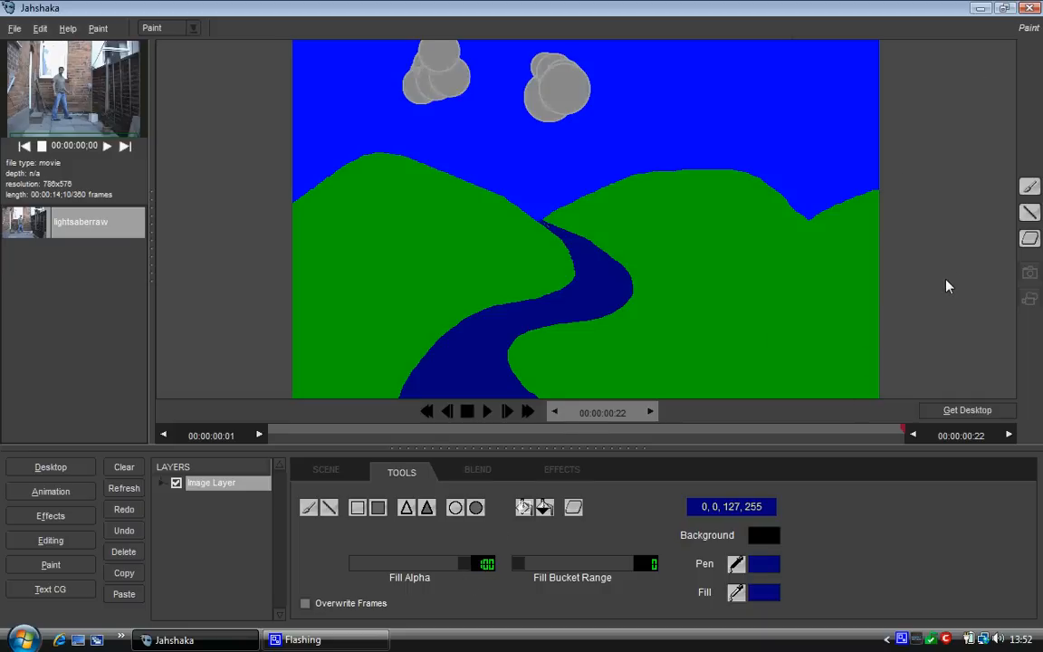
left_click_drag(492, 444, 568, 601)
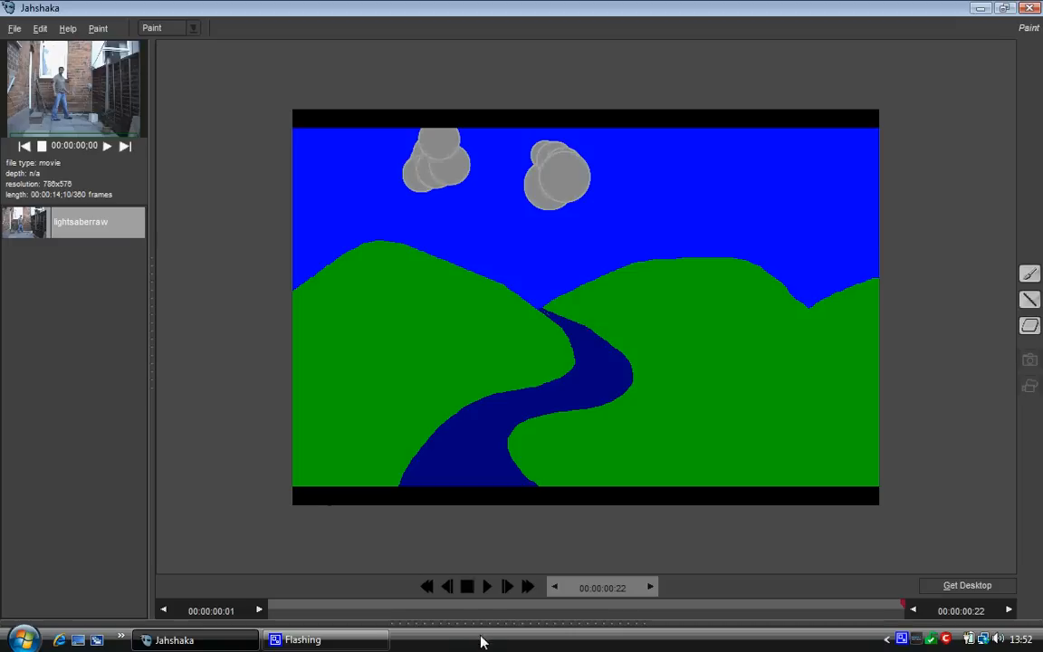
left_click_drag(484, 623, 488, 454)
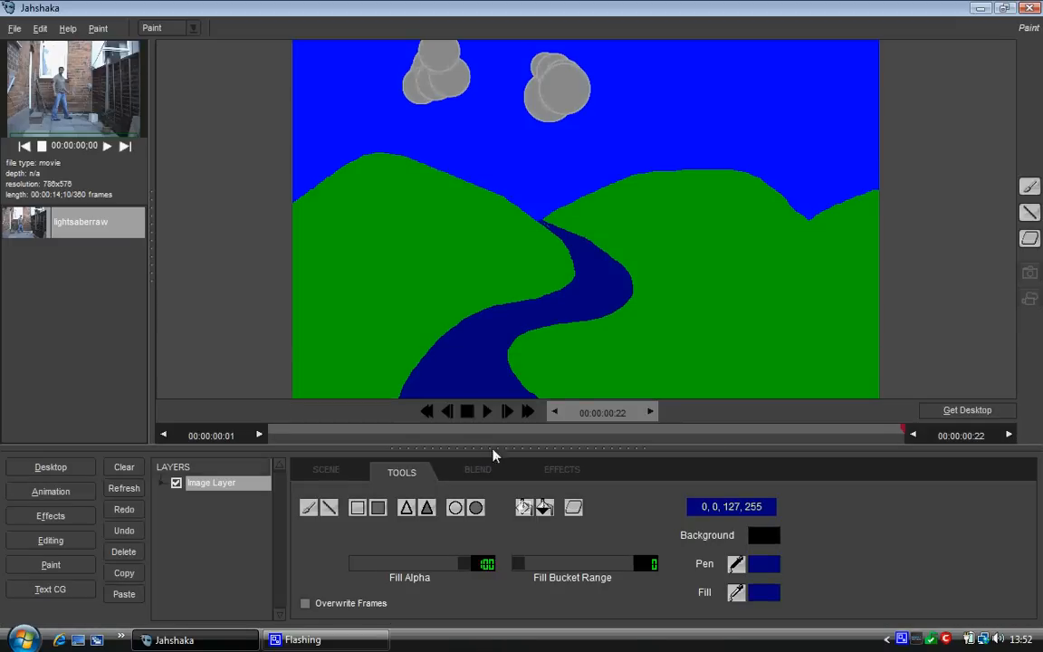
Draw two filled dark blue triangles, a small one on the left hill and a larger one on the right hill
left_click(428, 511)
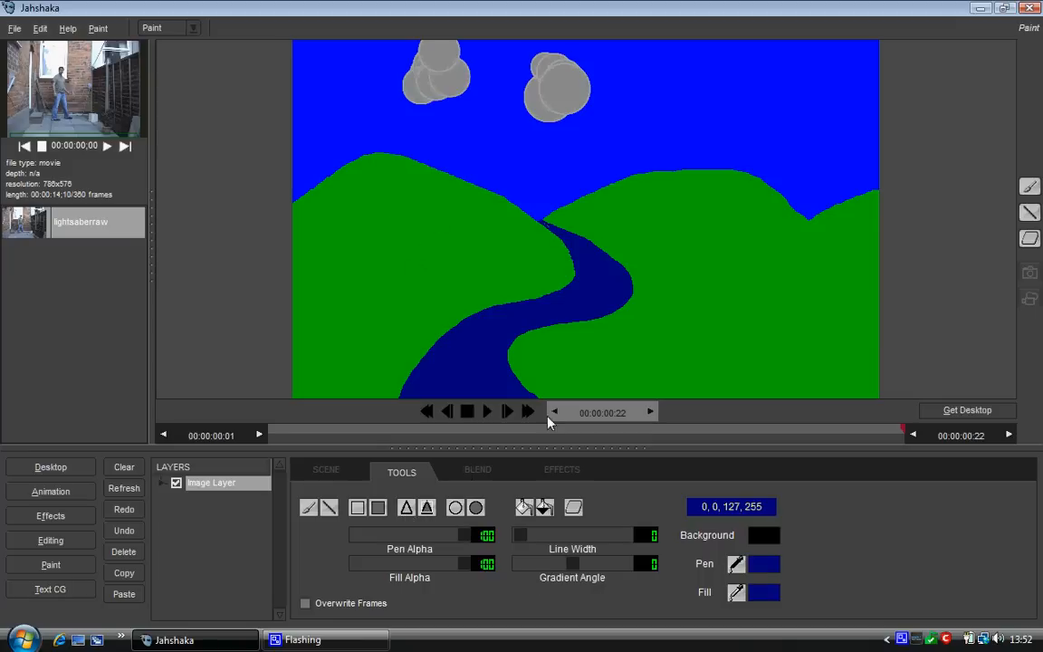
left_click_drag(345, 220, 367, 232)
left_click_drag(694, 239, 740, 256)
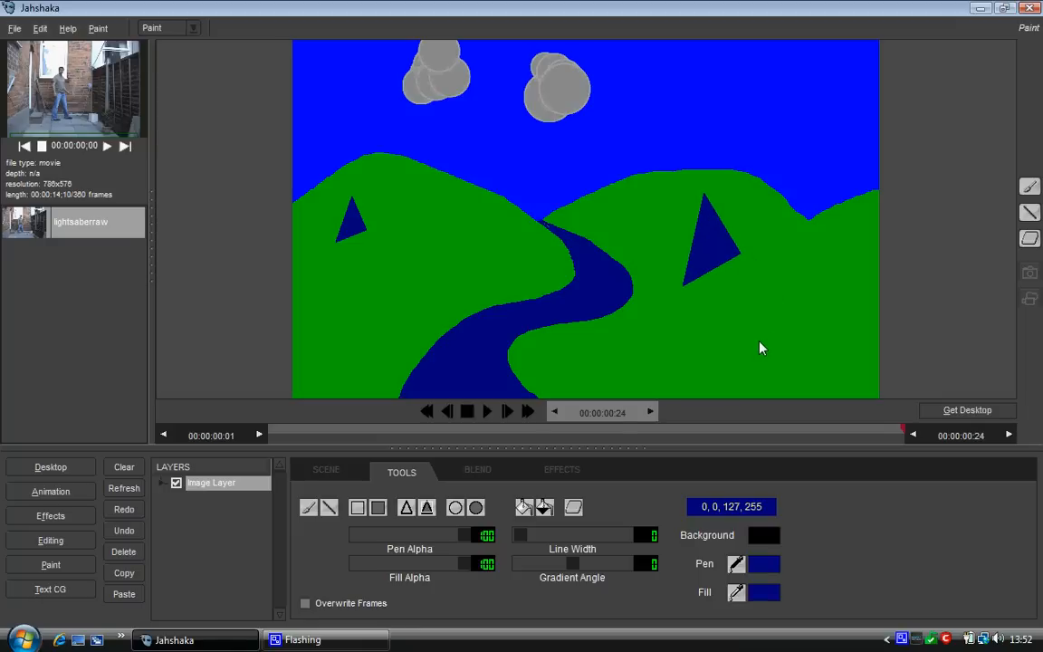
Draw a filled rectangle on the left hill, then an outlined rectangle and a smaller filled rectangle on the right hill
left_click(379, 507)
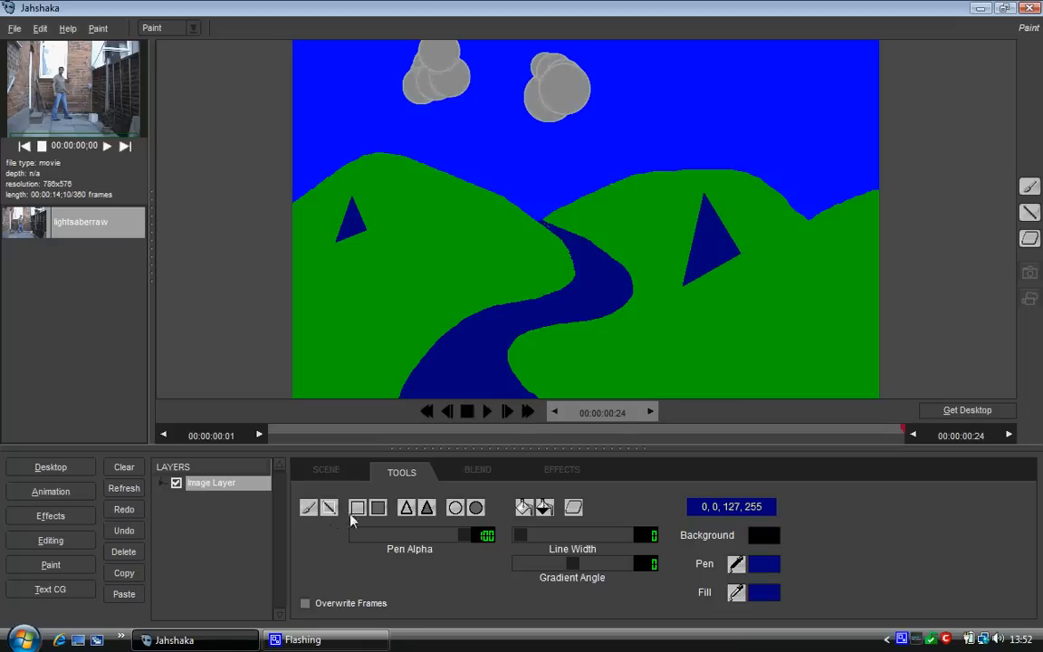
left_click_drag(398, 215, 473, 262)
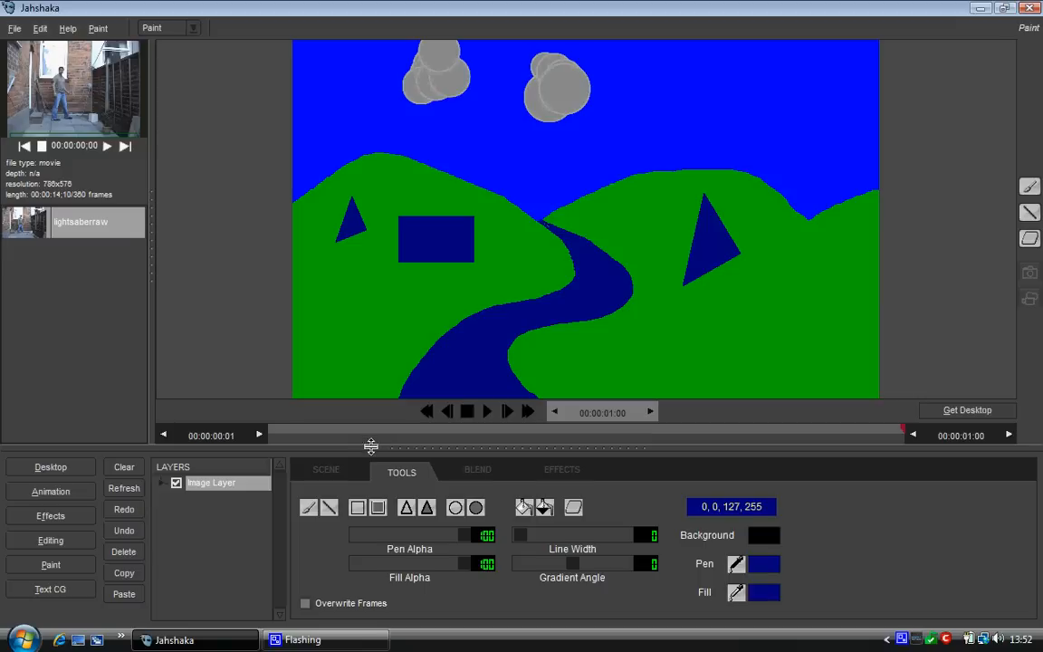
left_click(357, 507)
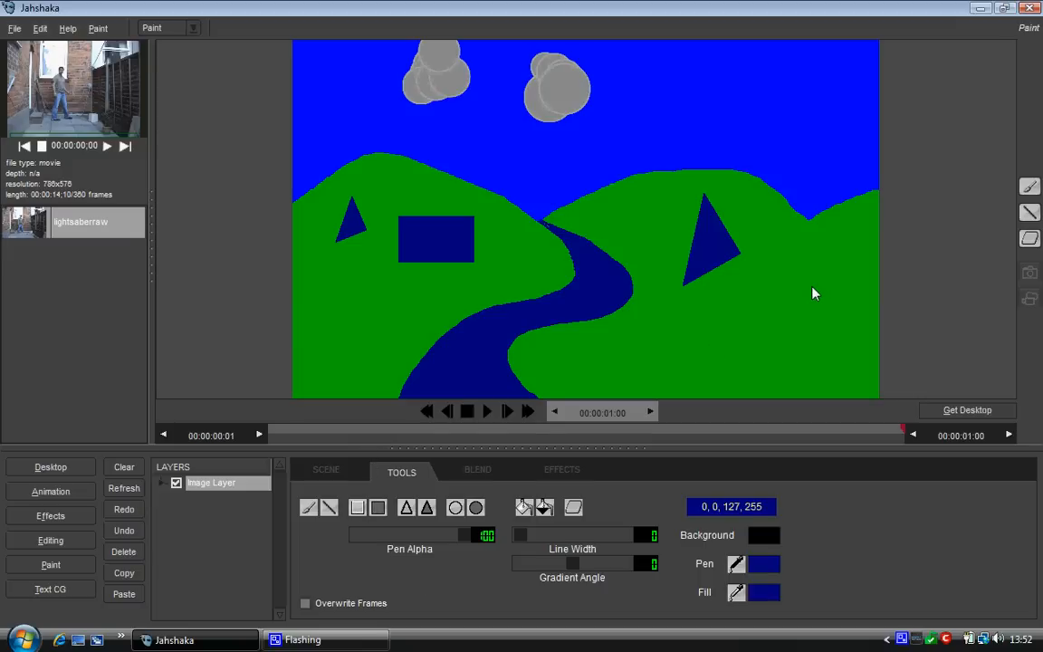
left_click_drag(775, 260, 847, 318)
left_click(378, 507)
left_click_drag(736, 323, 794, 359)
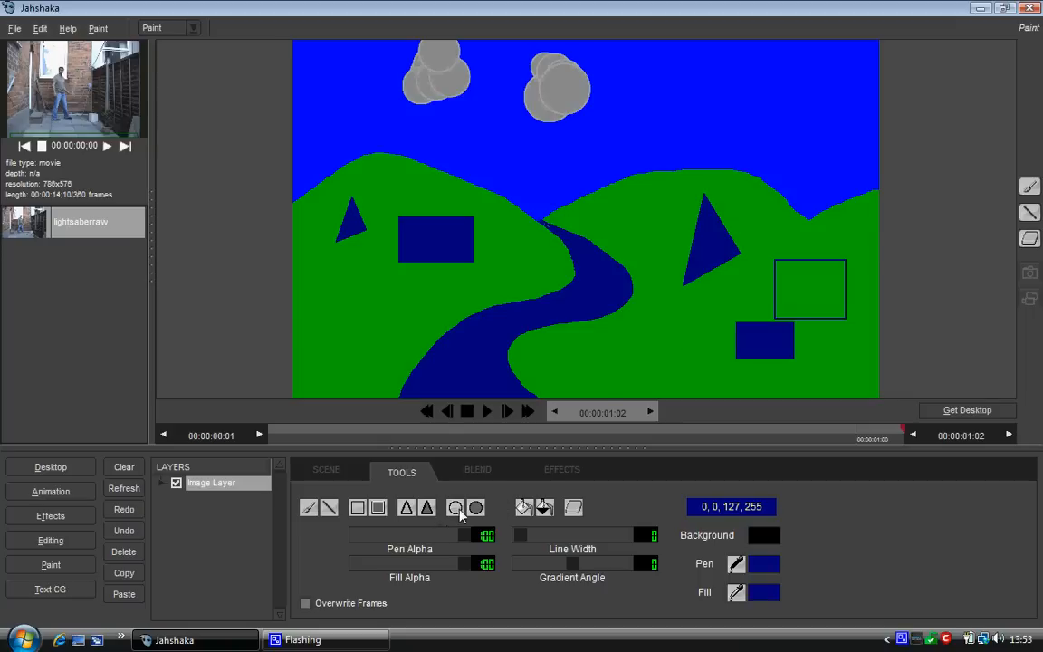
Draw several thin crossing straight lines on the left hill with the line tool
left_click(329, 507)
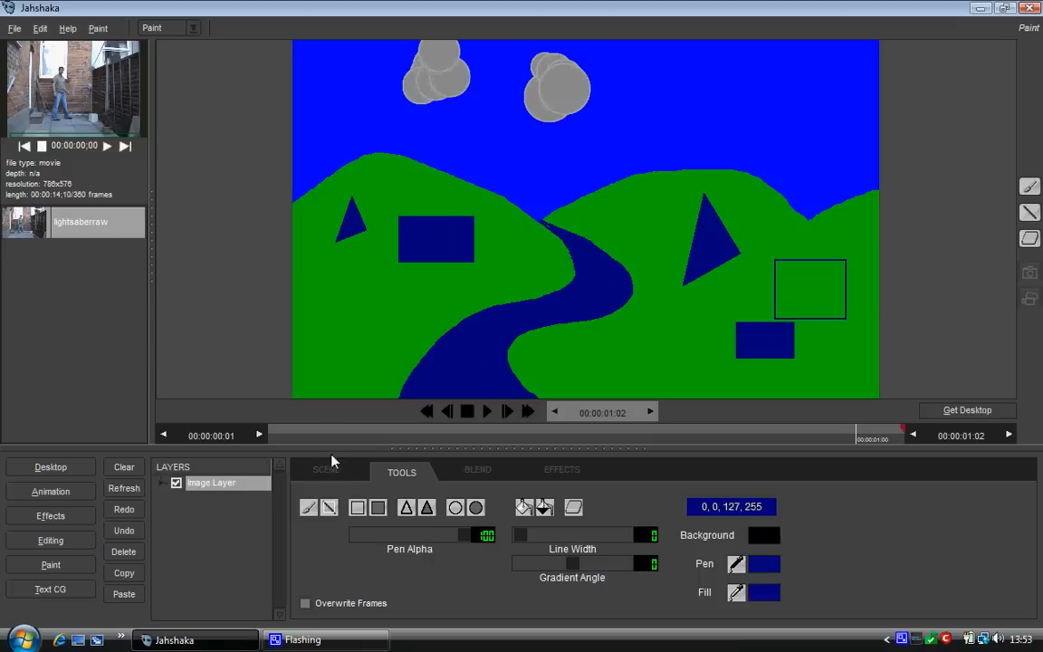
mouse_move(331, 346)
left_mouse_down()
mouse_move(459, 283)
mouse_move(339, 286)
mouse_move(341, 261)
left_mouse_up()
left_click_drag(341, 261, 362, 377)
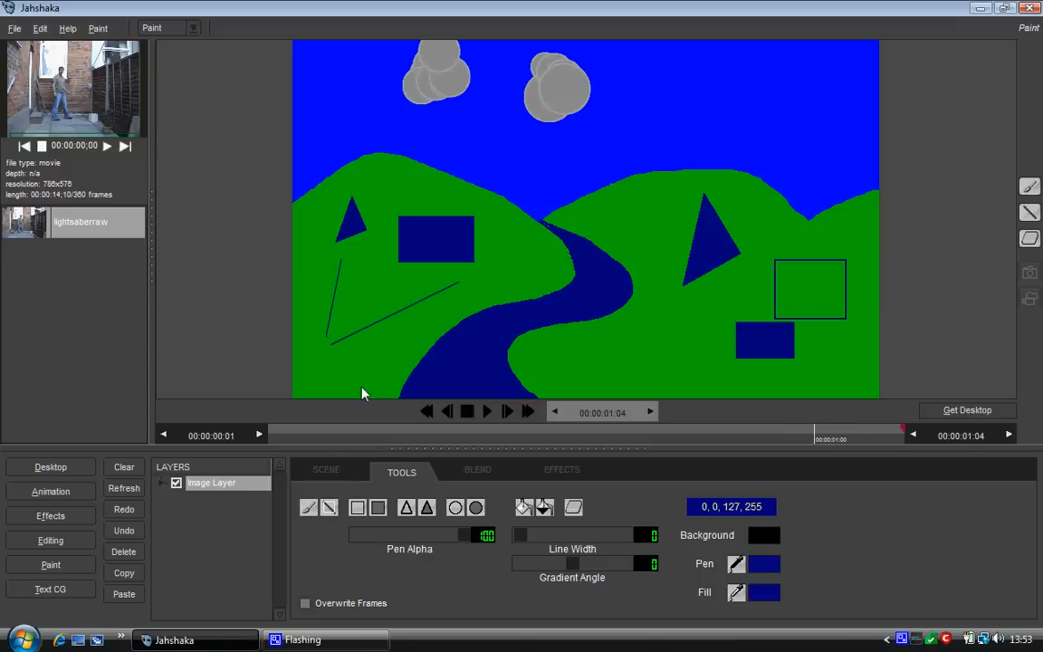
left_click_drag(377, 331, 418, 323)
left_click_drag(380, 360, 372, 272)
left_click_drag(372, 334, 424, 291)
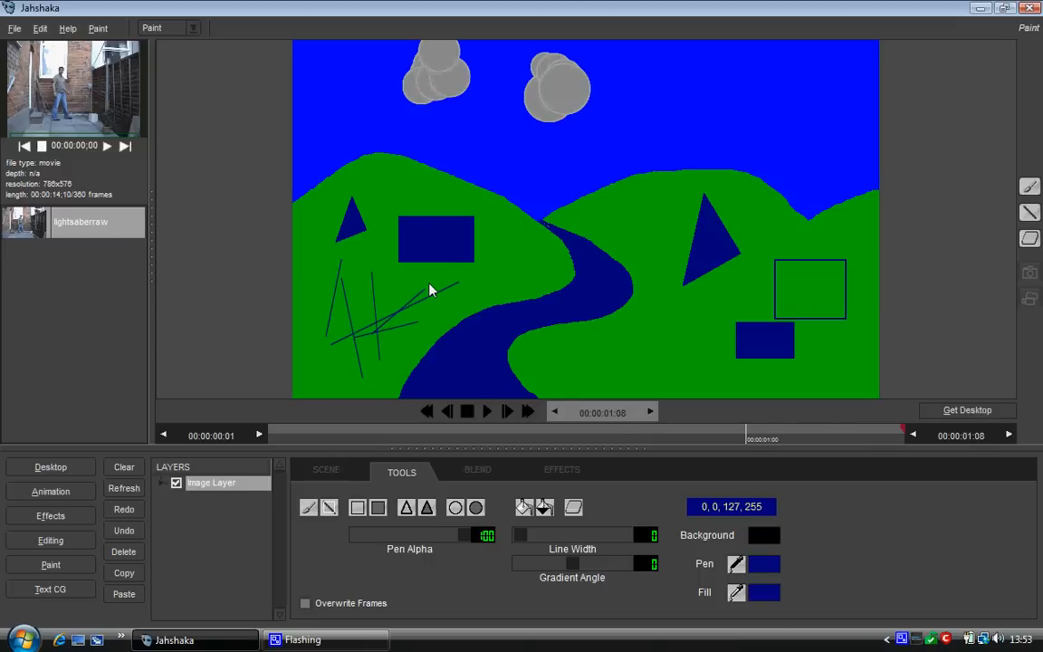
Set the line width to 41 and draw two thick straight lines between the river and the right triangle
left_click(529, 535)
scroll(529, 535, "down", 1)
left_click_drag(677, 363, 655, 250)
left_click_drag(627, 369, 631, 284)
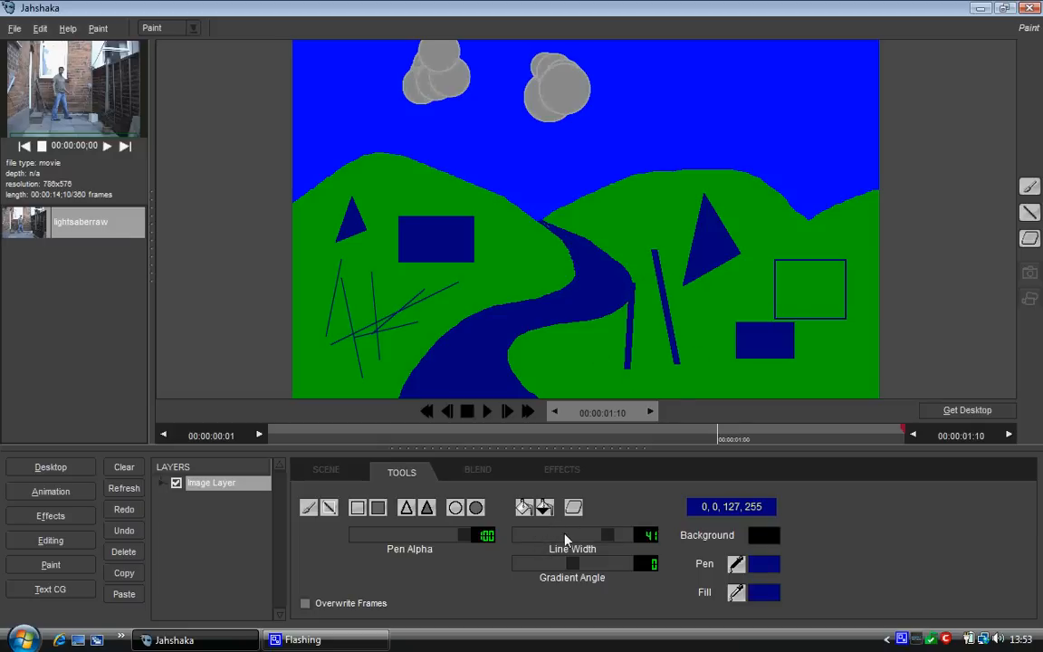
Draw a diagonal line at 57 pen alpha across the right hill and dab the eraser around the thick lines
left_click_drag(463, 542, 417, 535)
mouse_move(620, 385)
left_mouse_down()
mouse_move(663, 362)
mouse_move(740, 350)
mouse_move(507, 342)
mouse_move(602, 273)
mouse_move(582, 314)
mouse_move(737, 269)
mouse_move(472, 184)
mouse_move(698, 284)
mouse_move(780, 253)
left_mouse_up()
left_click(573, 507)
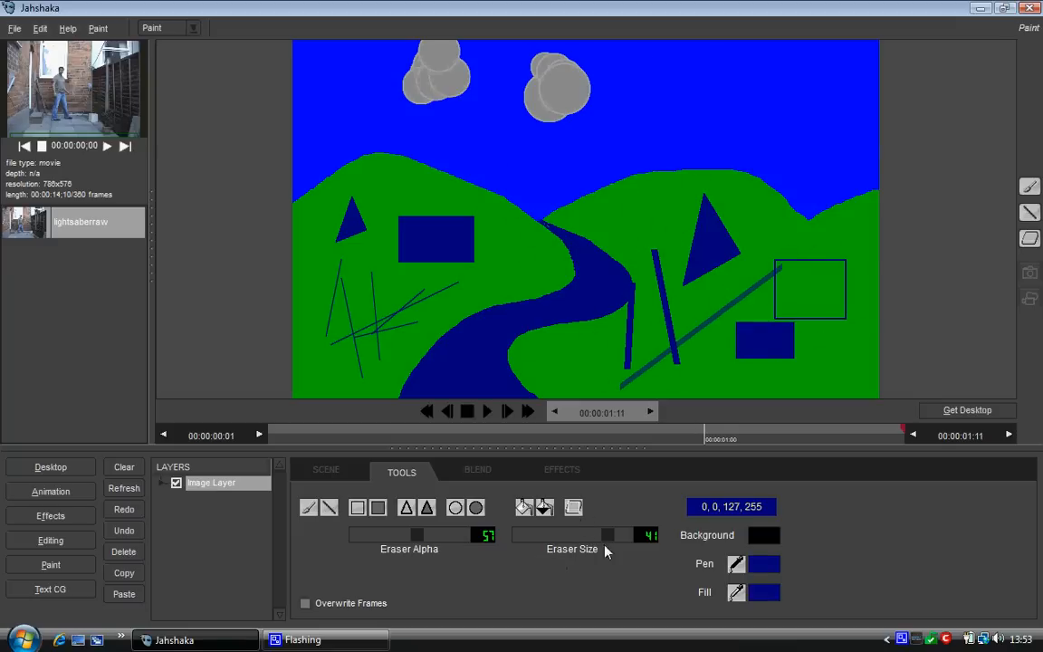
mouse_move(661, 337)
left_mouse_down()
mouse_move(677, 346)
mouse_move(610, 370)
mouse_move(674, 353)
mouse_move(633, 328)
mouse_move(623, 361)
mouse_move(601, 342)
mouse_move(615, 391)
left_mouse_up()
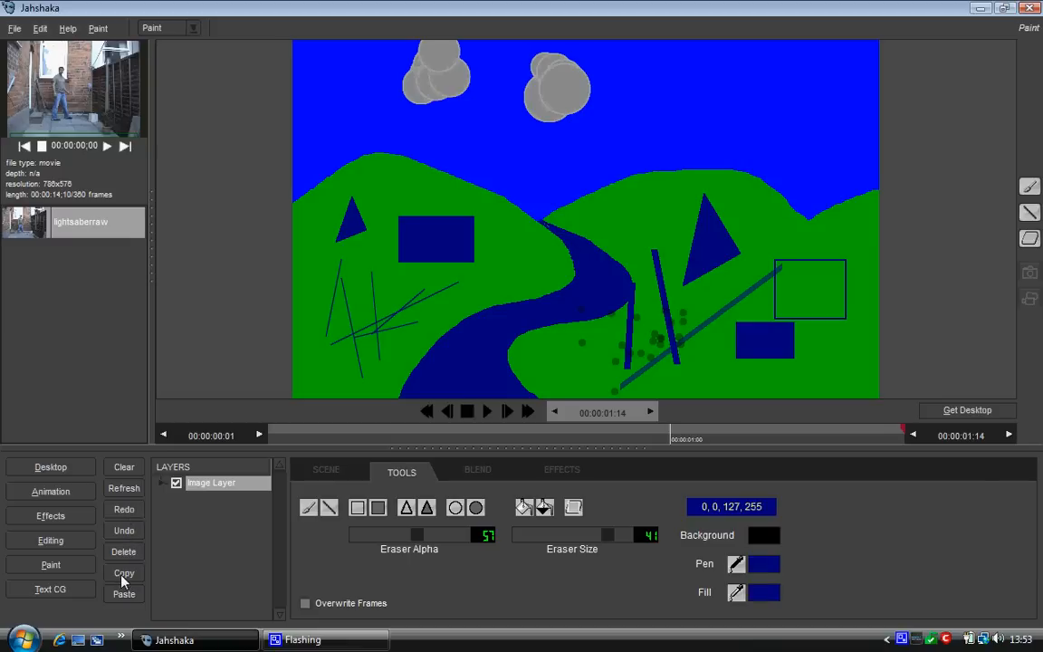
Undo the eraser dabs, lines, rectangles, triangles and river fill one by one, back to the river outline
left_click(129, 534)
left_click(130, 532)
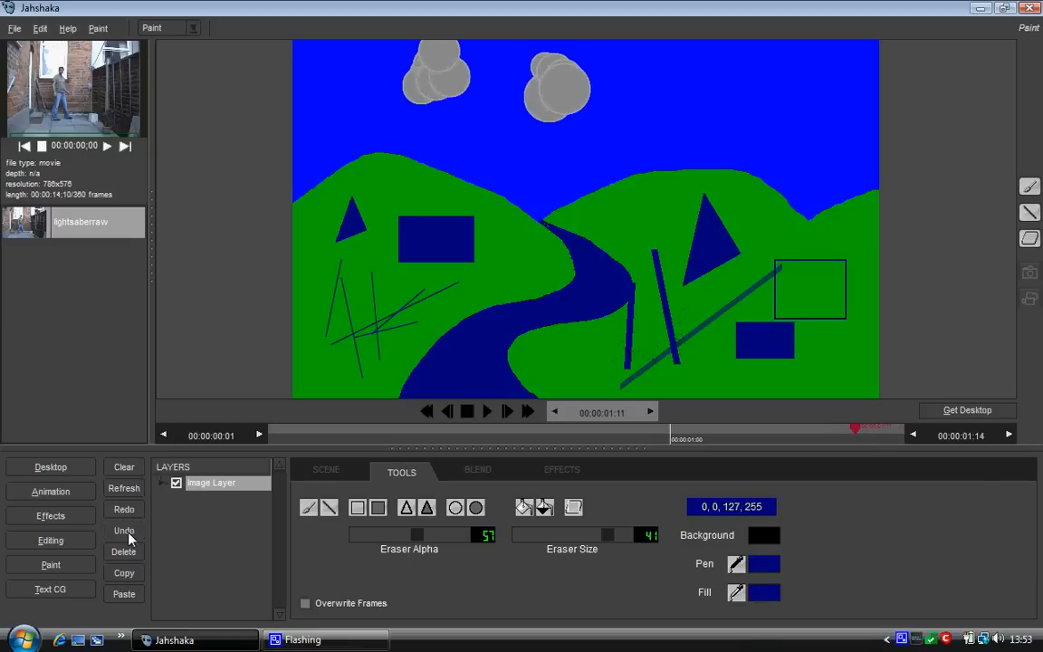
left_click(130, 532)
left_click(131, 530)
left_click(132, 534)
left_click(133, 534)
left_click(136, 534)
left_click(137, 533)
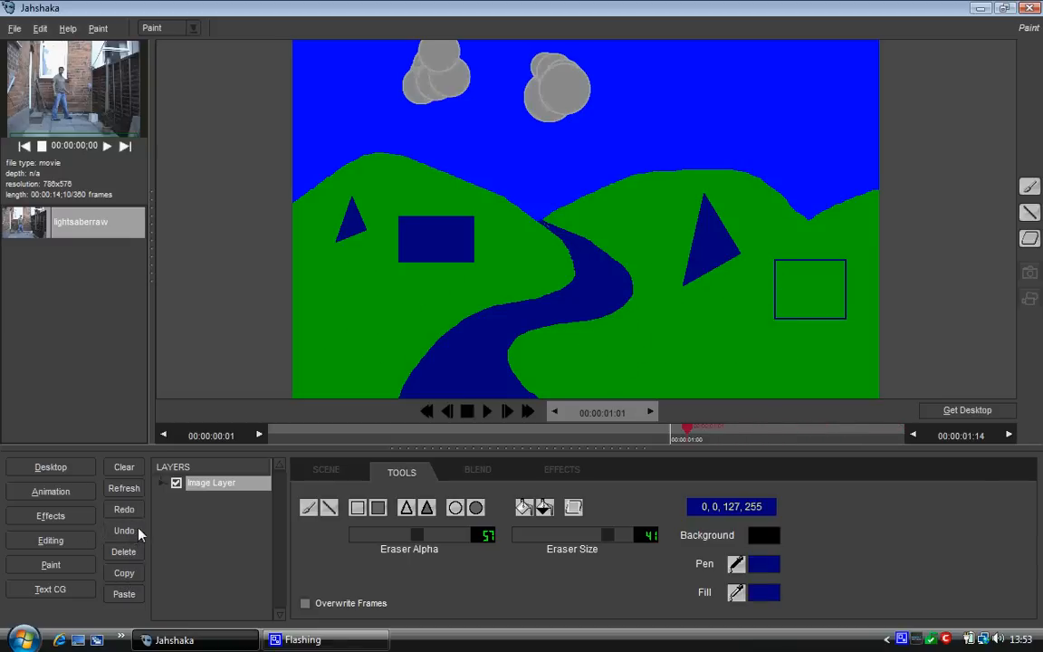
left_click(141, 533)
left_click(145, 531)
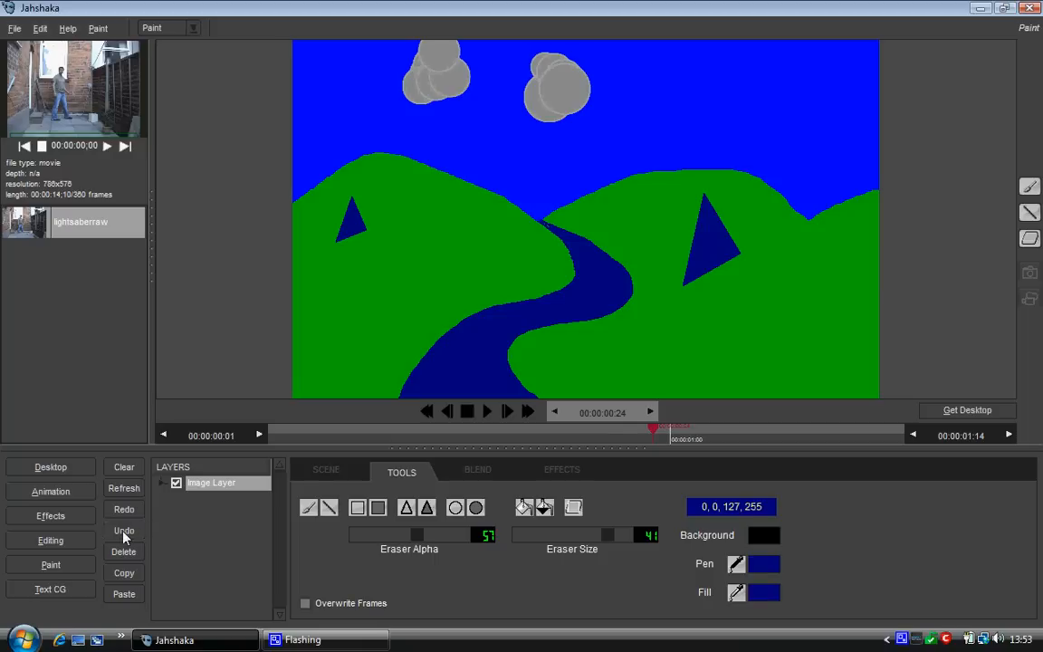
left_click(124, 533)
left_click(124, 534)
left_click(124, 533)
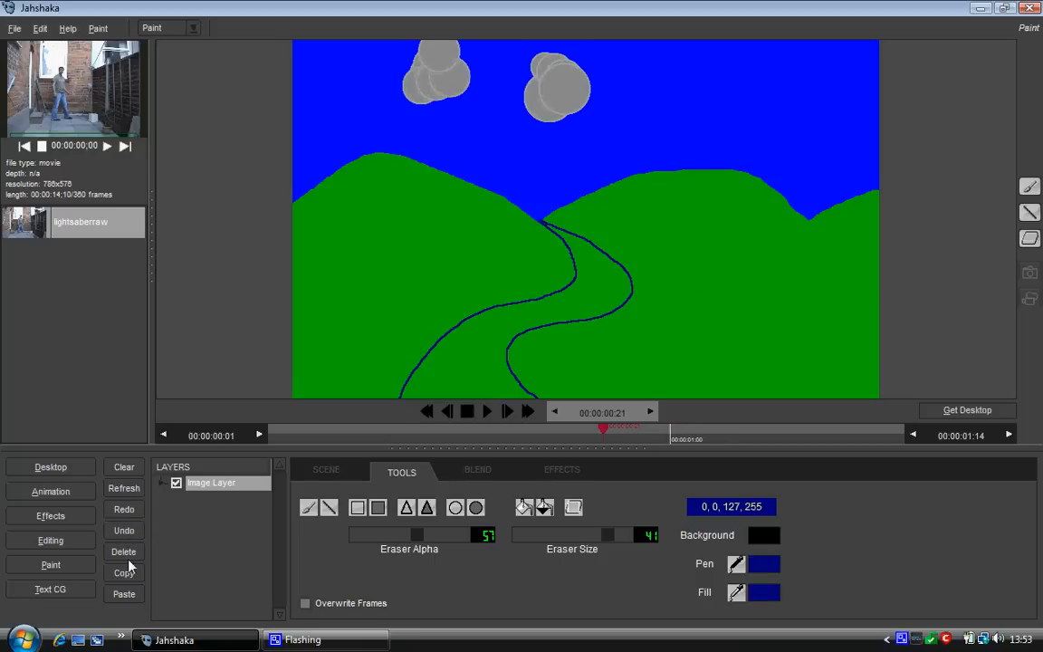
Delete the current frame and the two painted frames before it
left_click(136, 551)
left_click(136, 551)
left_click(135, 550)
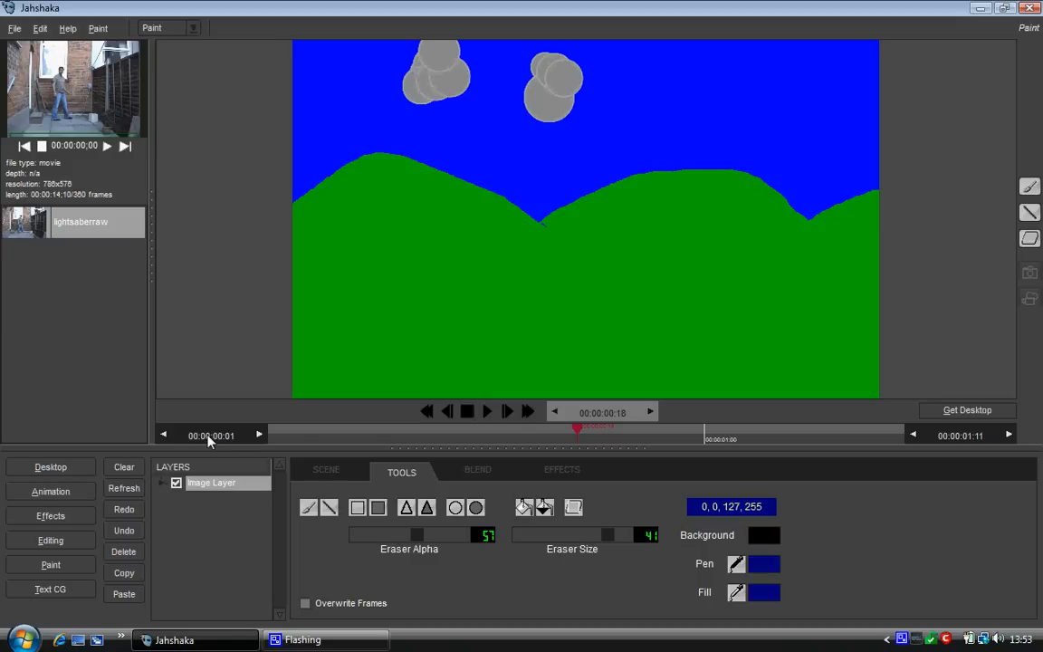
Examine the blend modes, the available effects and the scene settings for the painting
left_click(470, 472)
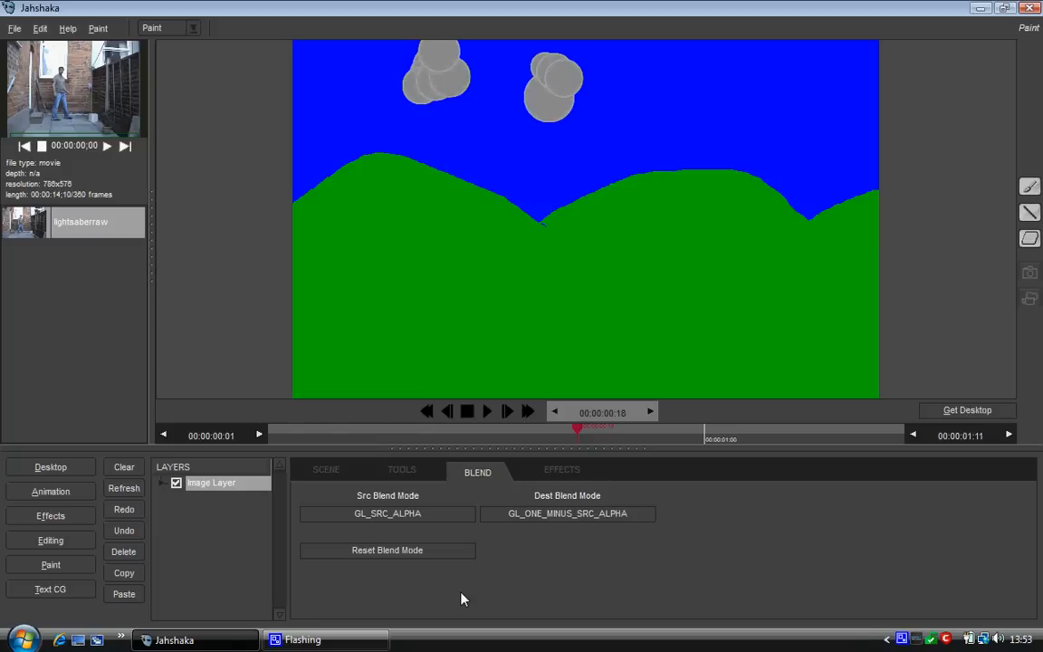
left_click(534, 473)
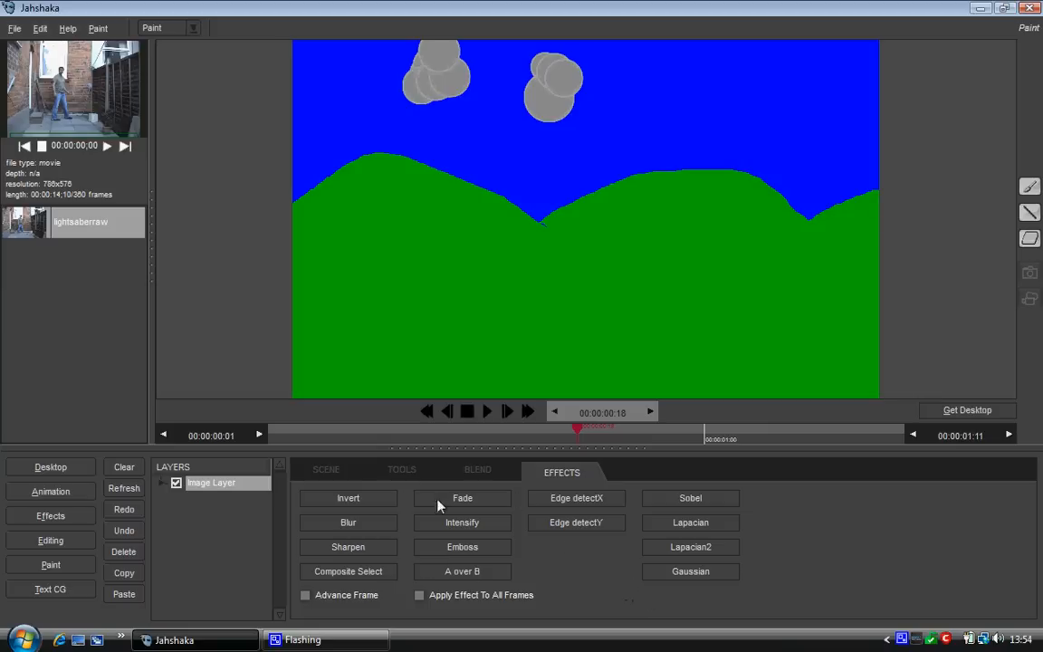
left_click(401, 470)
left_click(327, 472)
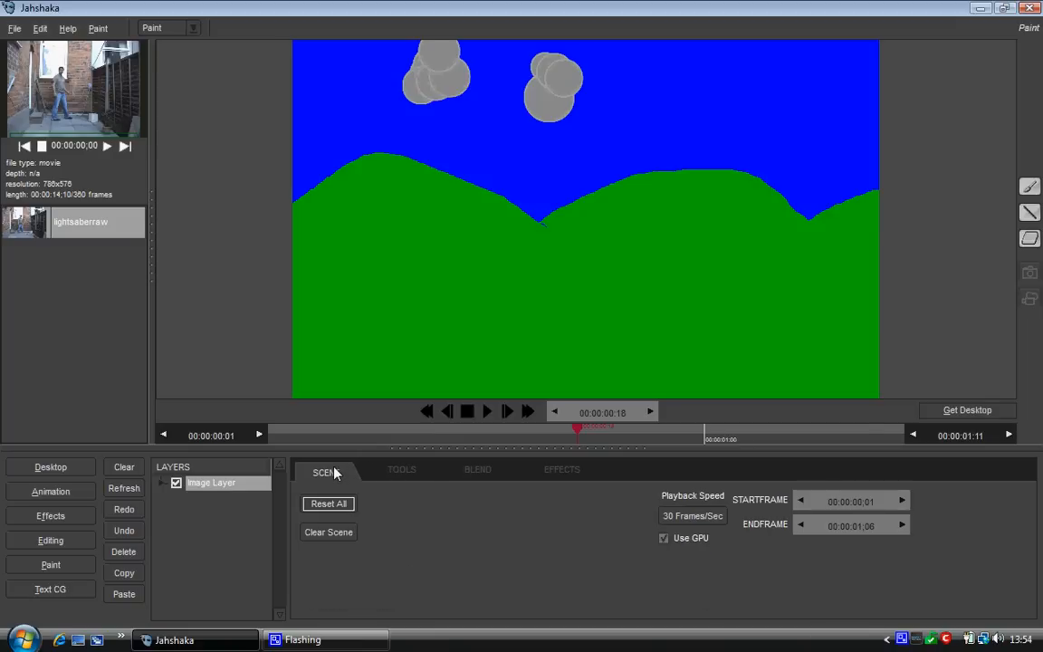
left_click(433, 474)
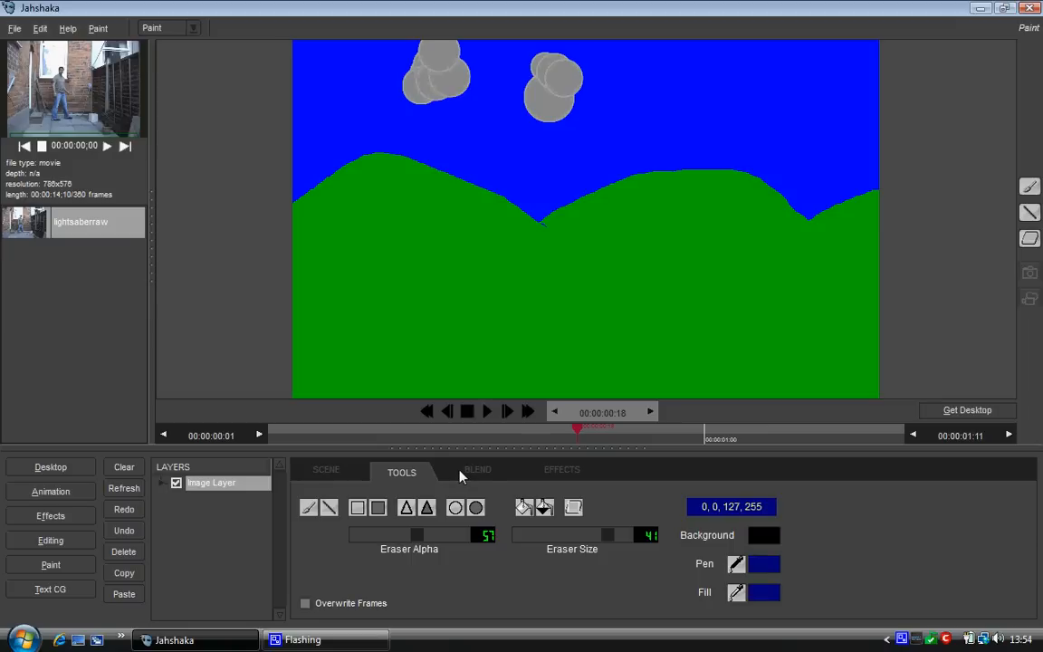
left_click(467, 472)
Rewind to the first frame and reset the whole paint scene
left_click(427, 411)
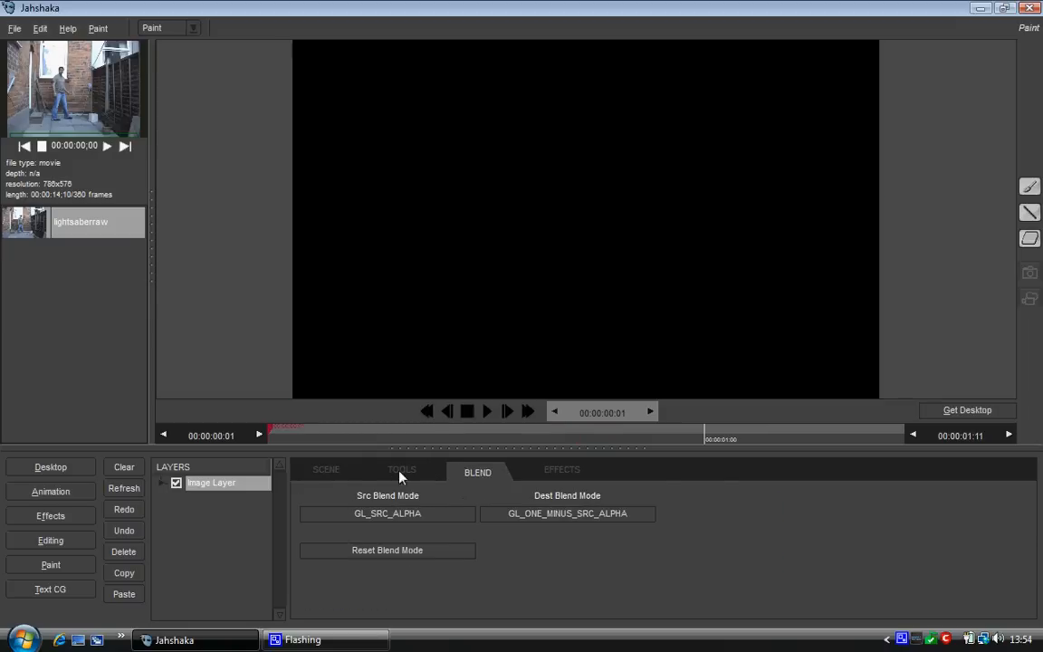
left_click(334, 473)
left_click(330, 506)
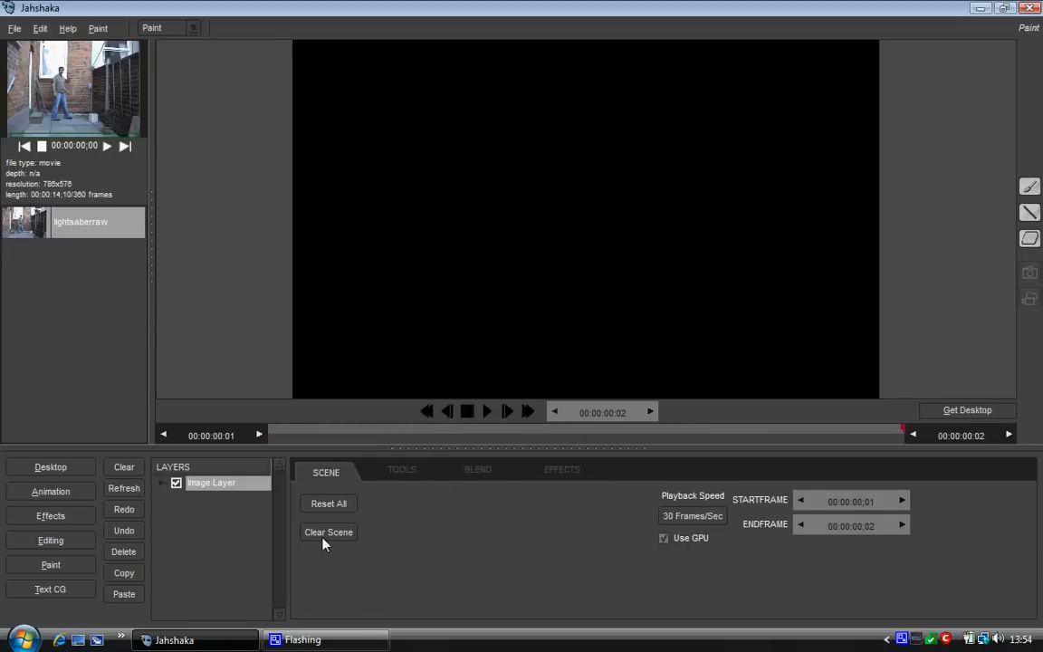
Fill the entire blank canvas with dark blue (0, 0, 127) using the fill bucket
left_click(396, 474)
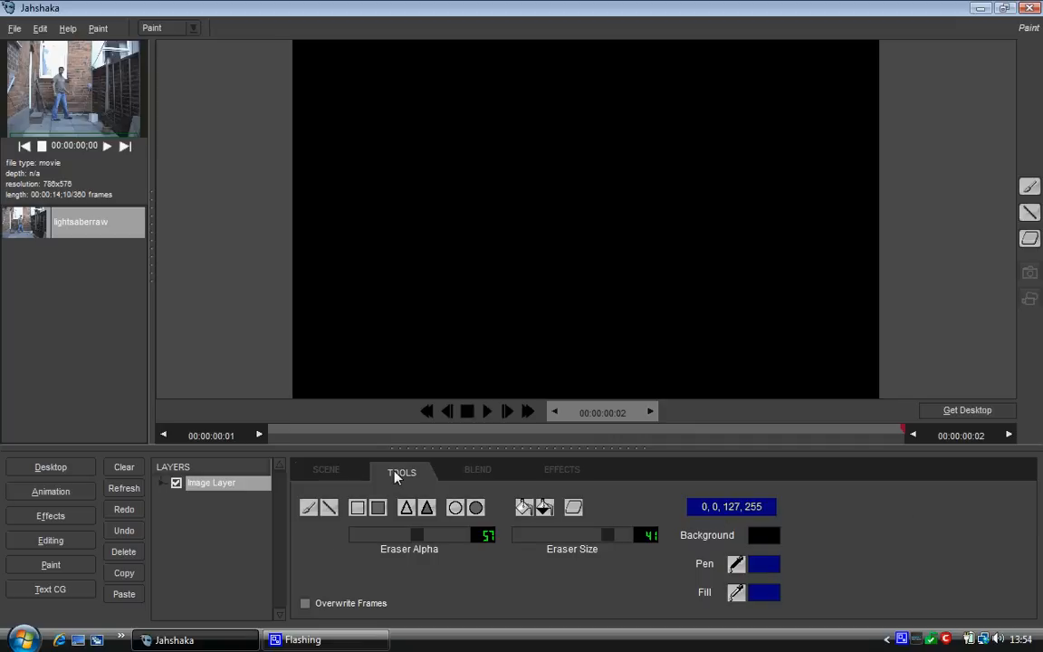
left_click(544, 508)
left_click(551, 294)
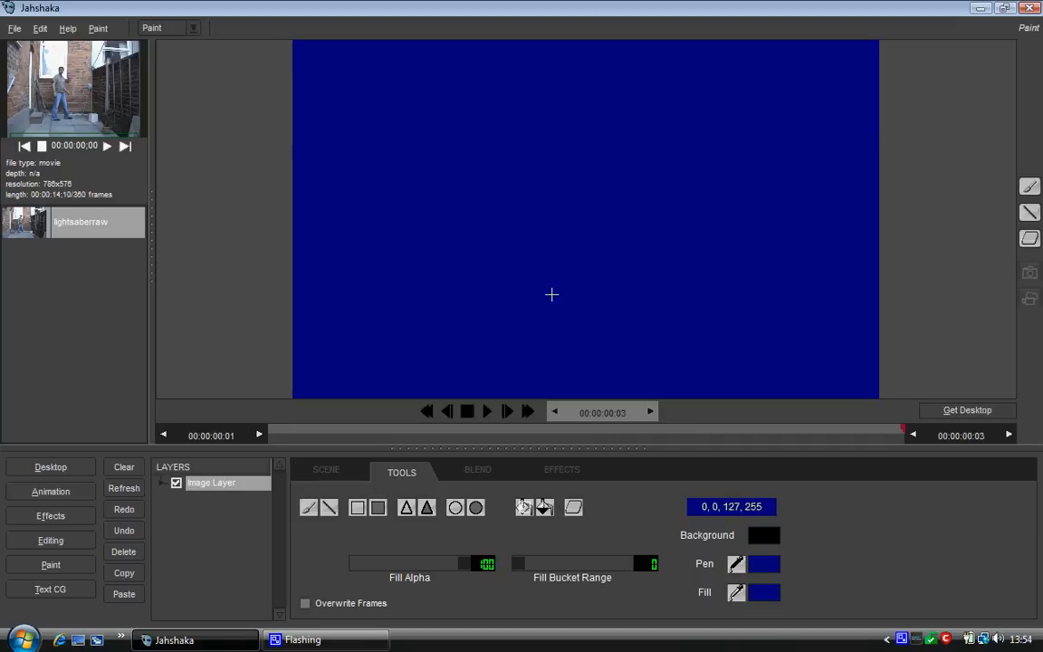
Draw a filled rectangle in the canvas's upper-left area with both pen and fill colours set to bright green (0, 255, 0)
left_click(378, 507)
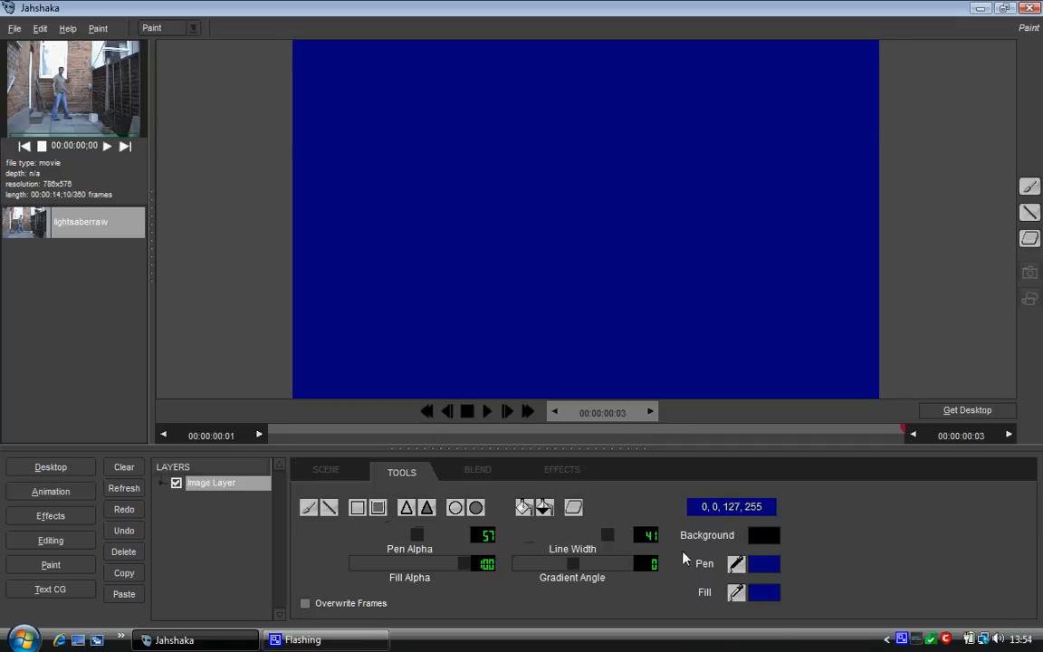
left_click(758, 561)
left_click(422, 198)
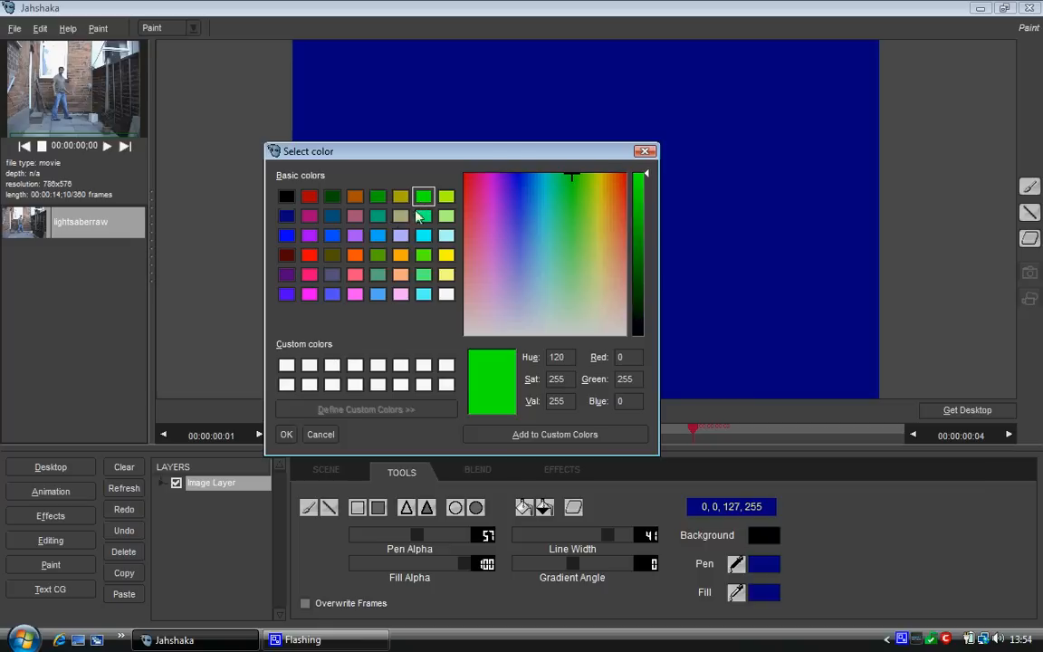
left_click(287, 434)
left_click(760, 592)
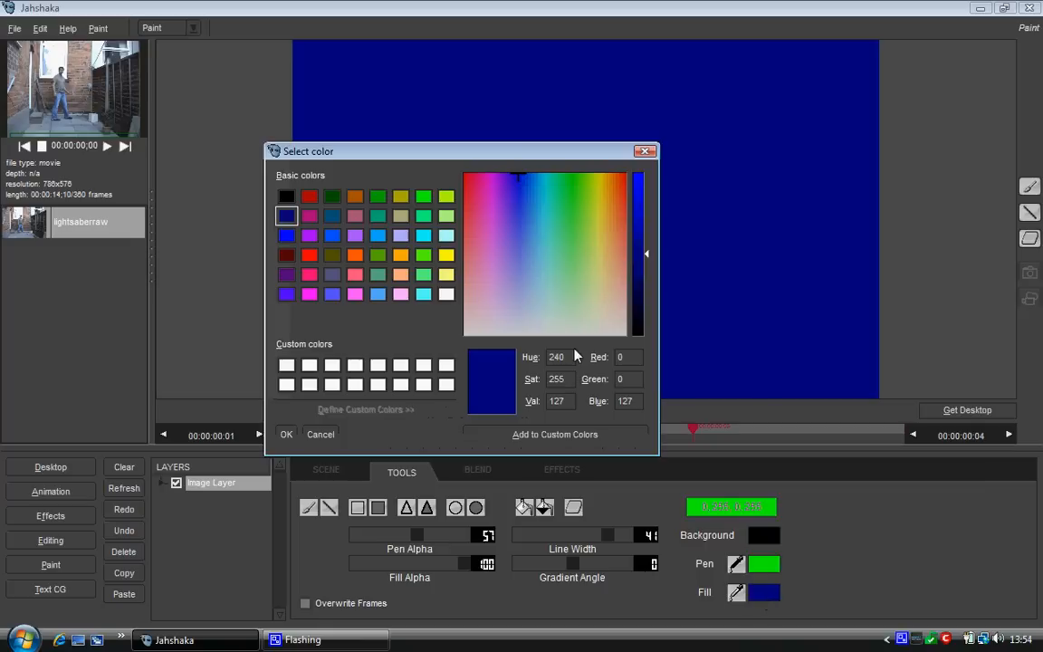
left_click(422, 198)
left_click(288, 431)
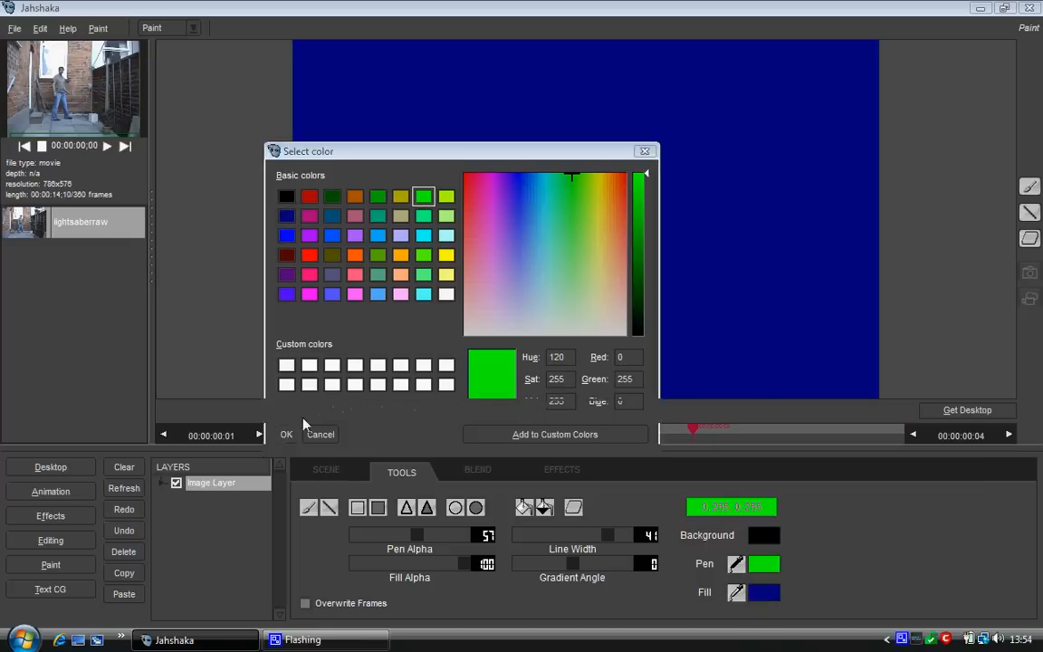
left_click_drag(377, 154, 509, 236)
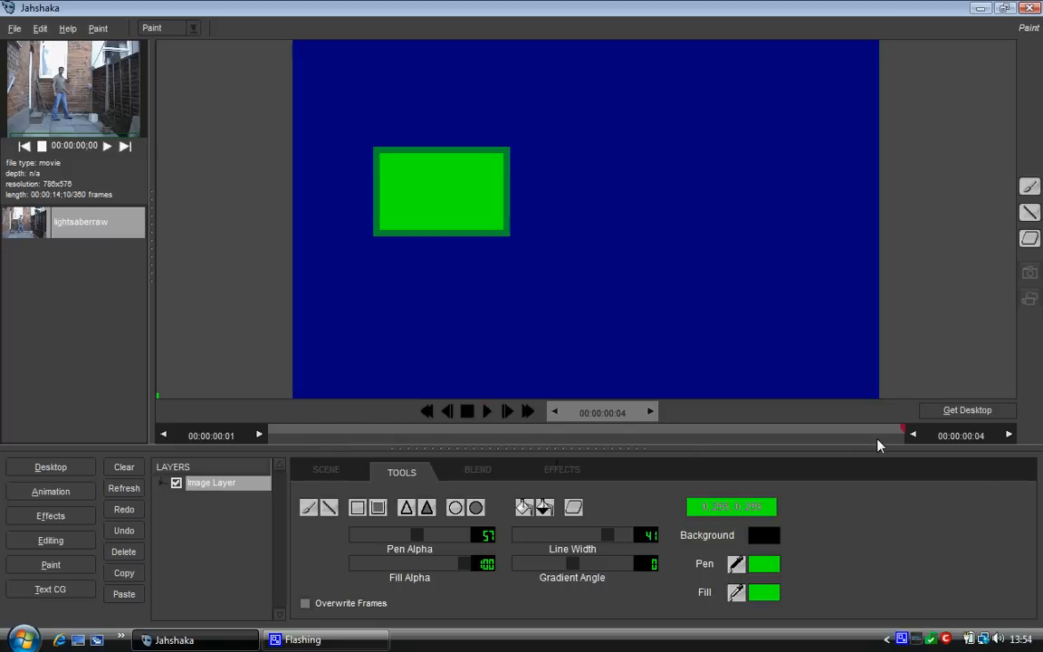
Review the painted frames by scrubbing, playing from the start and stepping back to the first frame
left_click_drag(905, 429, 842, 432)
left_click_drag(690, 444, 664, 437)
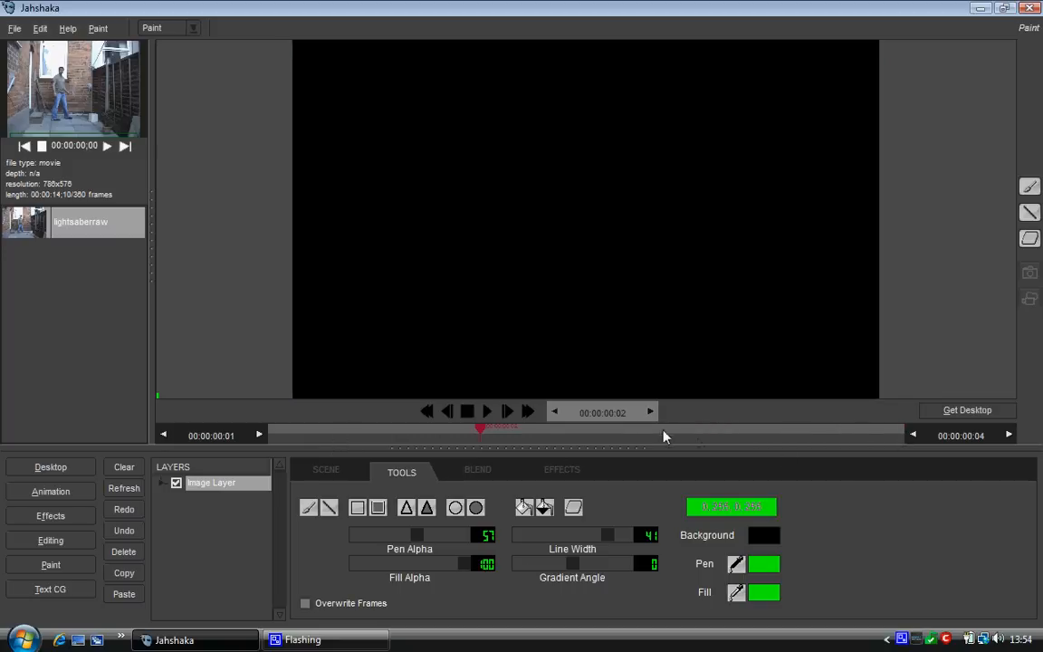
left_click(427, 413)
left_click(484, 413)
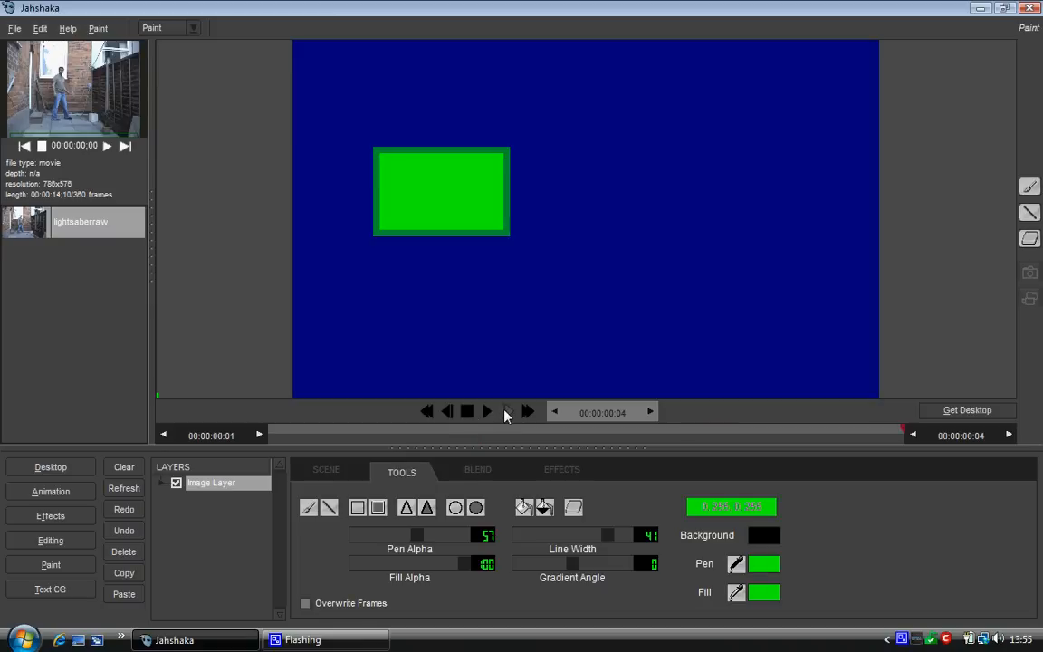
left_click(445, 413)
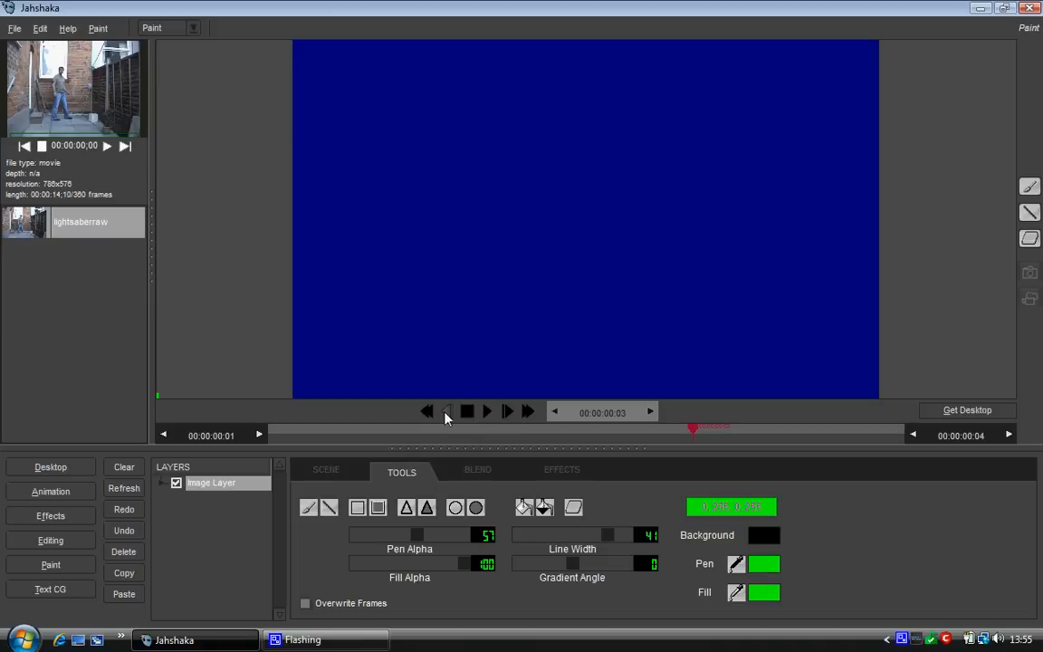
left_click(445, 413)
left_click(446, 413)
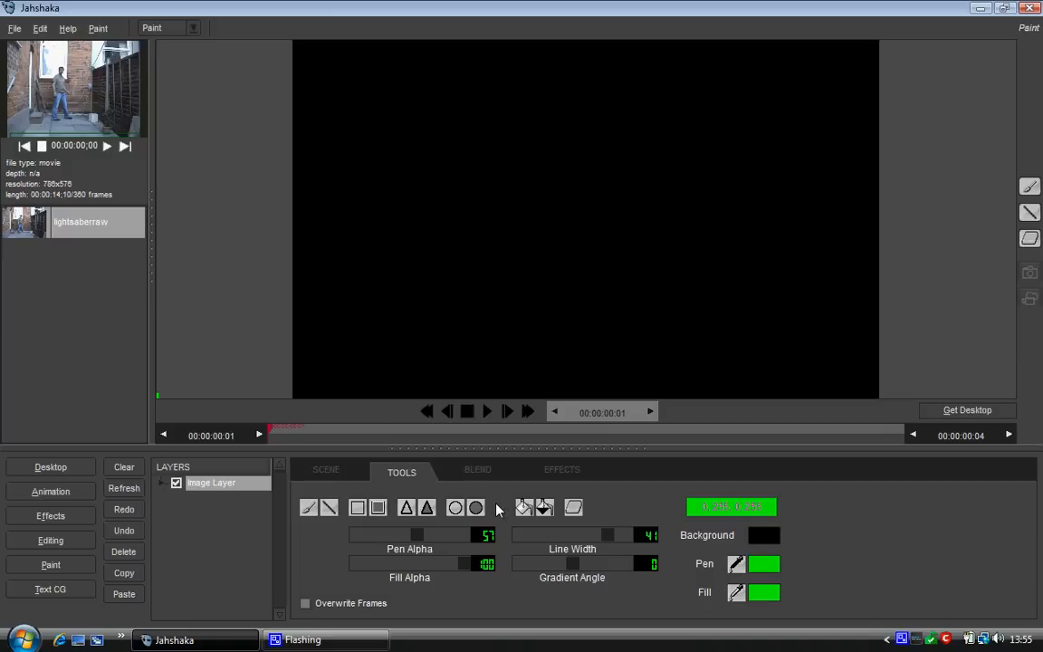
Clear the frame and reset the whole paint scene
left_click(121, 475)
left_click(336, 480)
left_click(331, 503)
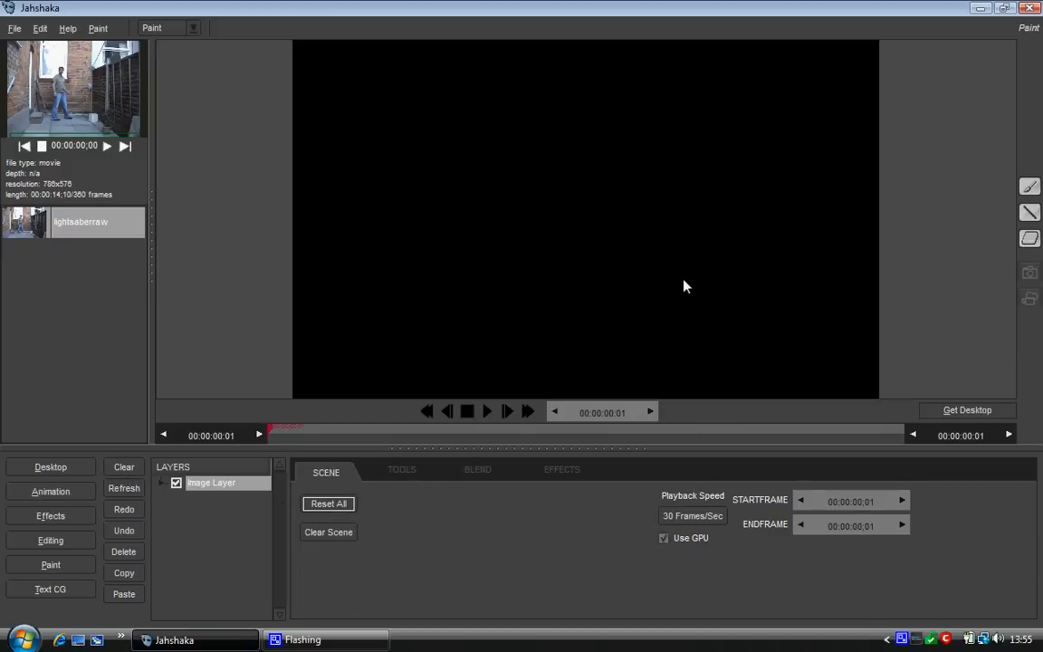
left_click(66, 596)
left_click(65, 570)
left_click(29, 591)
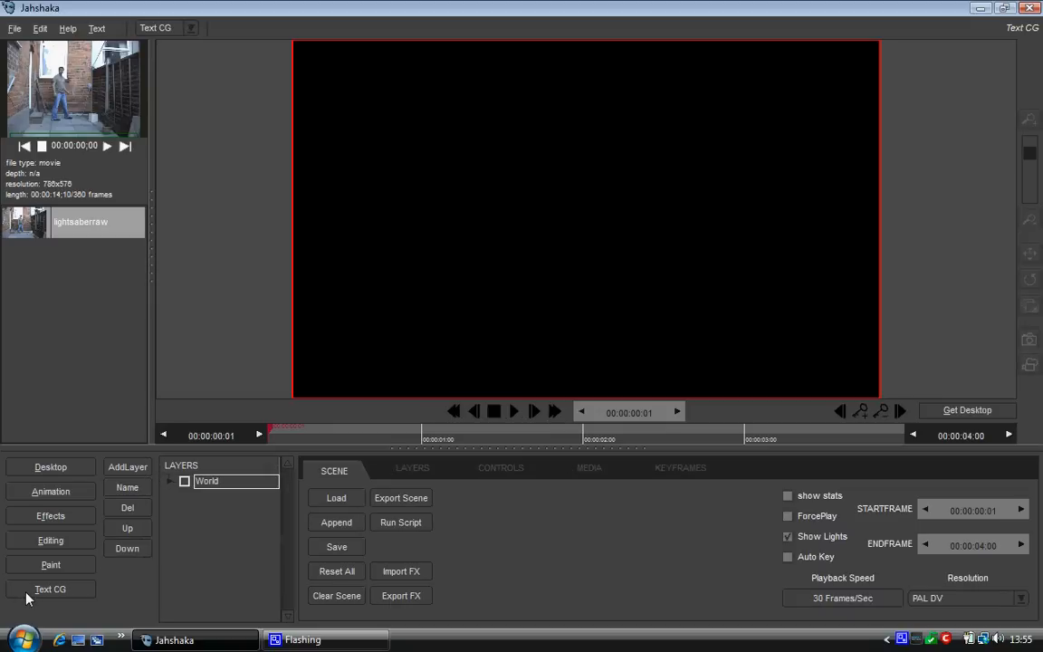
left_click(32, 566)
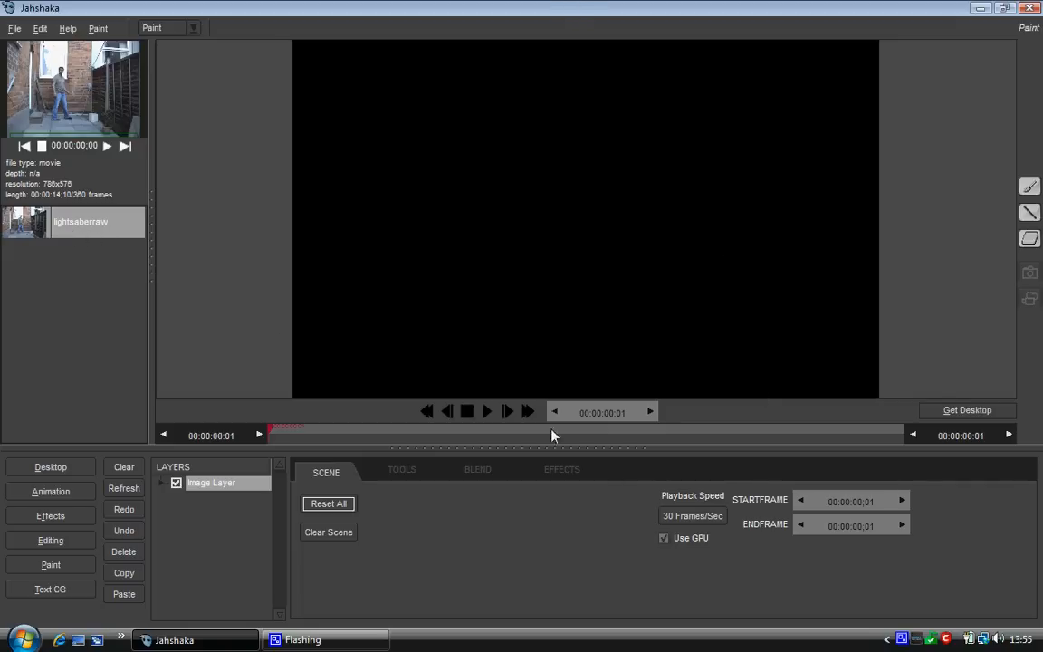
Load the lightsaberraw clip from the media desktop into Paint and go to frame 00:00:02:07
left_click(963, 414)
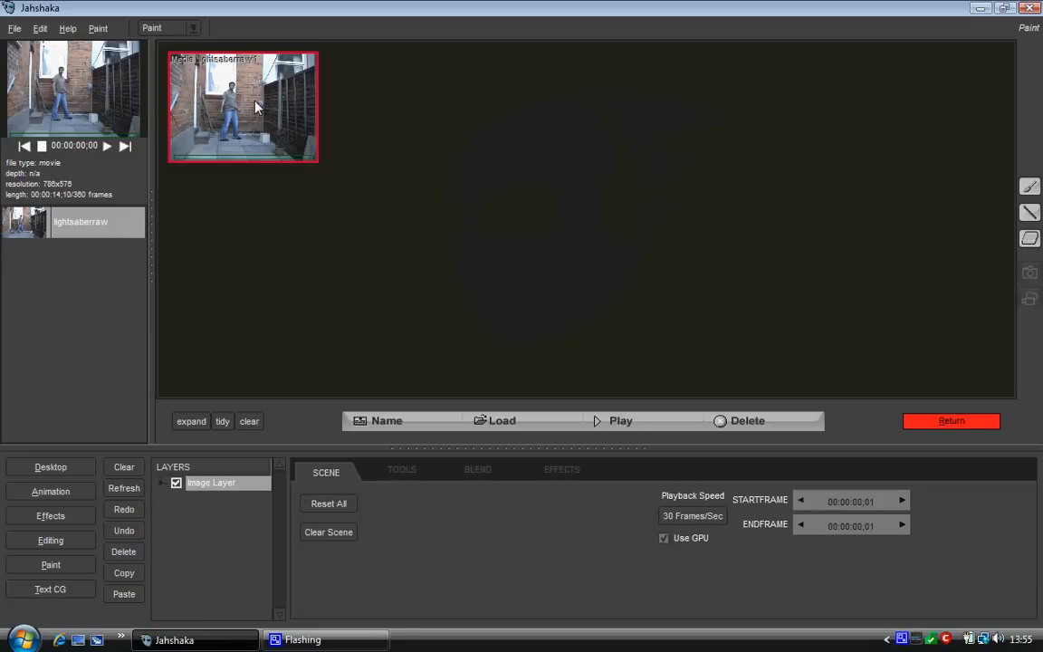
left_click(925, 423)
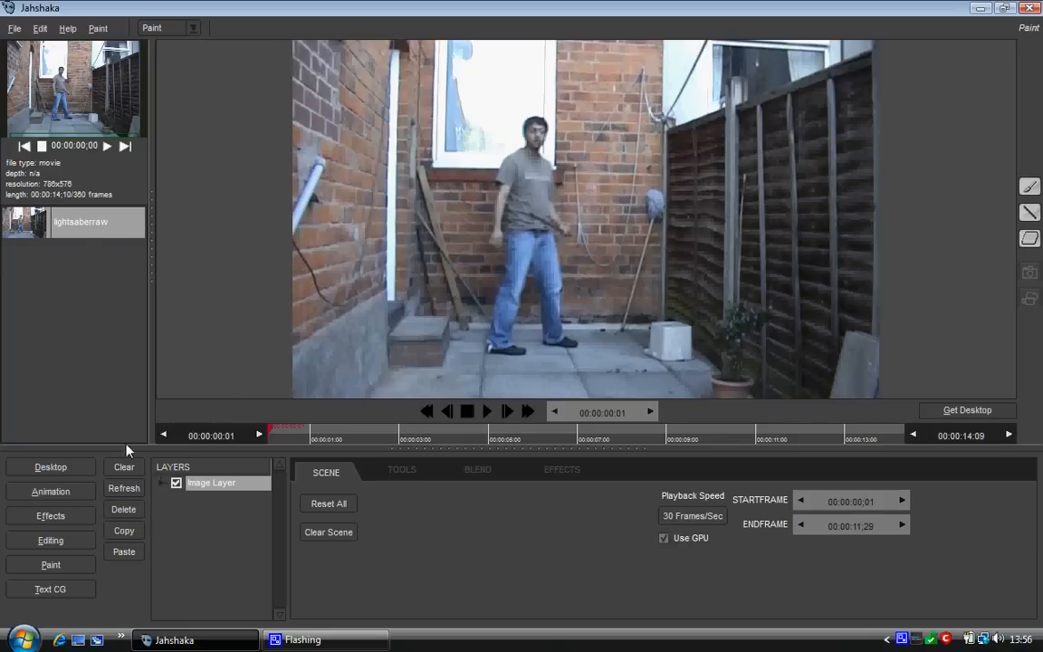
left_click_drag(274, 430, 367, 431)
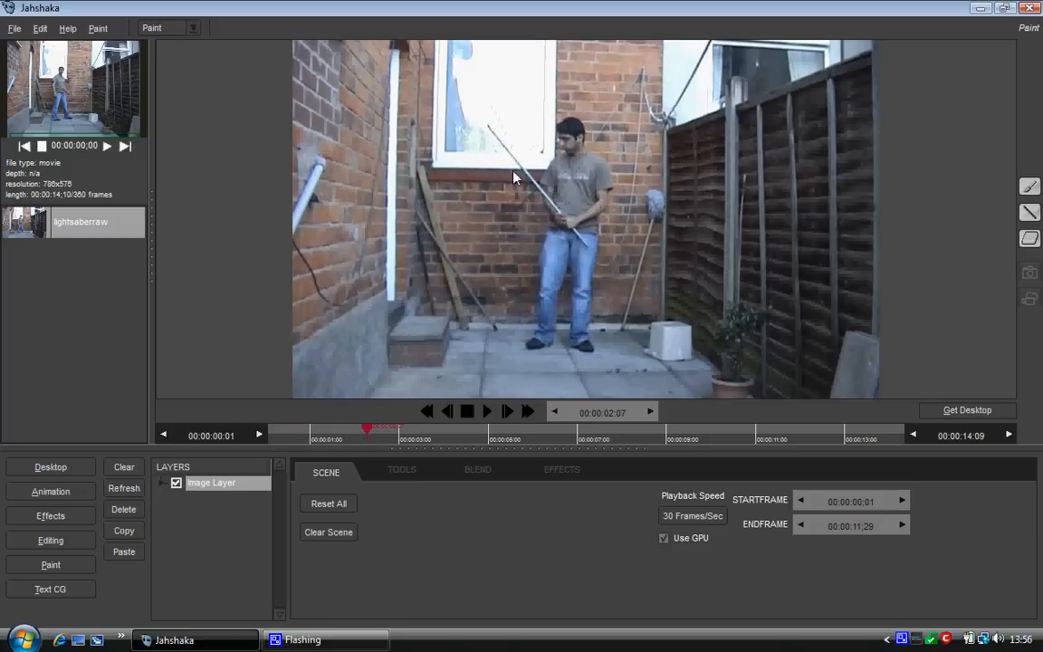
Set both the pen colour and the fill colour to black (0, 0, 0)
left_click(389, 474)
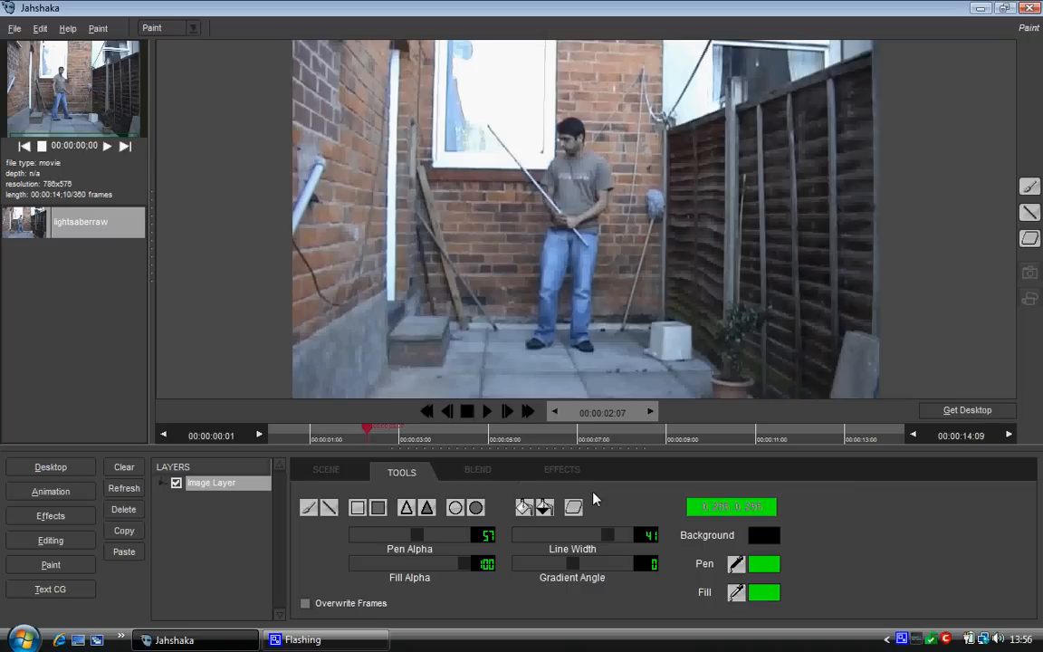
left_click(750, 567)
left_click(286, 195)
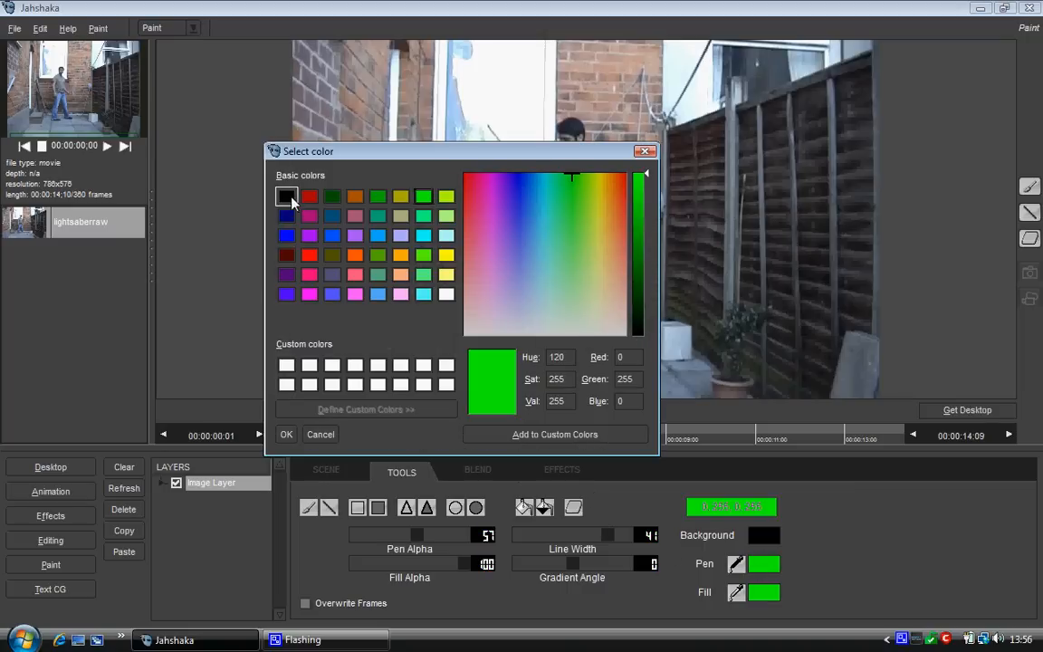
left_click(286, 434)
left_click(750, 593)
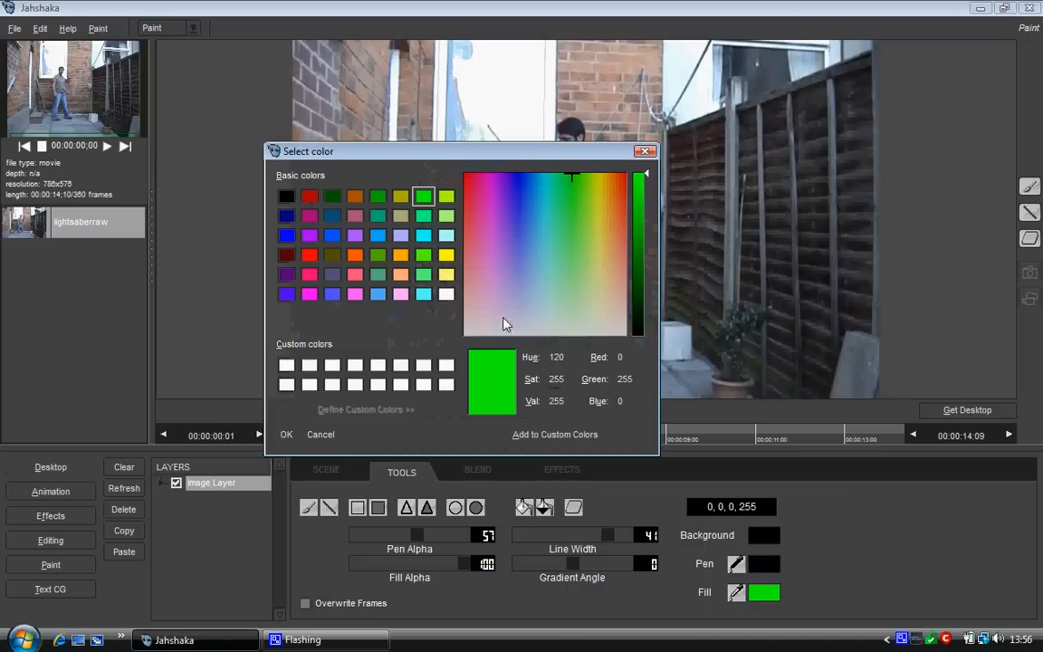
left_click(286, 196)
left_click(287, 435)
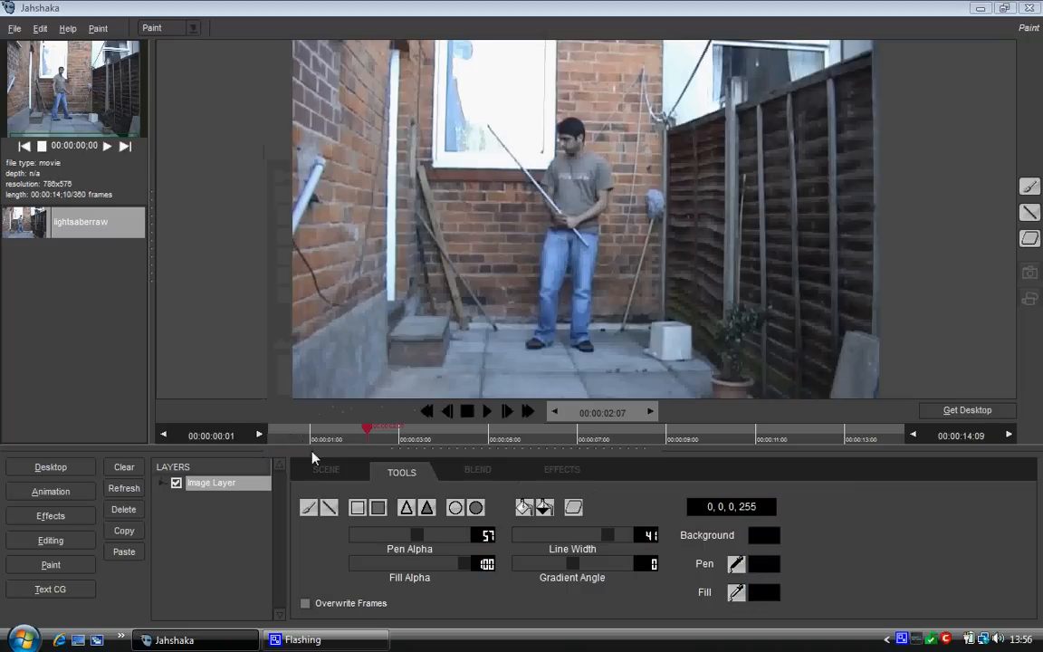
Fill the brick wall beside the man with black using the fill bucket at a Fill Bucket Range of 84
left_click(530, 512)
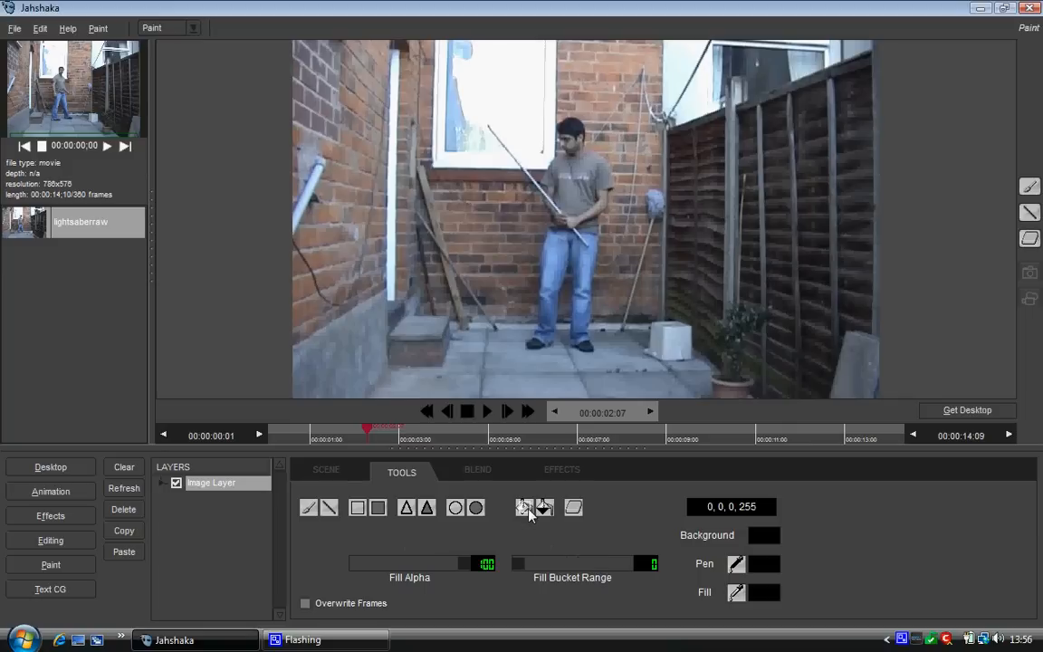
left_click_drag(522, 565, 558, 565)
left_click(619, 135)
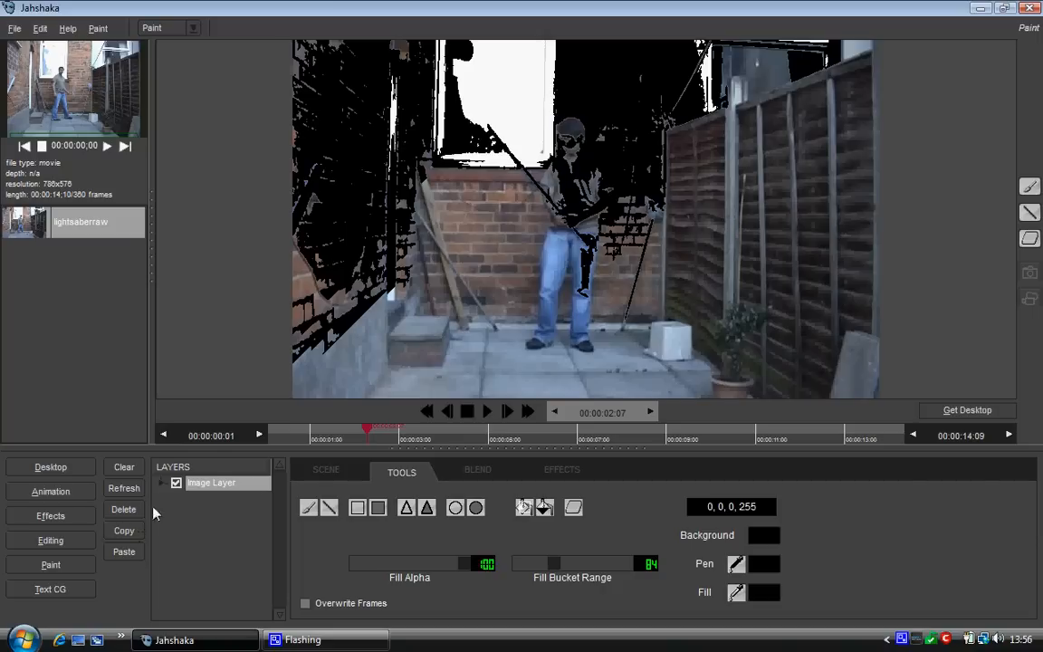
Clear the black fill from the frame at 00:00:02:07
left_click(341, 471)
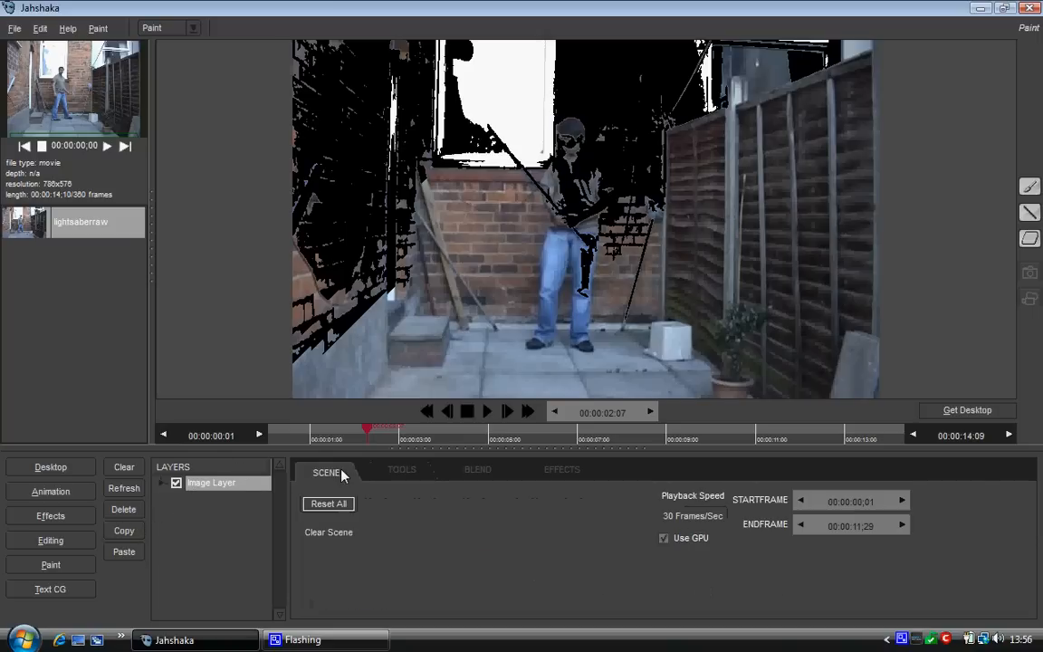
left_click(401, 470)
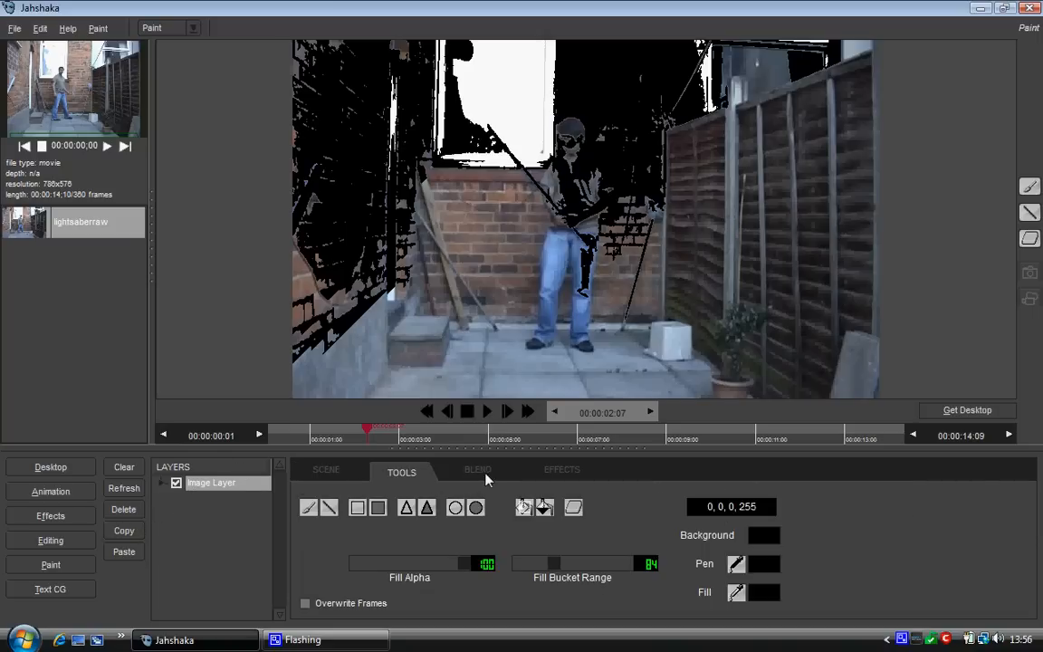
left_click(475, 472)
left_click(398, 470)
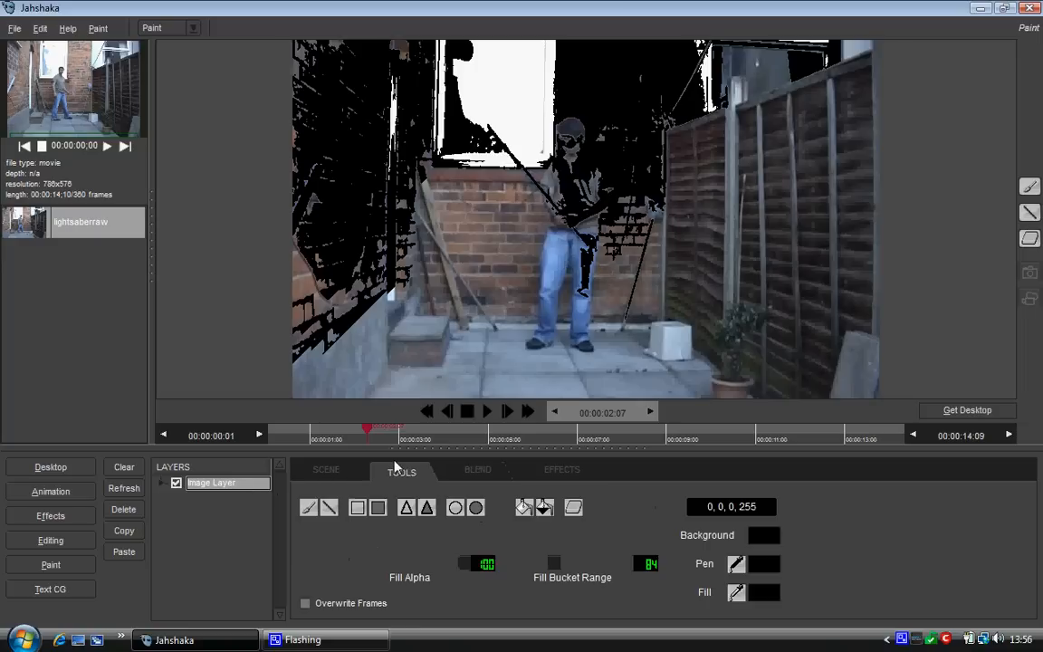
left_click(326, 470)
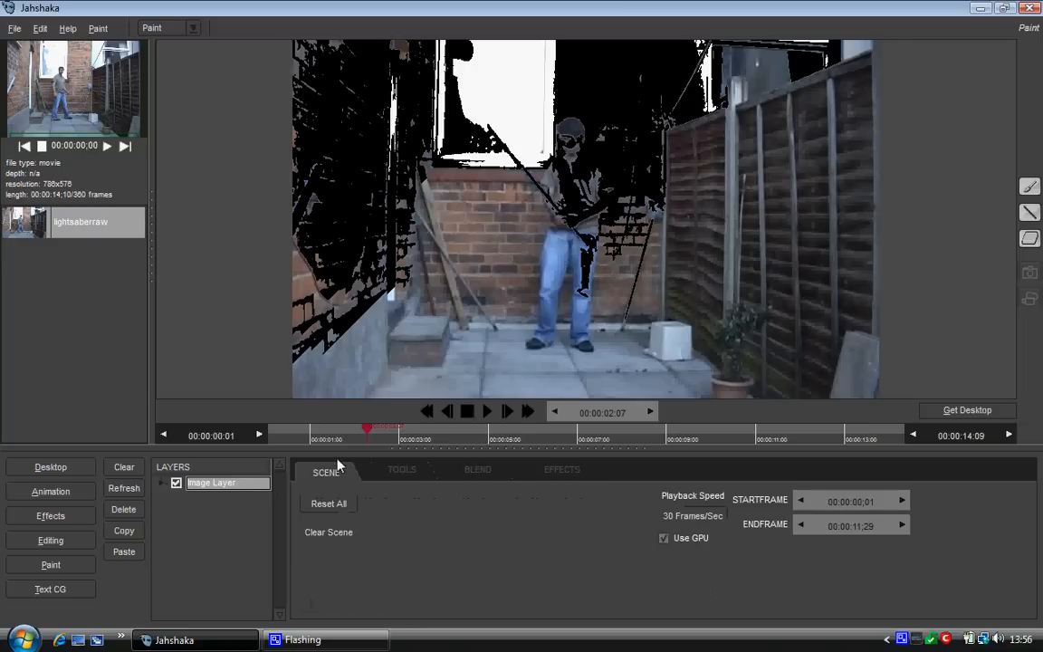
left_click(418, 470)
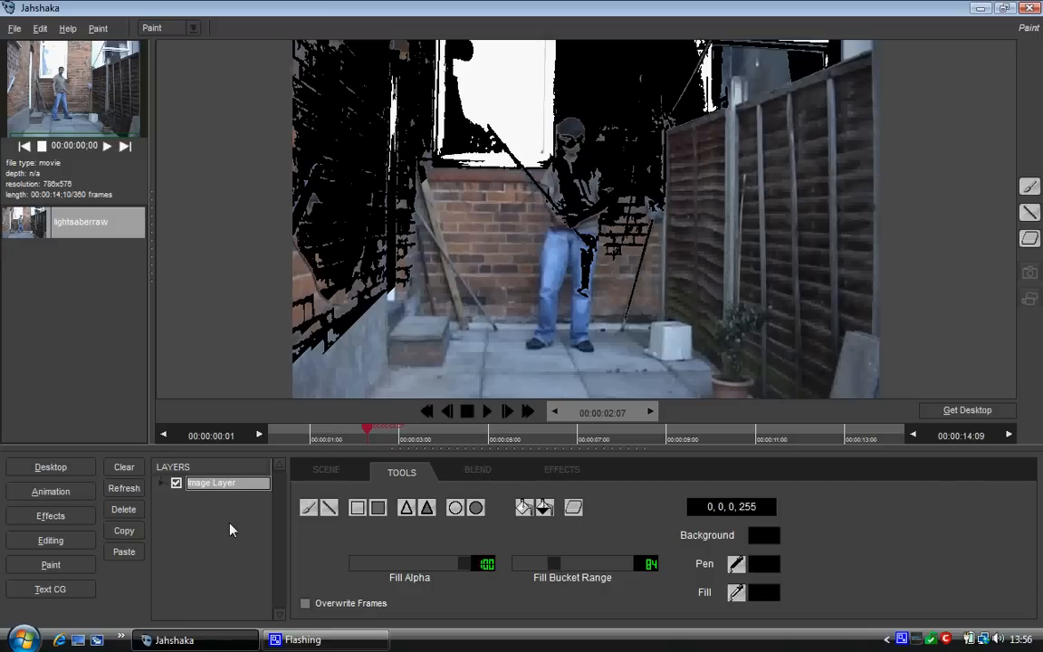
left_click(124, 466)
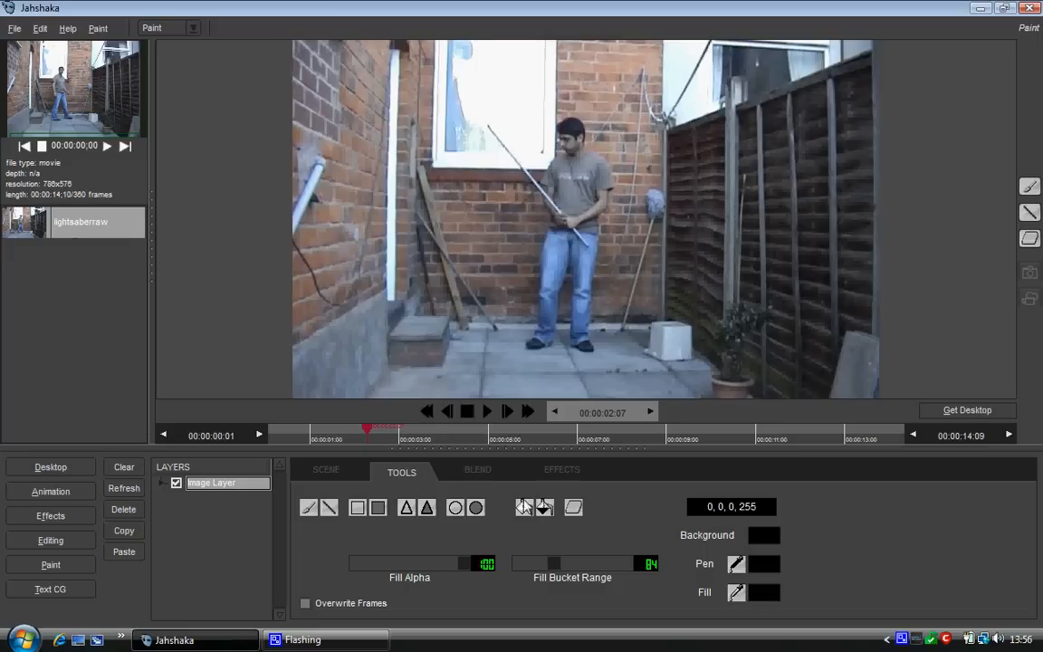
Set the Fill Bucket Range to 70 and fill the brick wall in the clip's first frame with black
left_click_drag(553, 563, 536, 564)
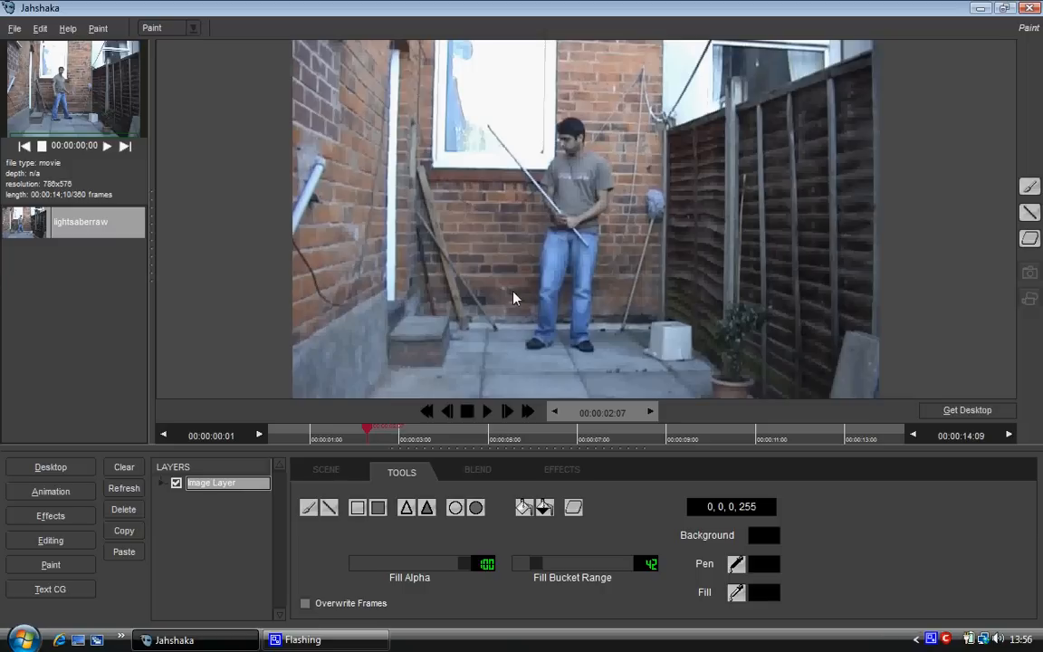
left_click_drag(647, 566, 624, 566)
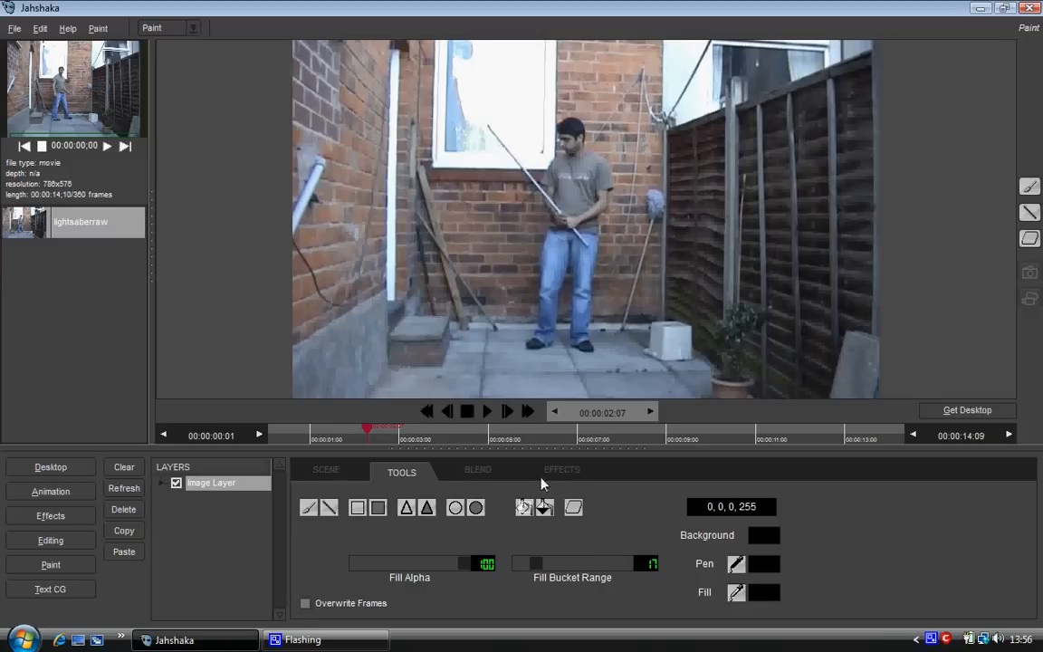
left_click_drag(541, 563, 554, 567)
left_click(427, 411)
left_click(607, 183)
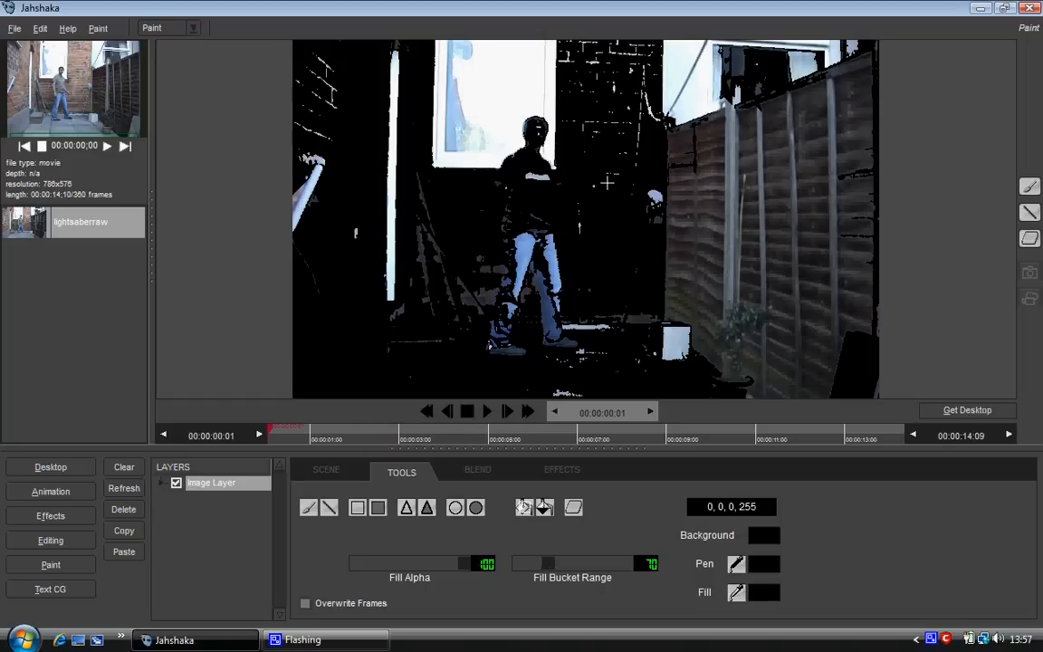
Set the Fill Bucket Range to 27 and clear the black fill from the first frame
left_click_drag(554, 567, 533, 565)
left_click(195, 483)
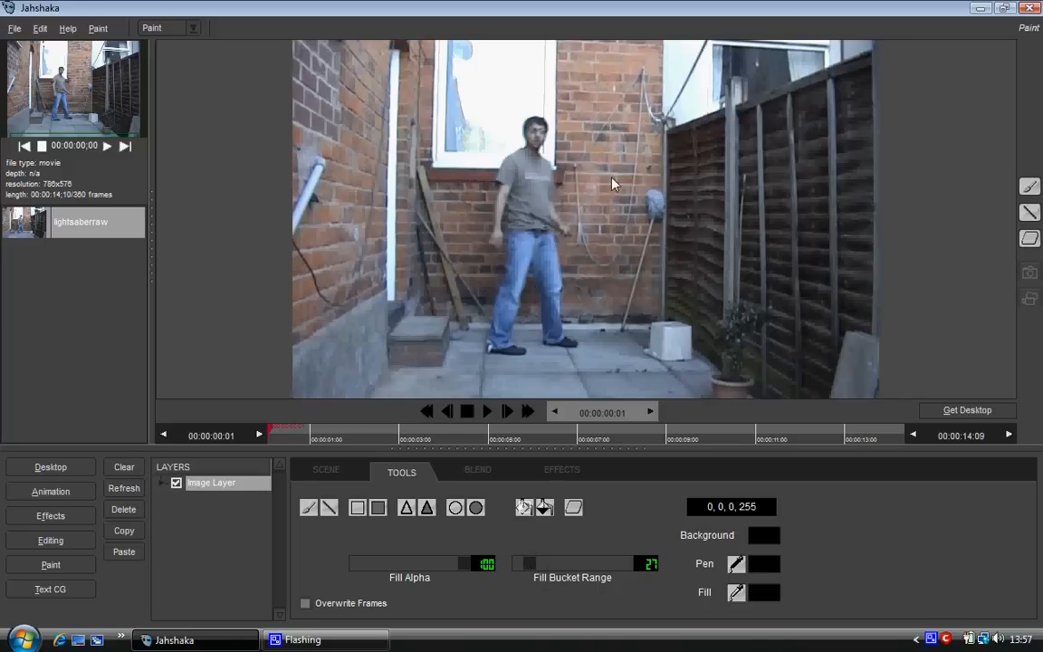
Advance to frame 00:00:00:02 and fill several spots on the brick wall around the man and on the fence with black
left_click(268, 434)
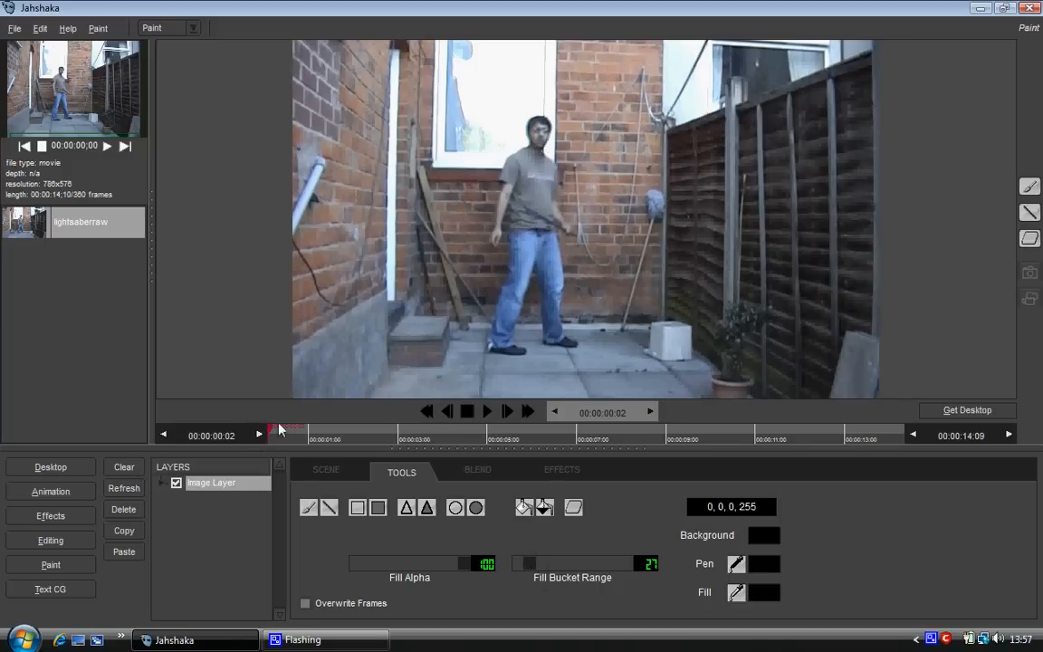
left_click(632, 190)
left_click(598, 134)
left_click(583, 132)
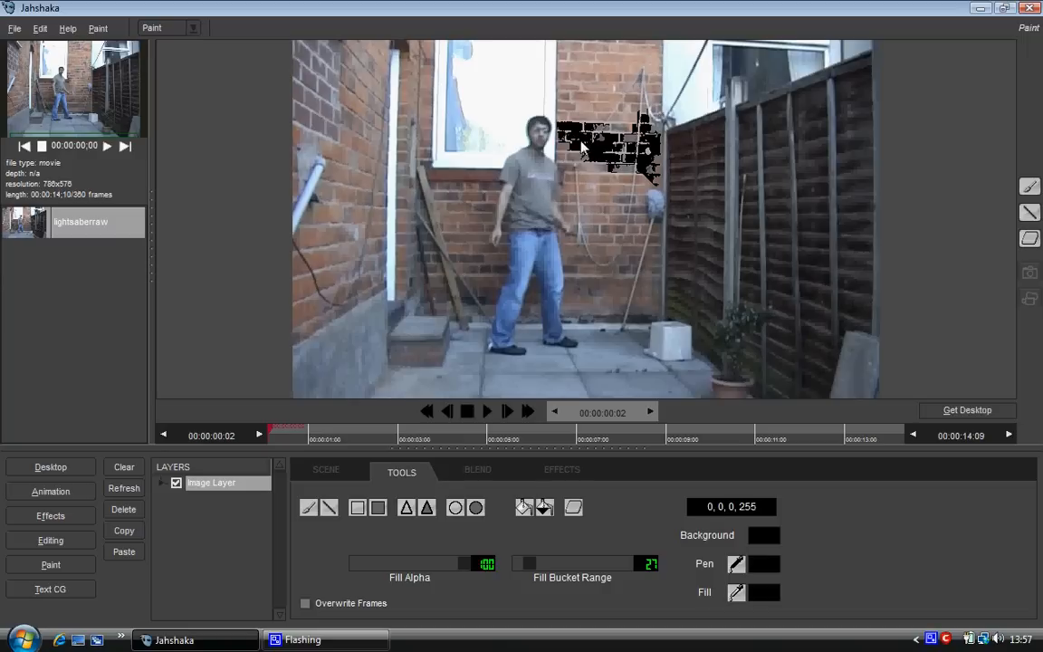
left_click(587, 83)
left_click(606, 197)
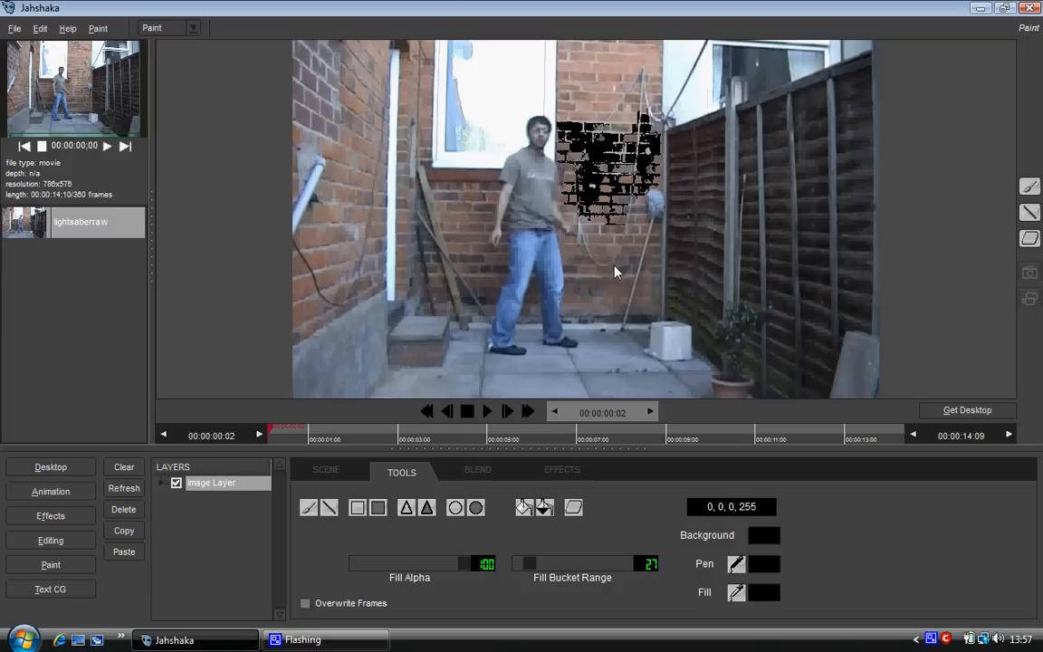
left_click(615, 266)
left_click(680, 304)
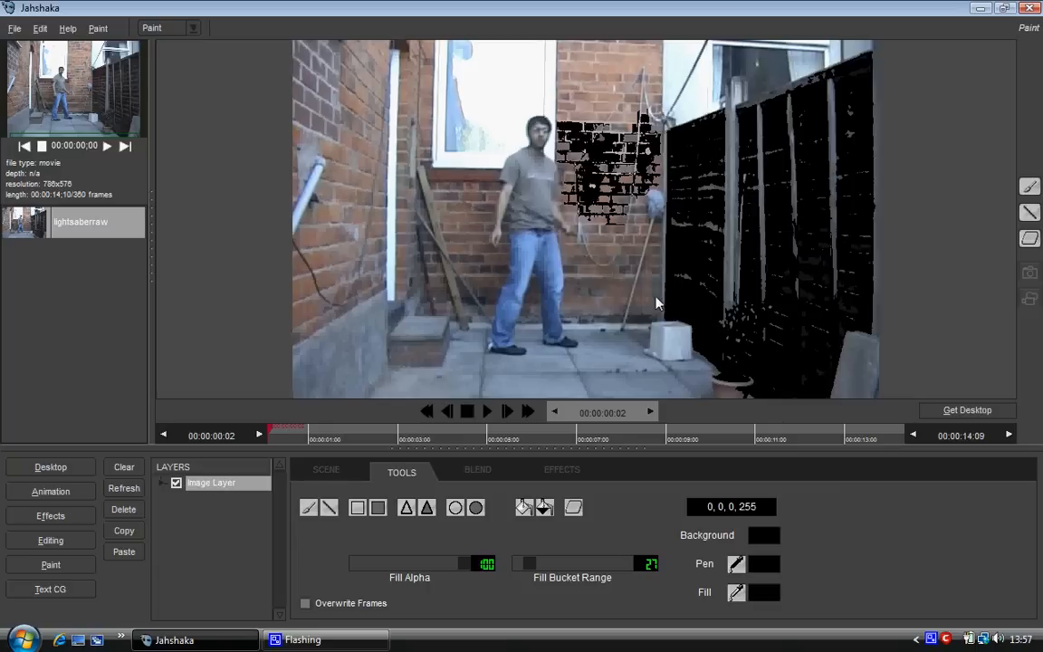
left_click(657, 304)
left_click(602, 289)
left_click(455, 204)
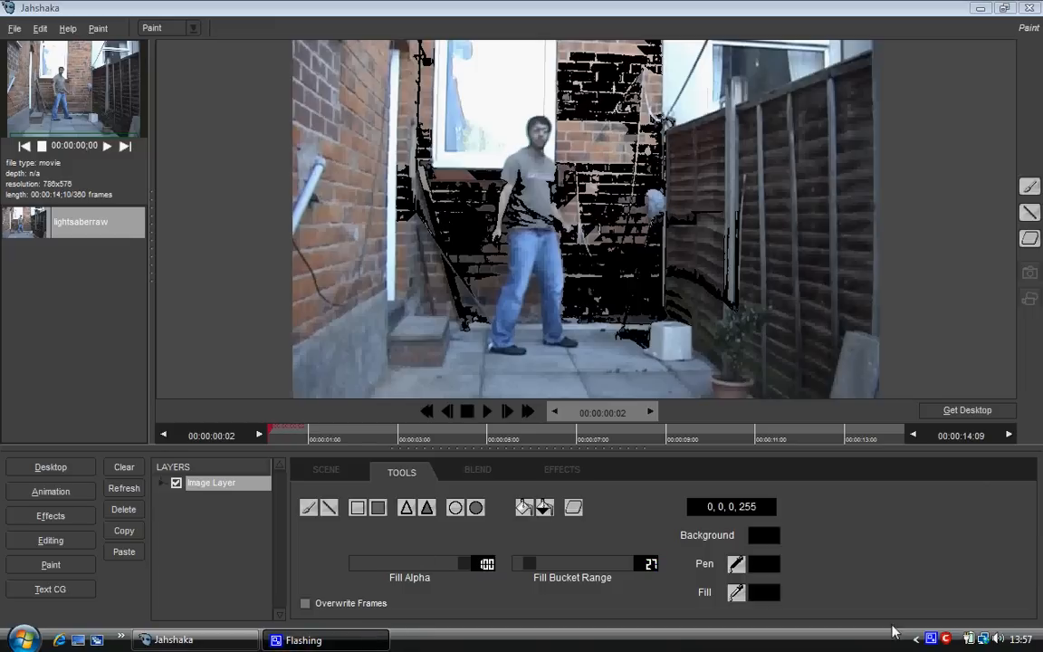
right_click(932, 638)
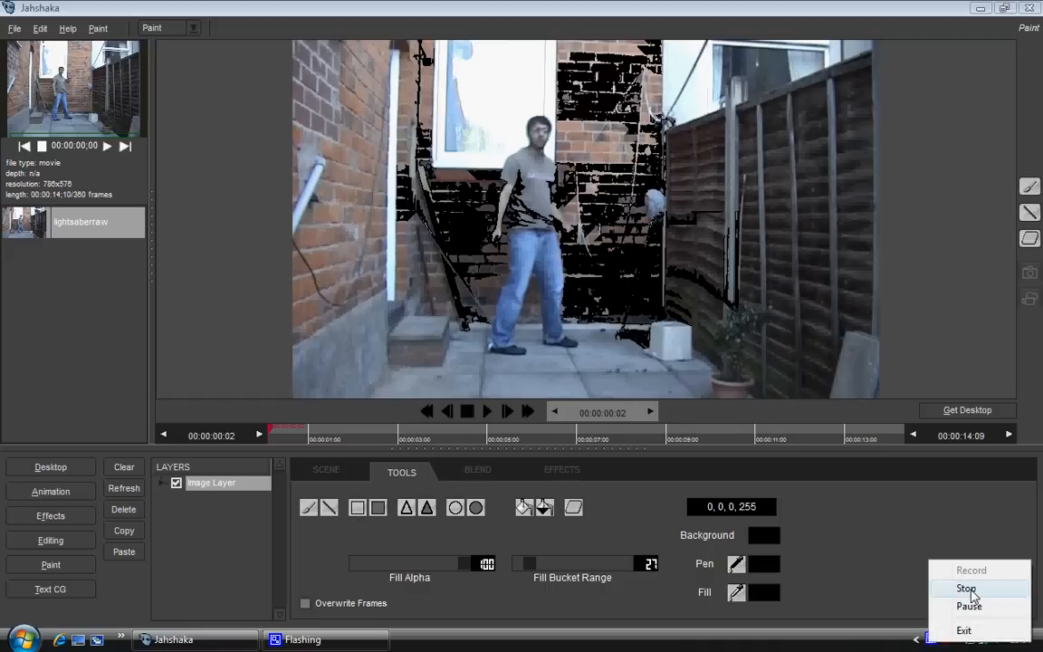